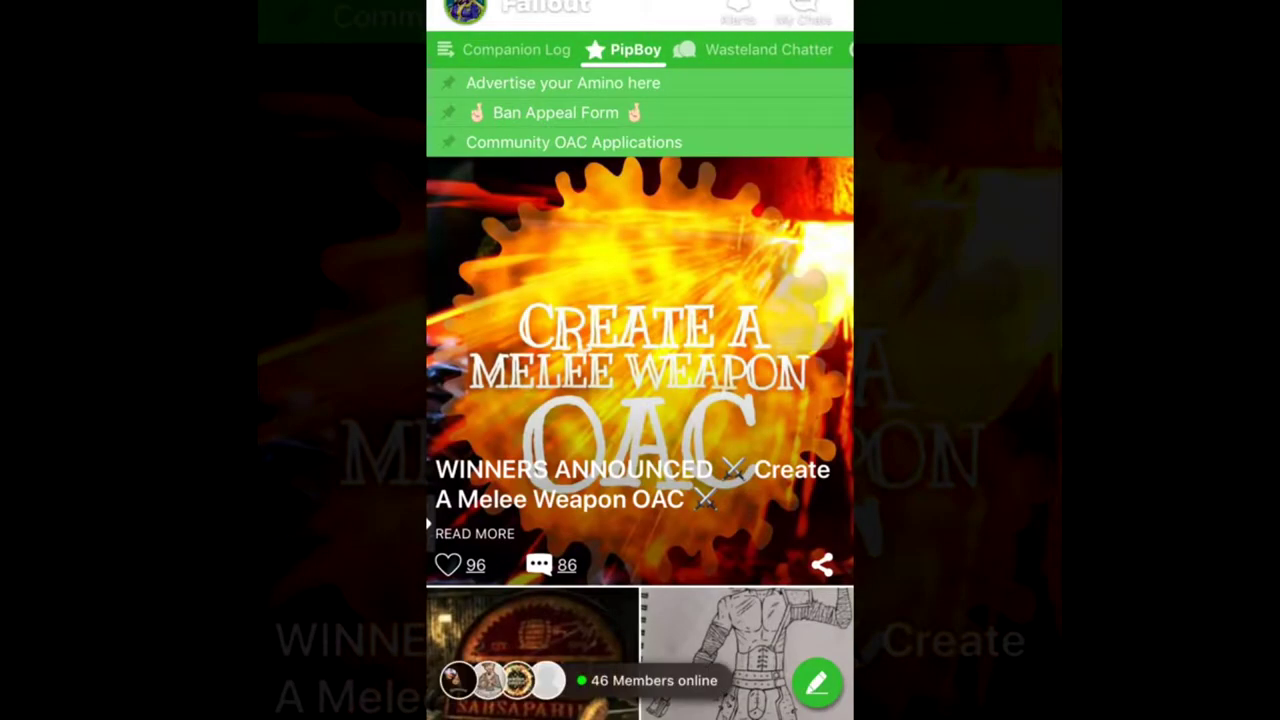
# Step: Look through the Fallout community's side menu, including its topic categories and options, and check in for the day
pyautogui.click(471, 12)
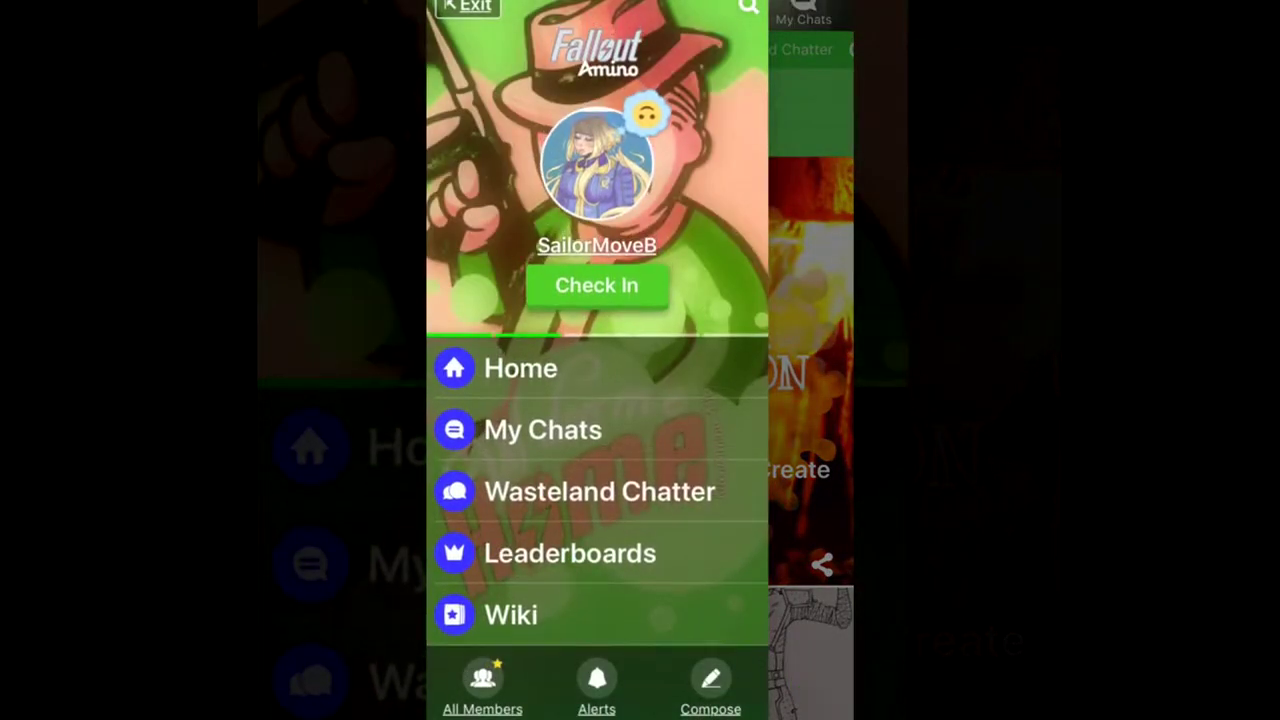
pyautogui.scroll(-5, 597, 400)
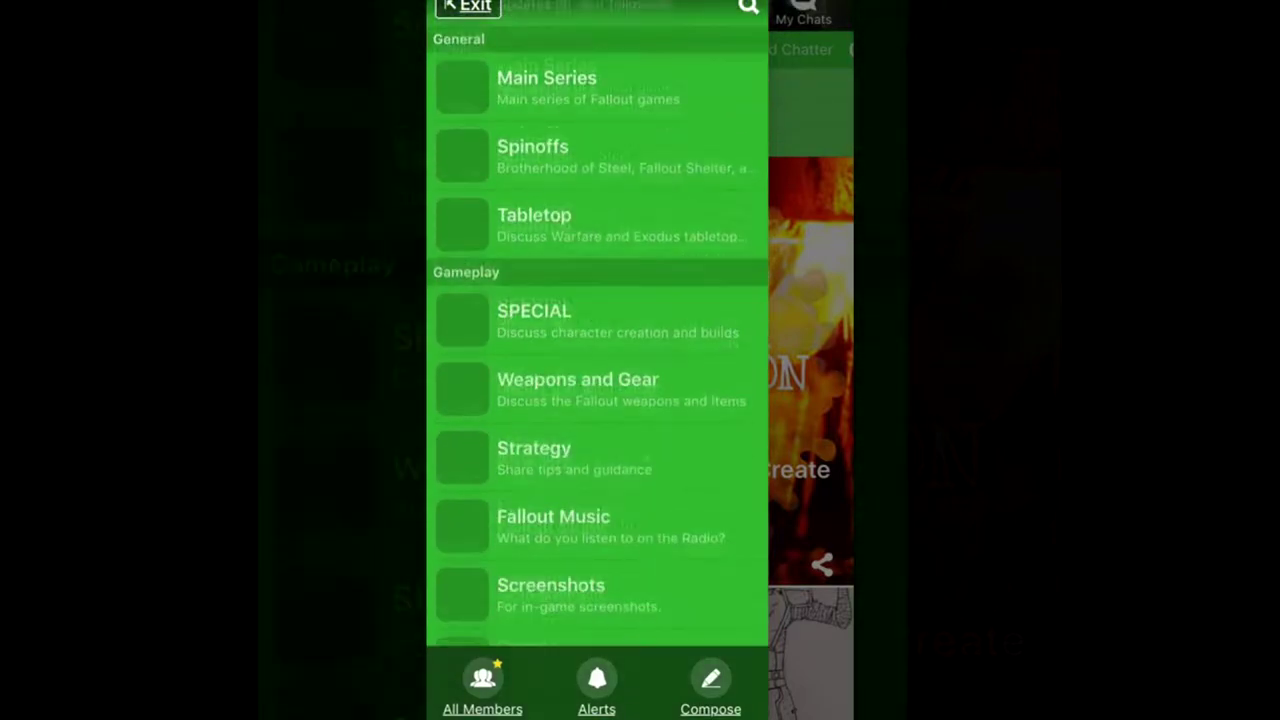
pyautogui.scroll(-3, 597, 330)
pyautogui.scroll(-5, 597, 400)
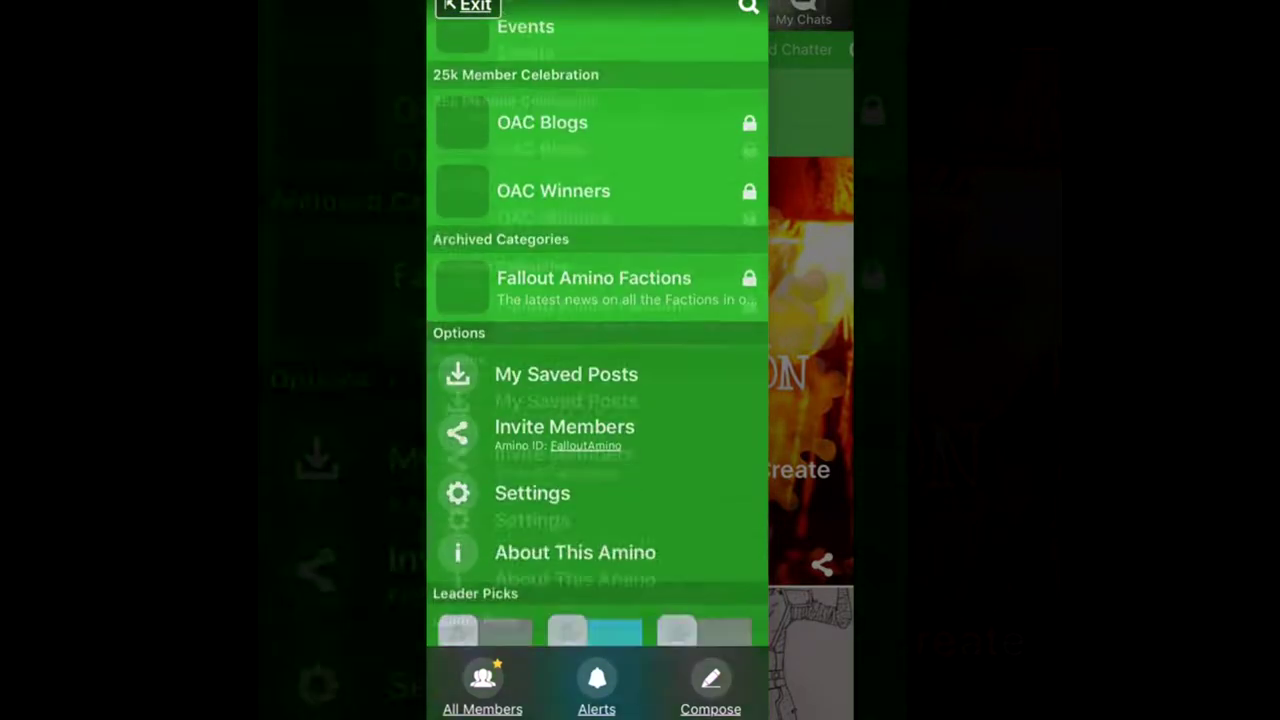
pyautogui.scroll(10, 597, 400)
pyautogui.scroll(10, 597, 400)
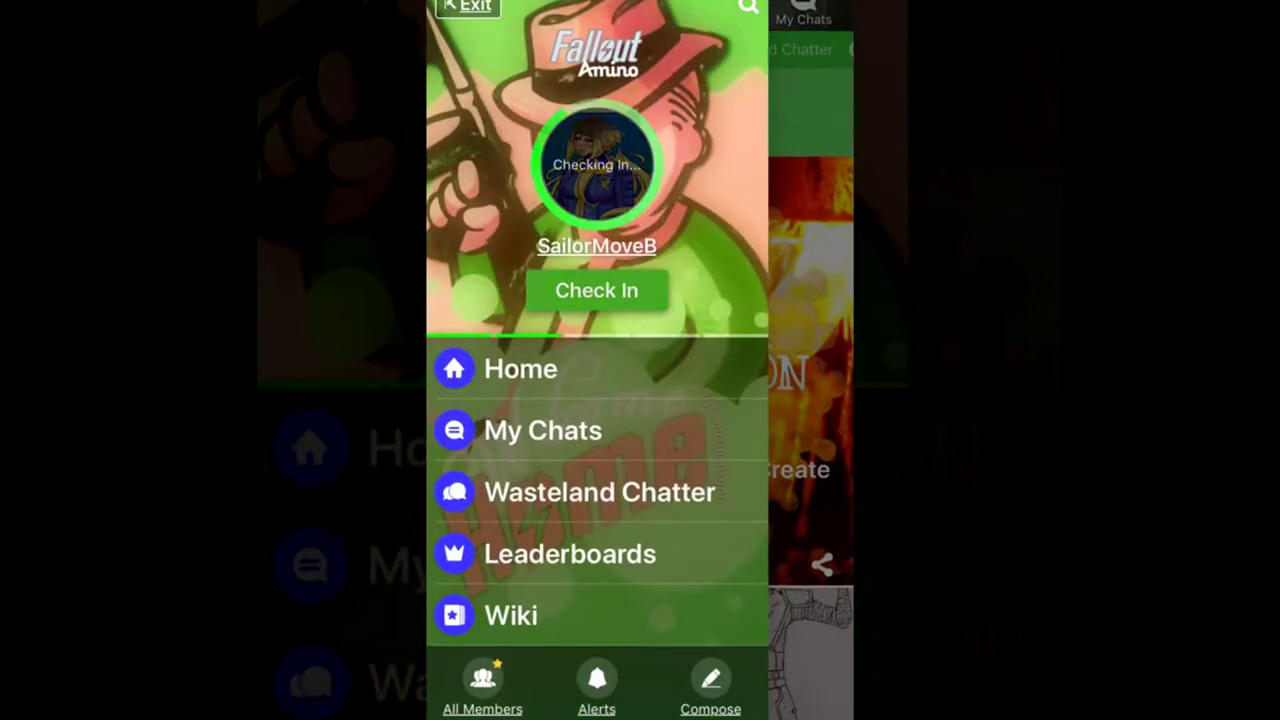
# Step: Open the Art category from the community's topic list and browse its drawings
pyautogui.scroll(-10, 597, 400)
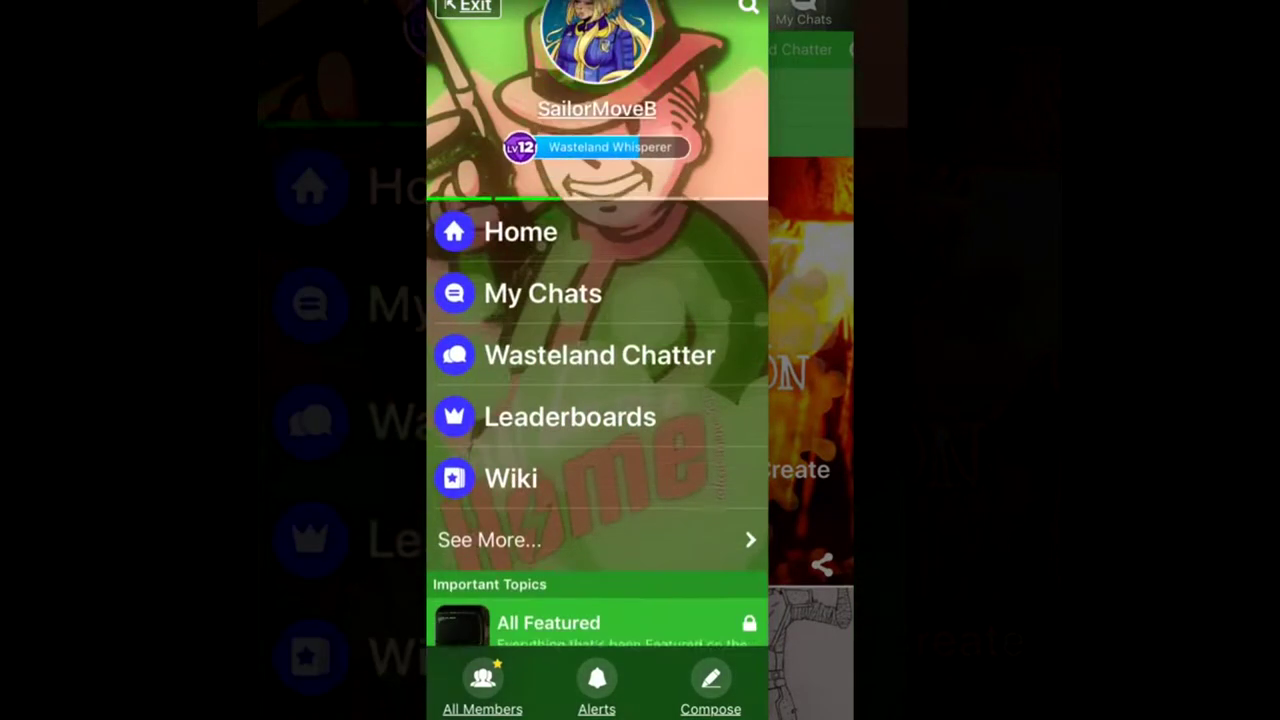
pyautogui.scroll(-7, 597, 400)
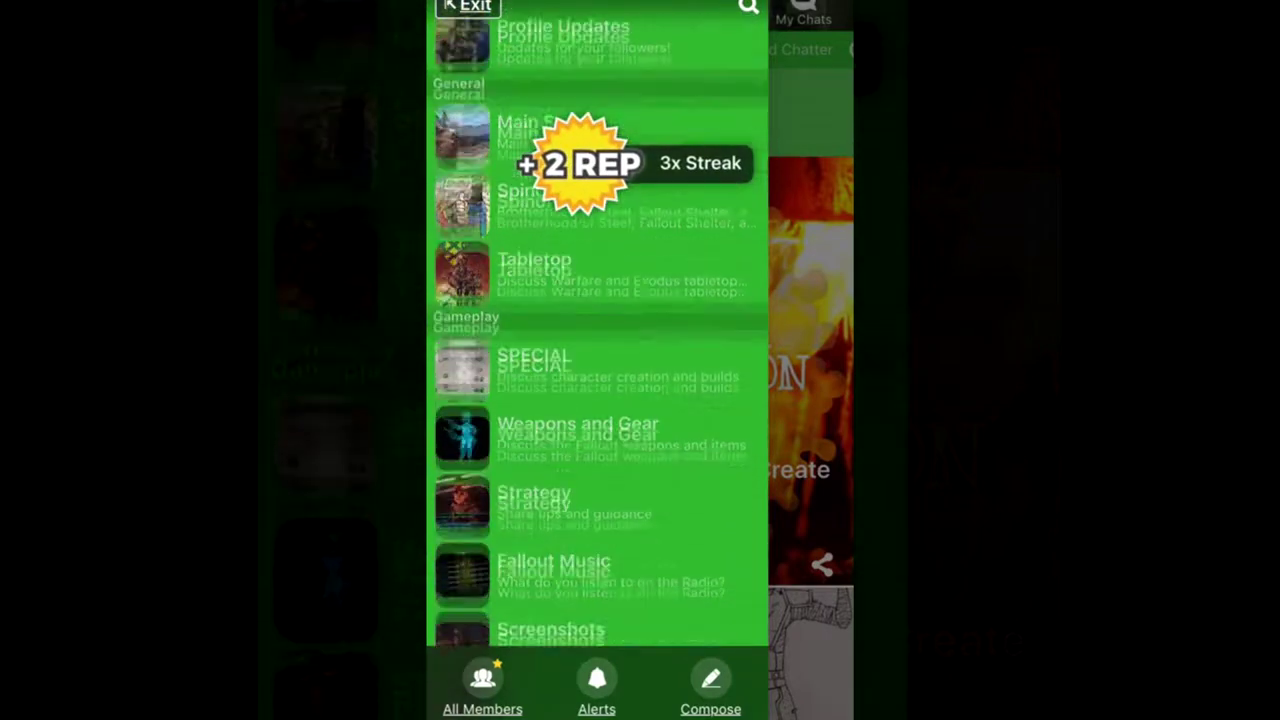
pyautogui.click(597, 370)
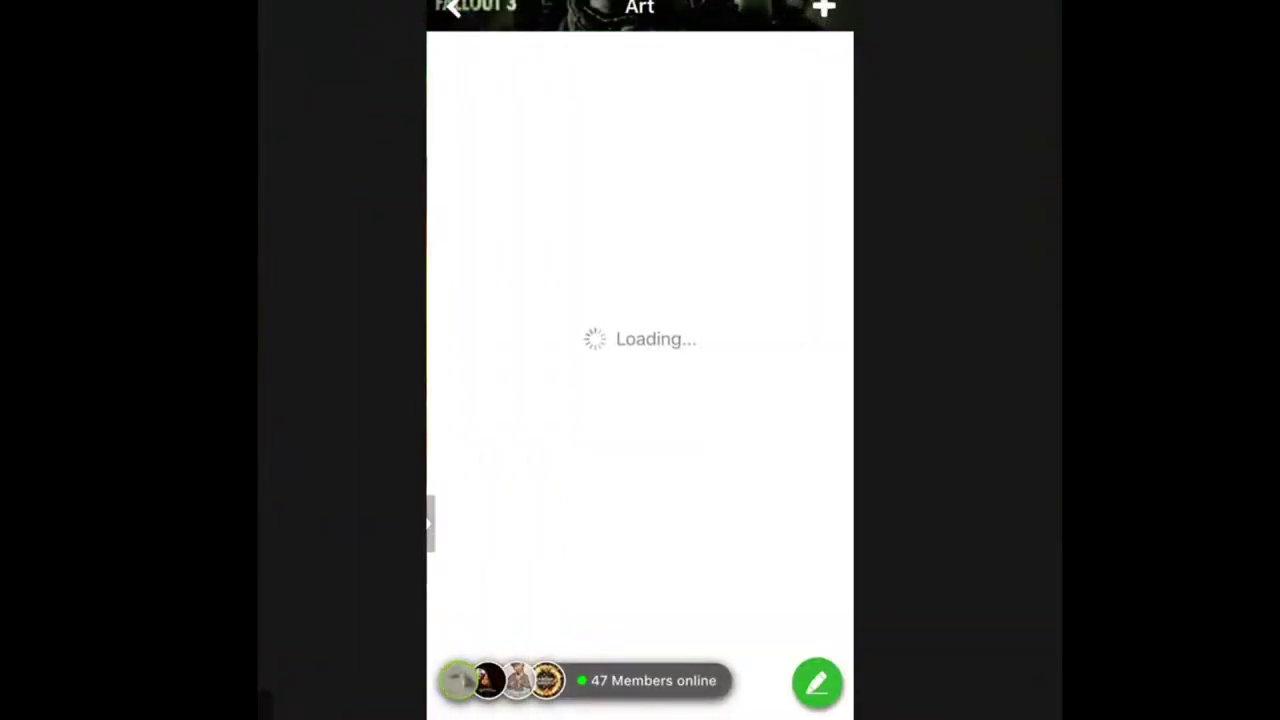
pyautogui.scroll(-3, 640, 400)
pyautogui.scroll(-15, 640, 400)
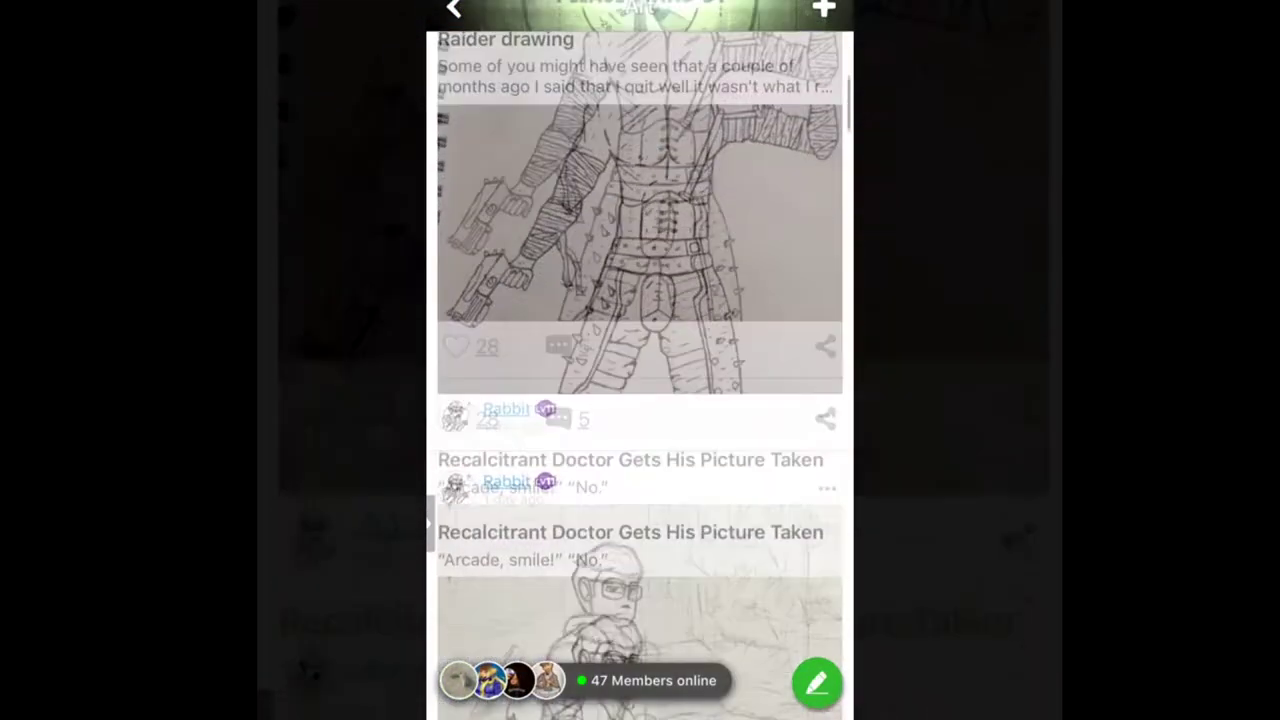
pyautogui.scroll(-10, 640, 400)
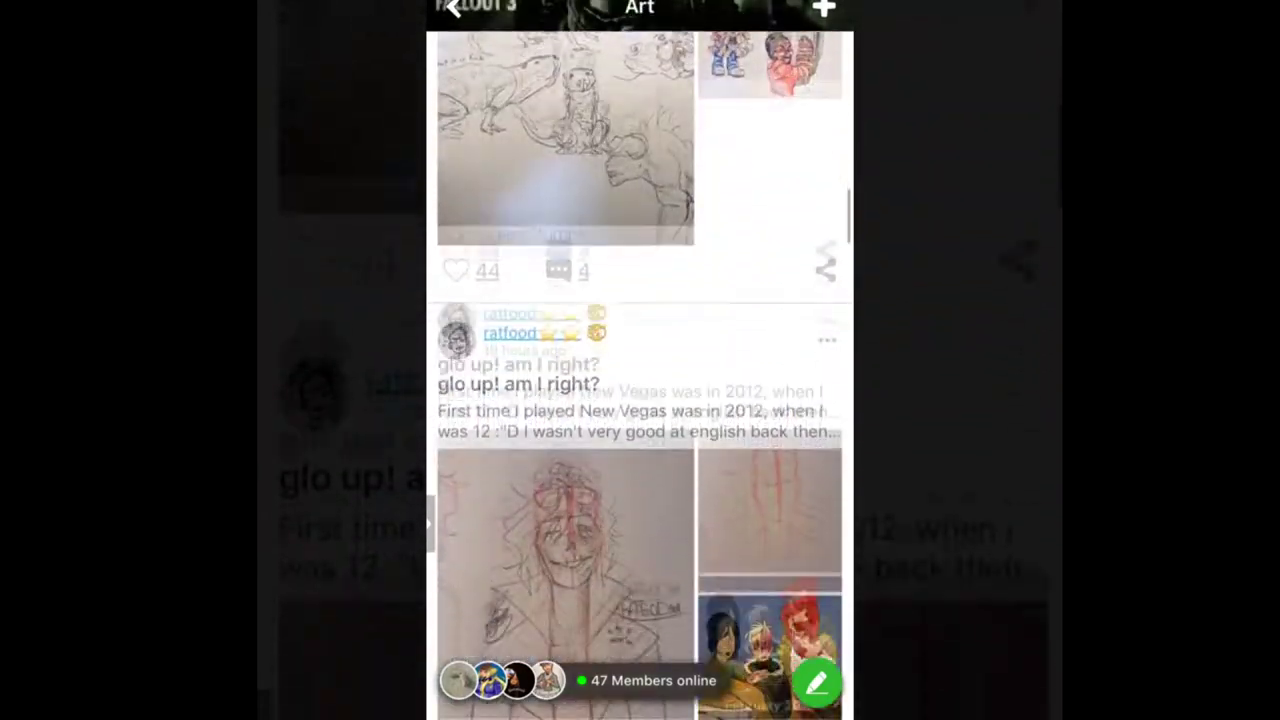
# Step: Find the "Gender swap on benny." post in the Art category and like it
pyautogui.click(454, 386)
pyautogui.scroll(-8, 640, 400)
pyautogui.scroll(-15, 640, 400)
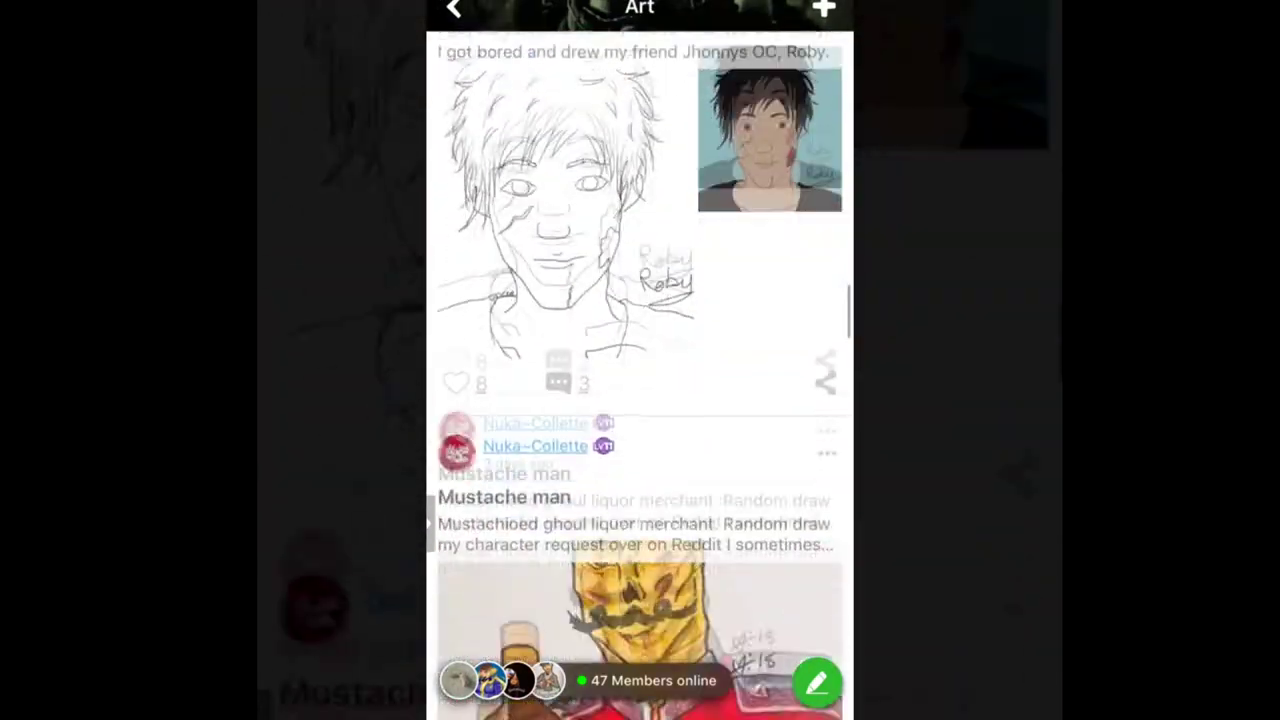
pyautogui.scroll(-2, 640, 400)
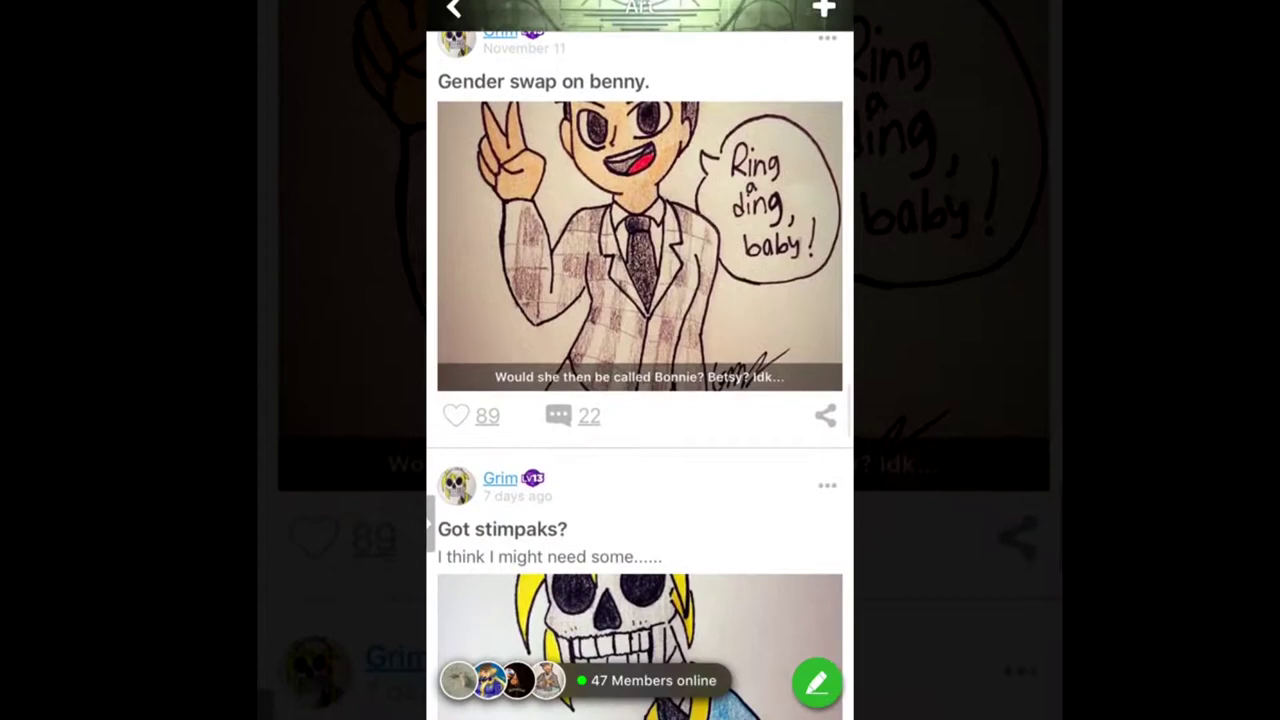
pyautogui.click(456, 415)
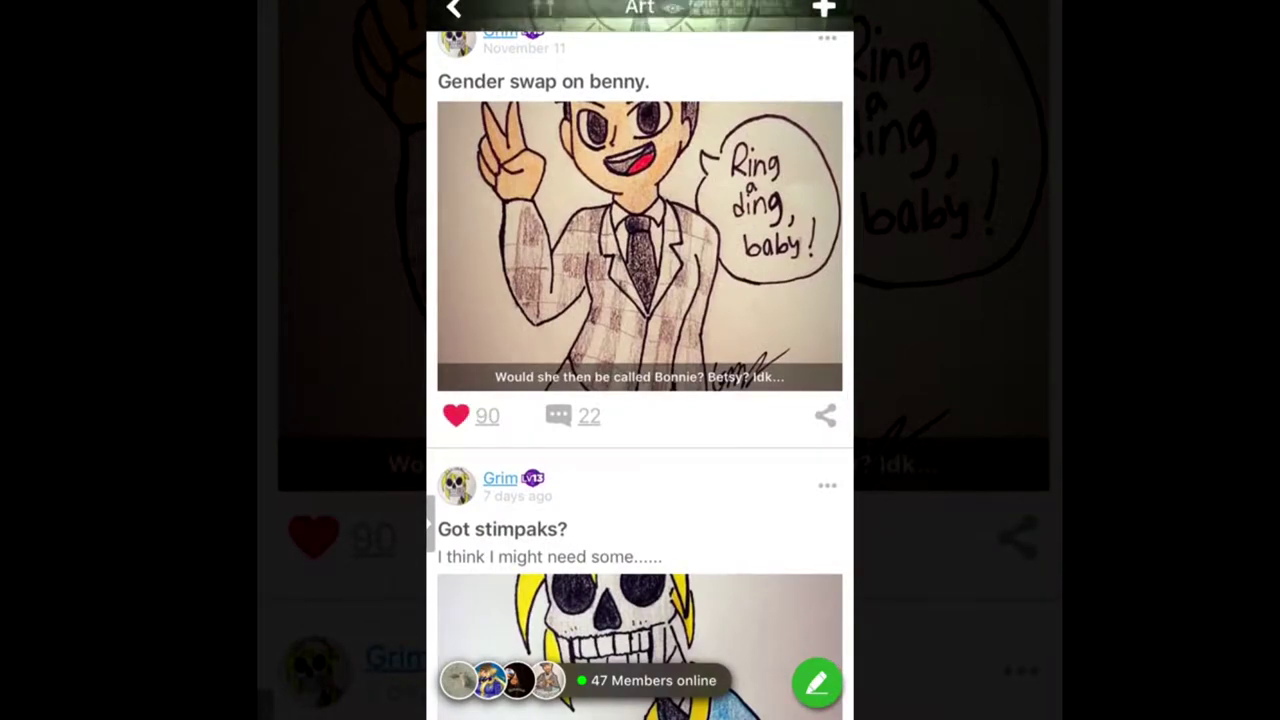
# Step: Return to the community's PipBoy feed and browse the featured posts
pyautogui.click(454, 9)
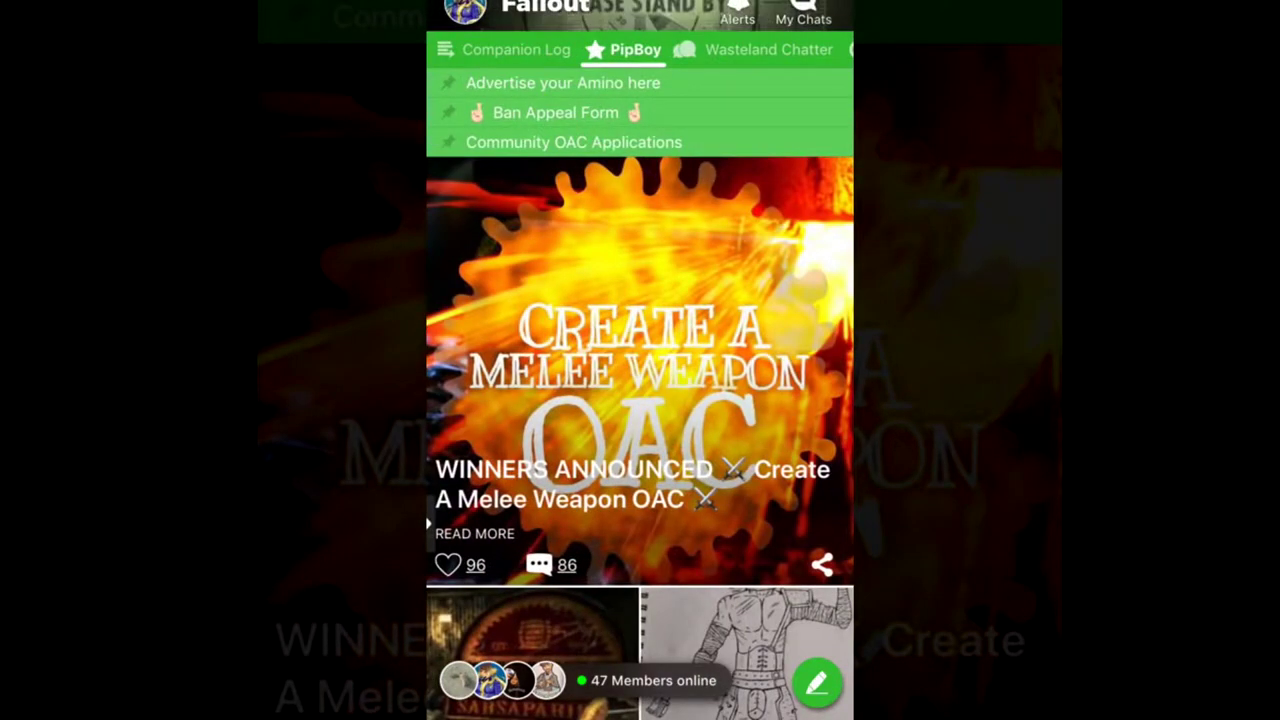
pyautogui.scroll(-10, 640, 400)
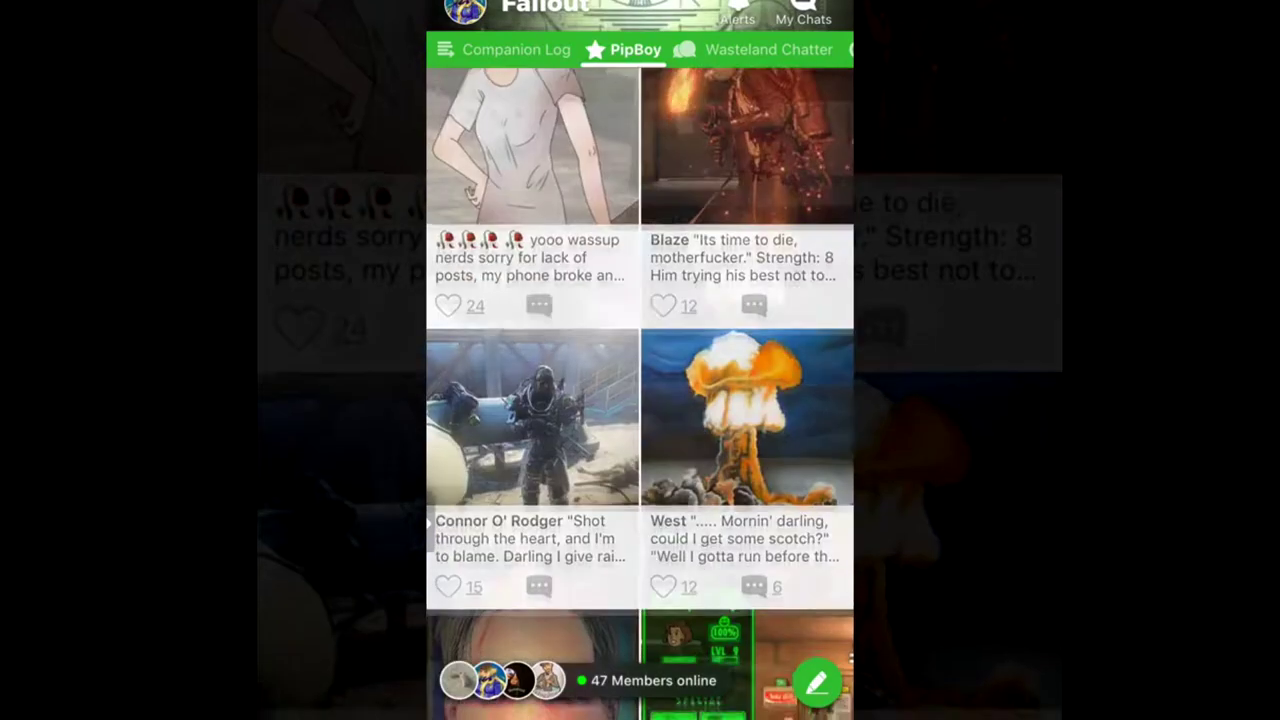
pyautogui.scroll(-15, 640, 400)
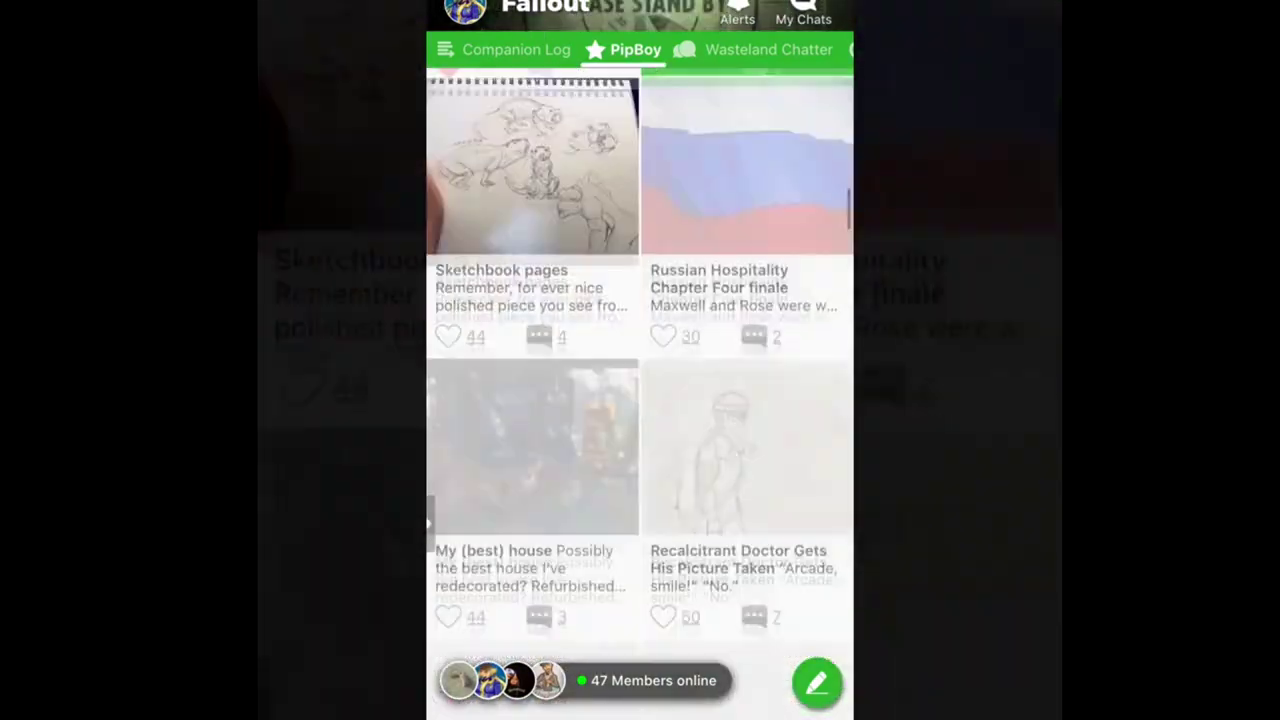
# Step: Switch to Wasteland Chatter and browse the active public chatrooms
pyautogui.click(769, 50)
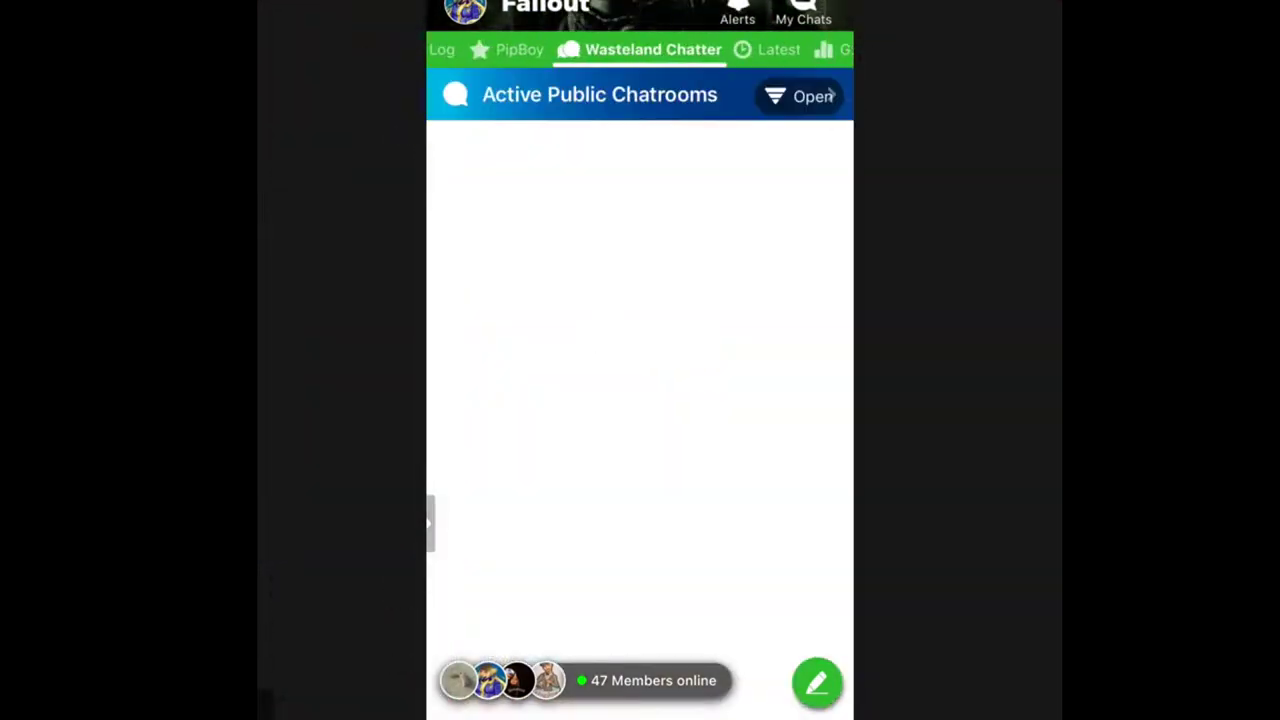
pyautogui.scroll(-10, 640, 400)
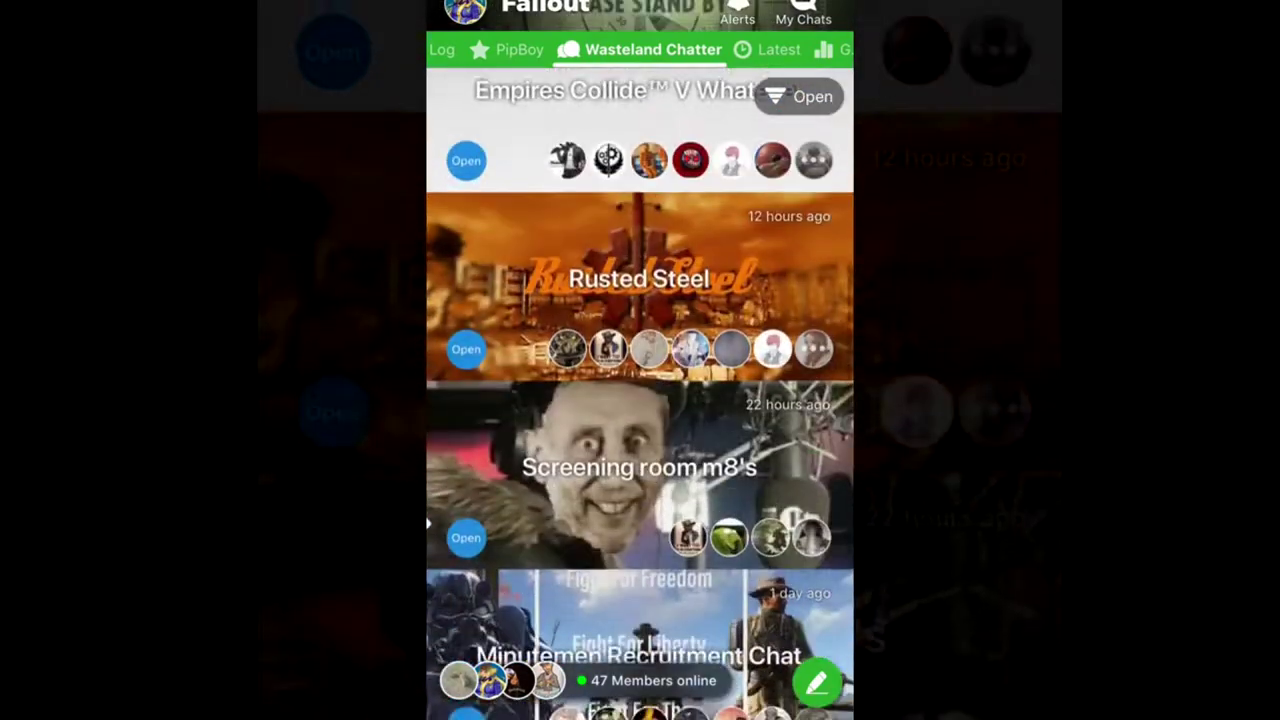
pyautogui.scroll(-10, 640, 400)
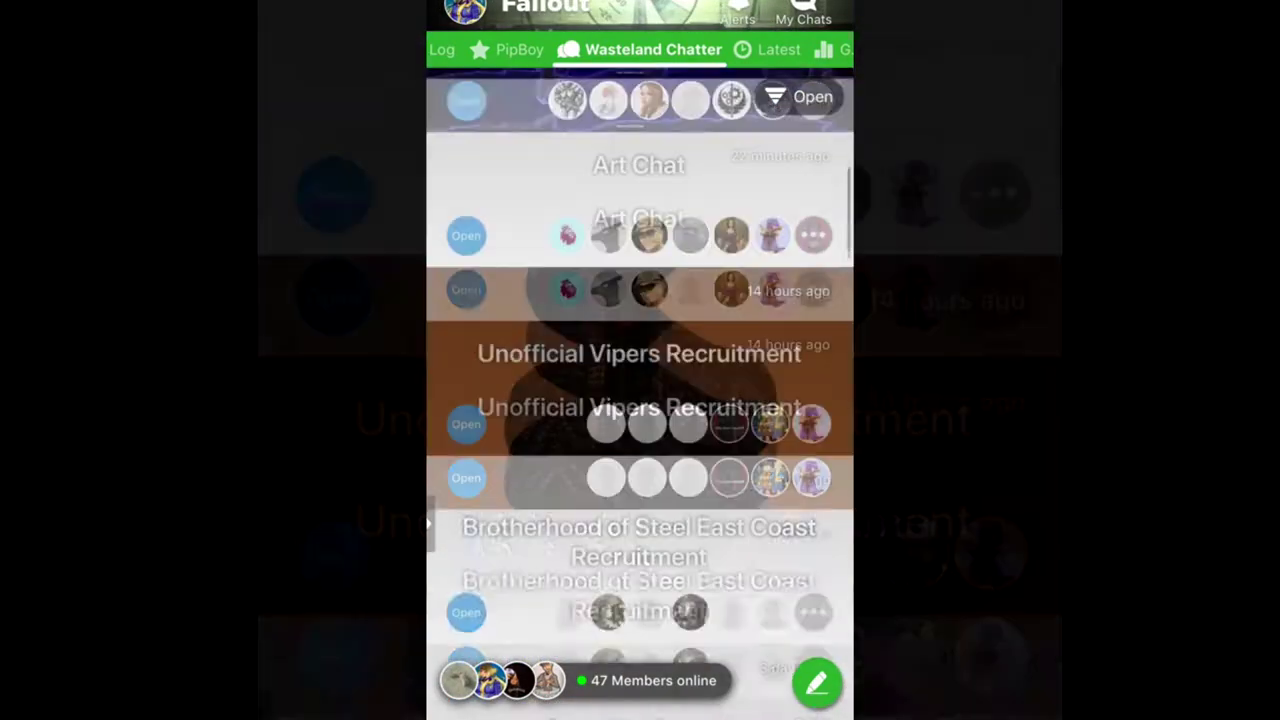
# Step: Vote "Ye!" on the "Is Fallout 4 GOTY Edition Worth Buying?" poll in the Latest feed
pyautogui.click(779, 49)
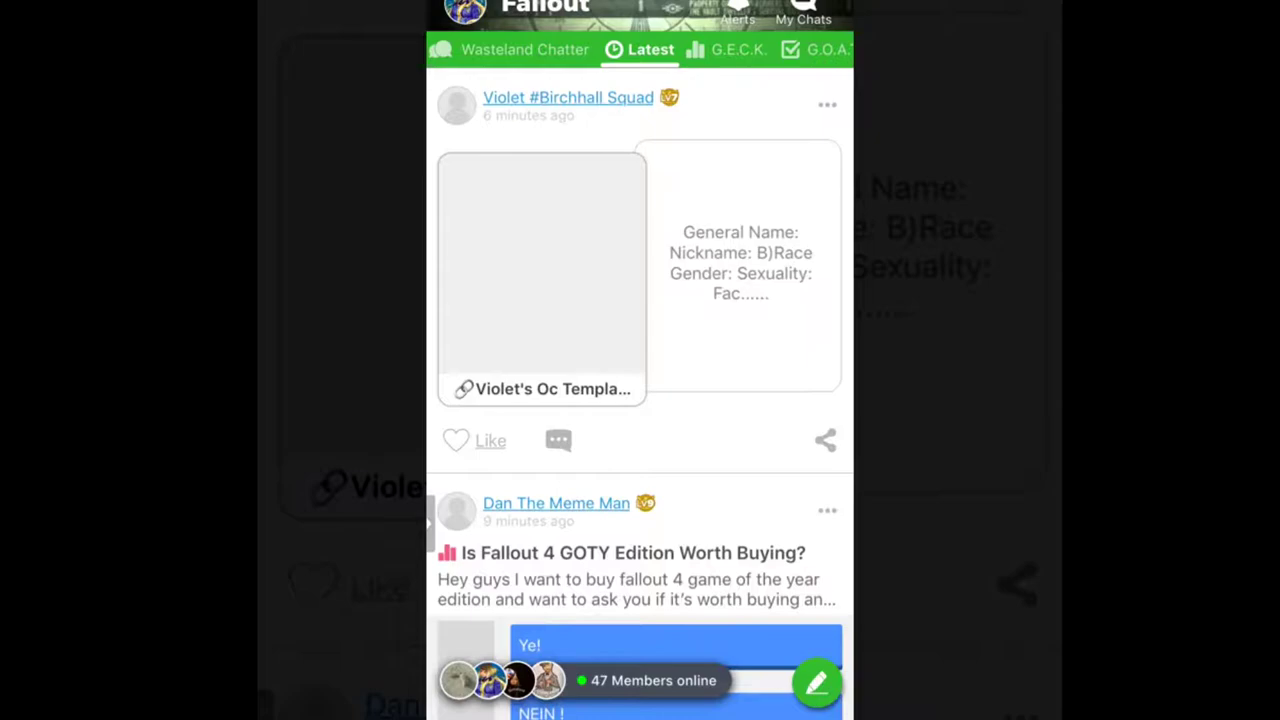
pyautogui.scroll(-1, 640, 400)
pyautogui.scroll(-4, 640, 400)
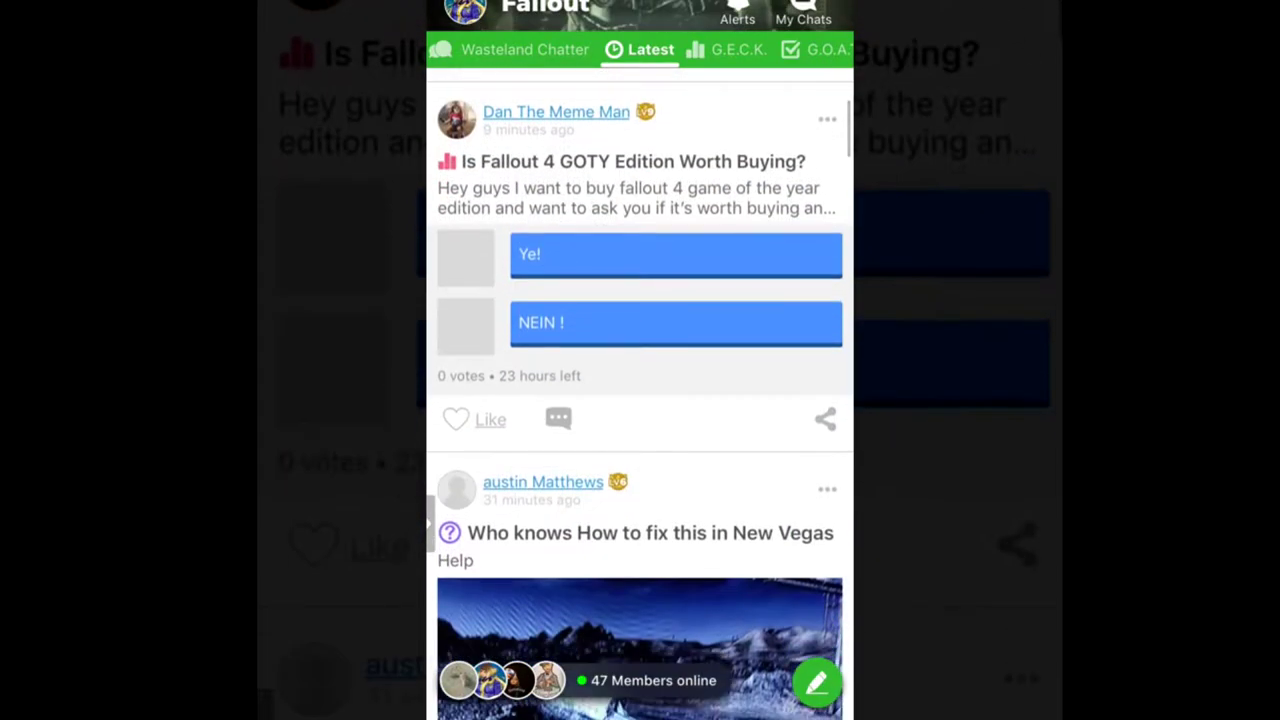
pyautogui.click(676, 255)
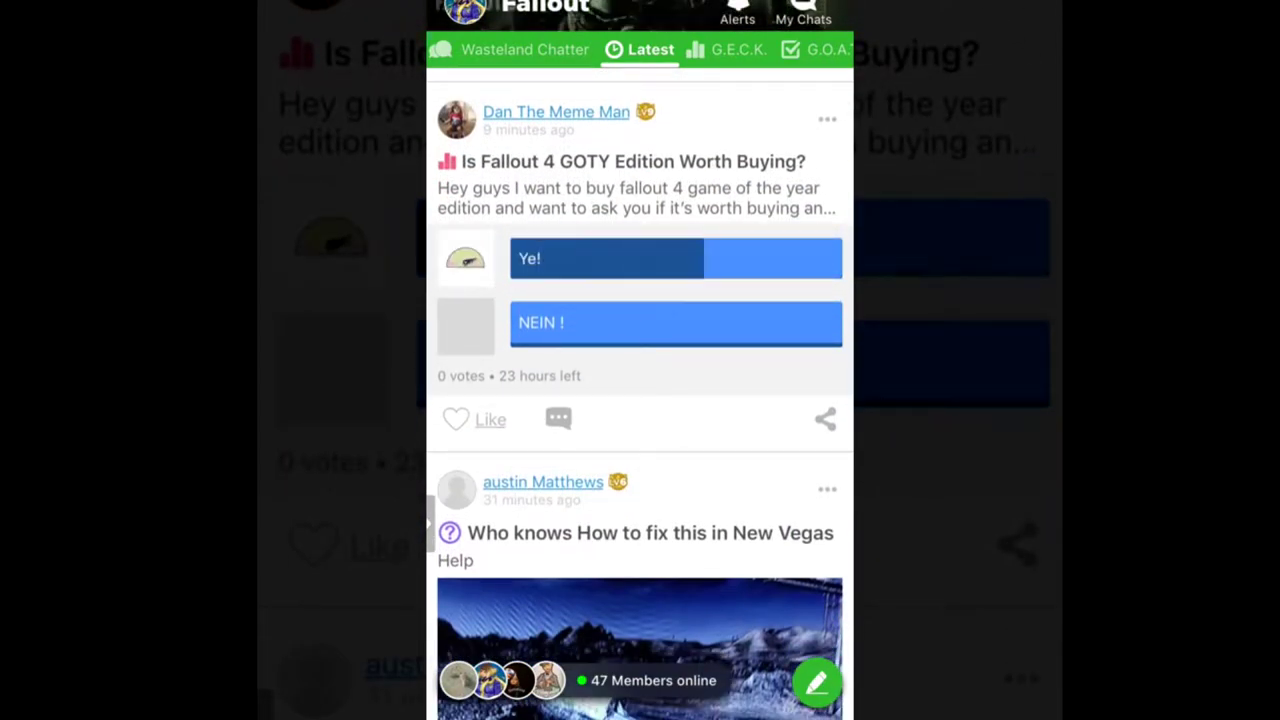
# Step: Browse further down the Latest feed and move on to the G.E.C.K. page
pyautogui.scroll(-1, 640, 400)
pyautogui.scroll(-5, 640, 400)
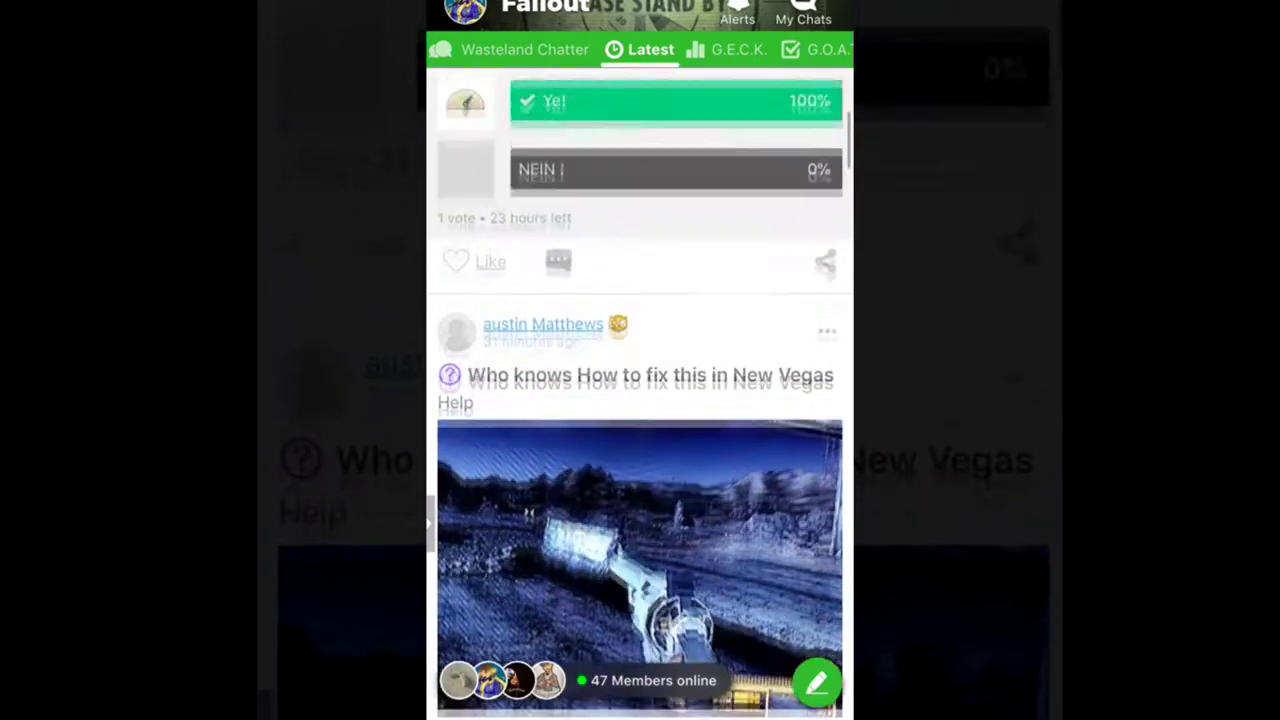
pyautogui.scroll(-5, 640, 400)
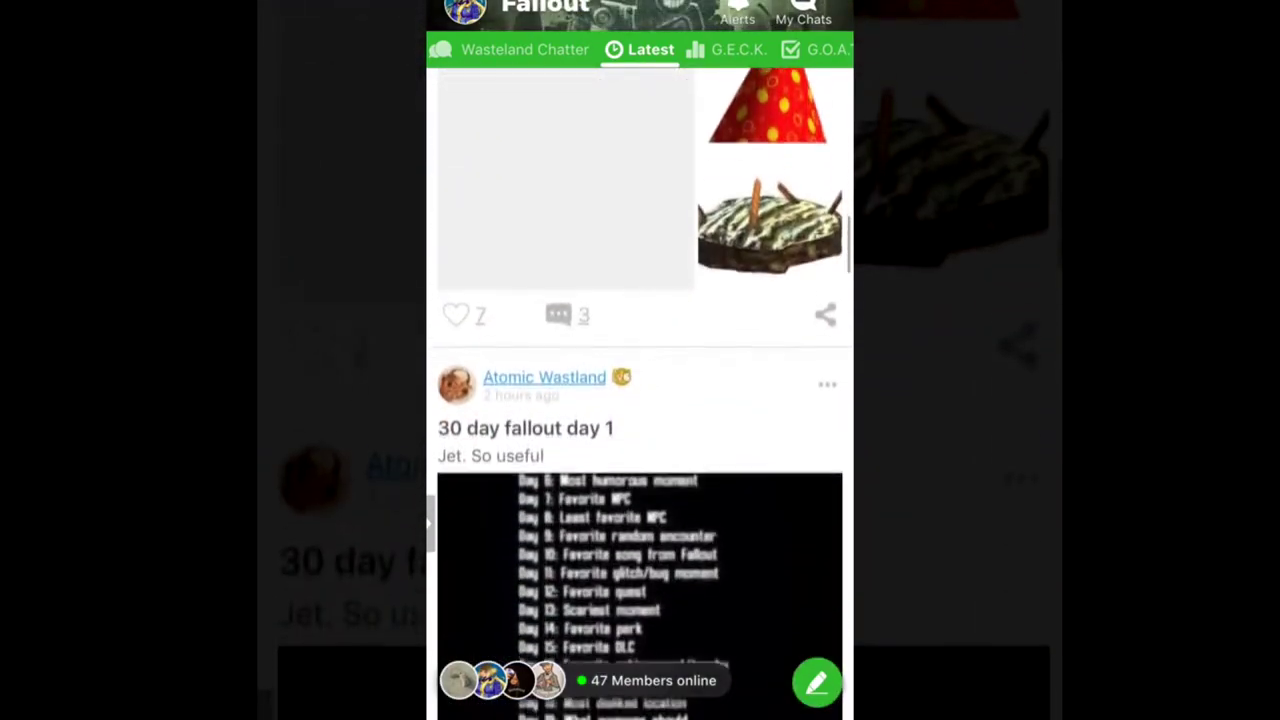
pyautogui.moveTo(760, 400); pyautogui.dragTo(460, 400)
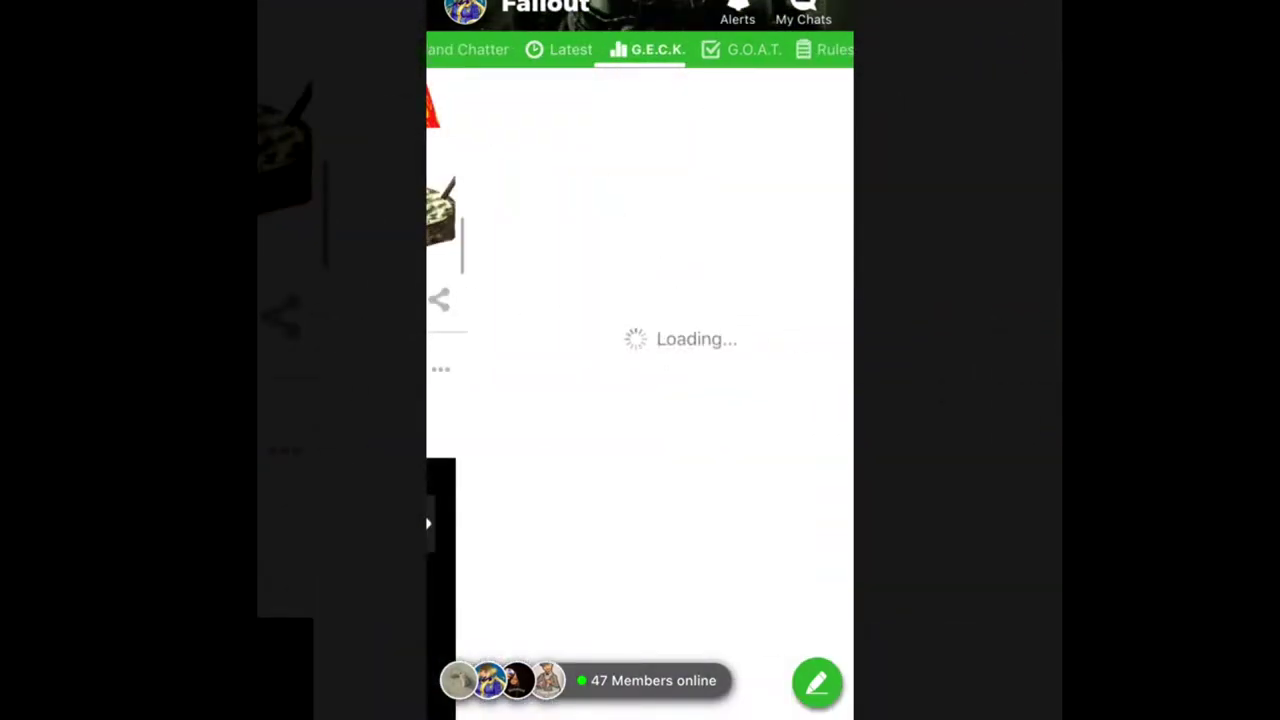
# Step: Open your own community profile and browse the posts published there
pyautogui.moveTo(432, 400); pyautogui.dragTo(480, 400)
pyautogui.click(465, 8)
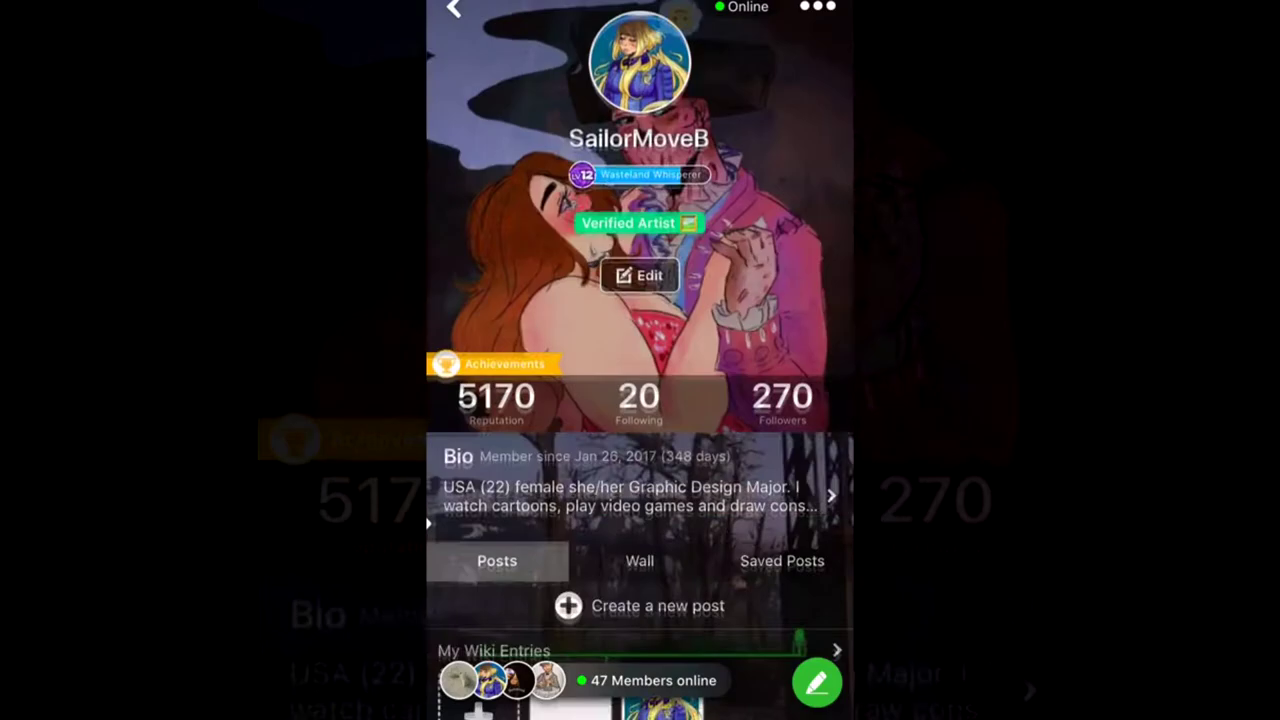
pyautogui.scroll(-6, 640, 400)
pyautogui.scroll(-10, 640, 400)
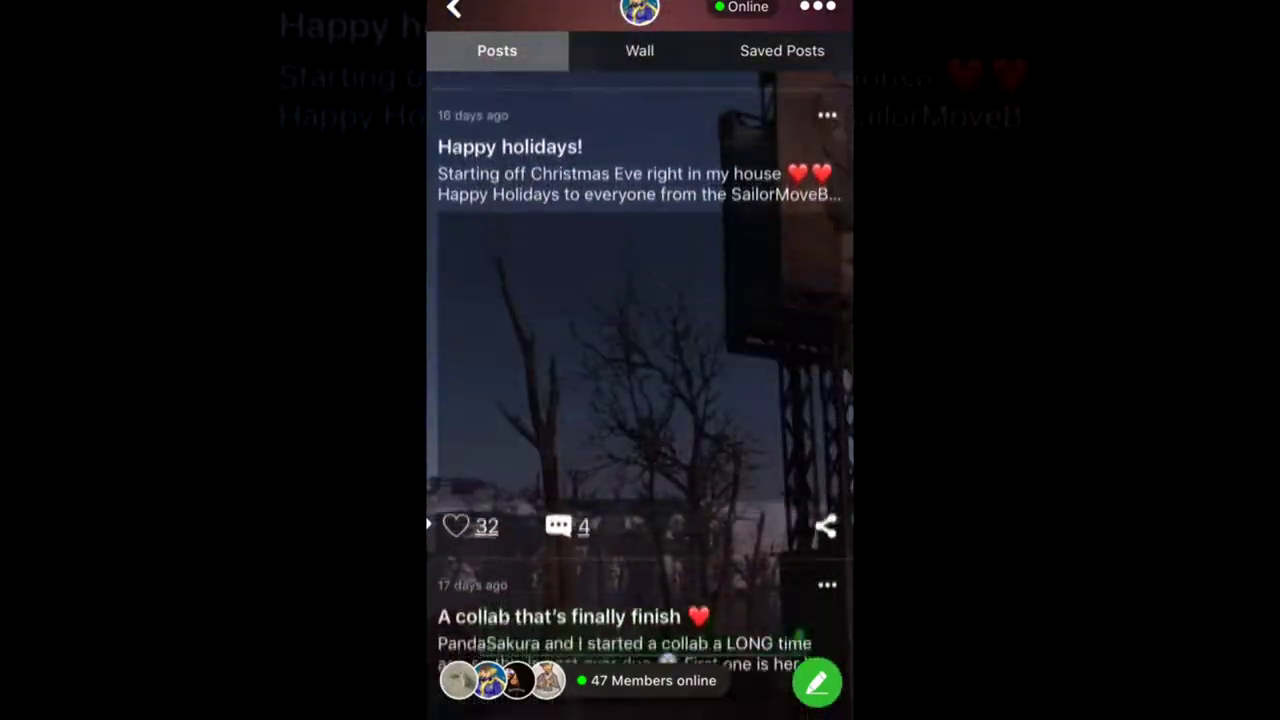
pyautogui.scroll(10, 640, 400)
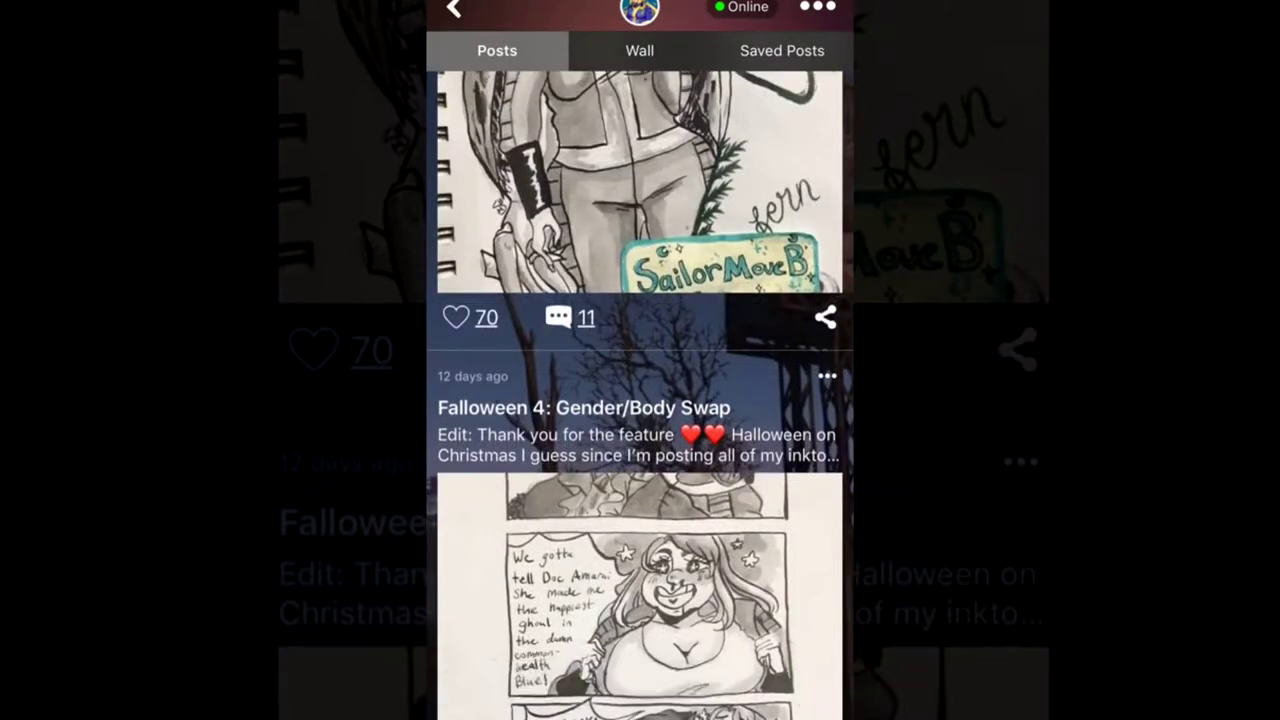
# Step: Open the overview of current member activity, look through it, and view one online member's profile
pyautogui.click(653, 680)
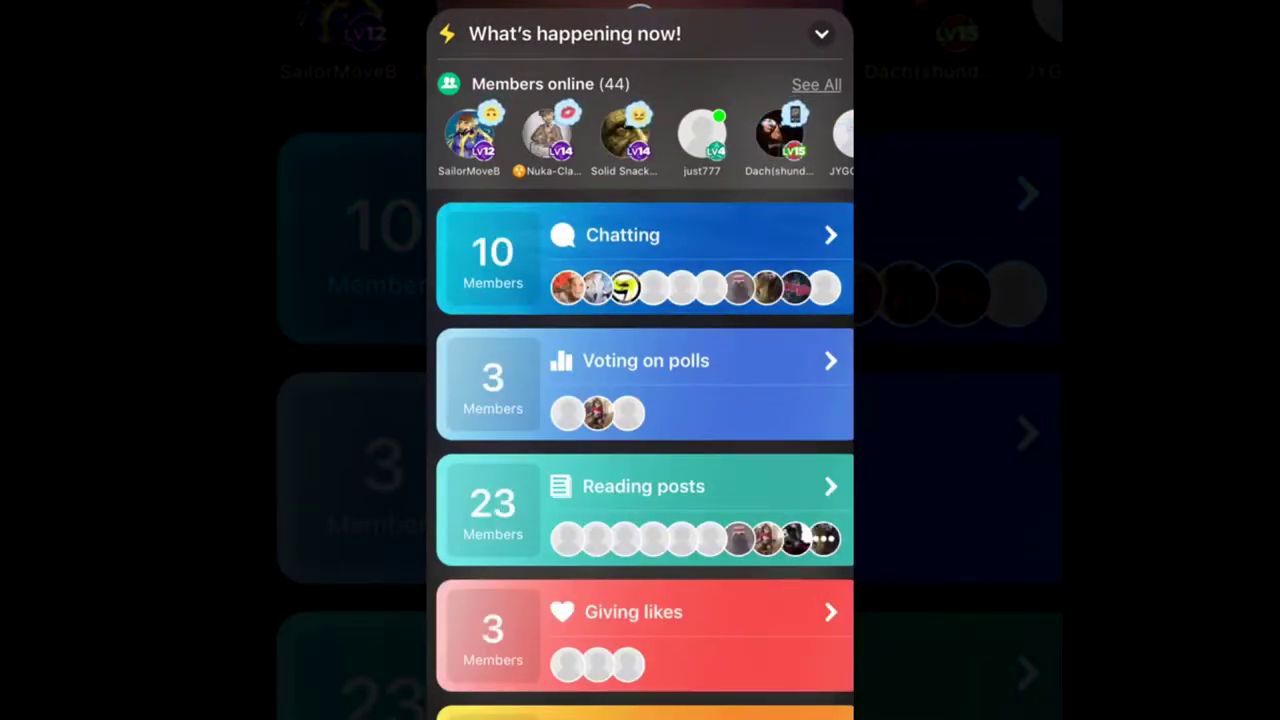
pyautogui.scroll(-3, 645, 400)
pyautogui.scroll(3, 645, 400)
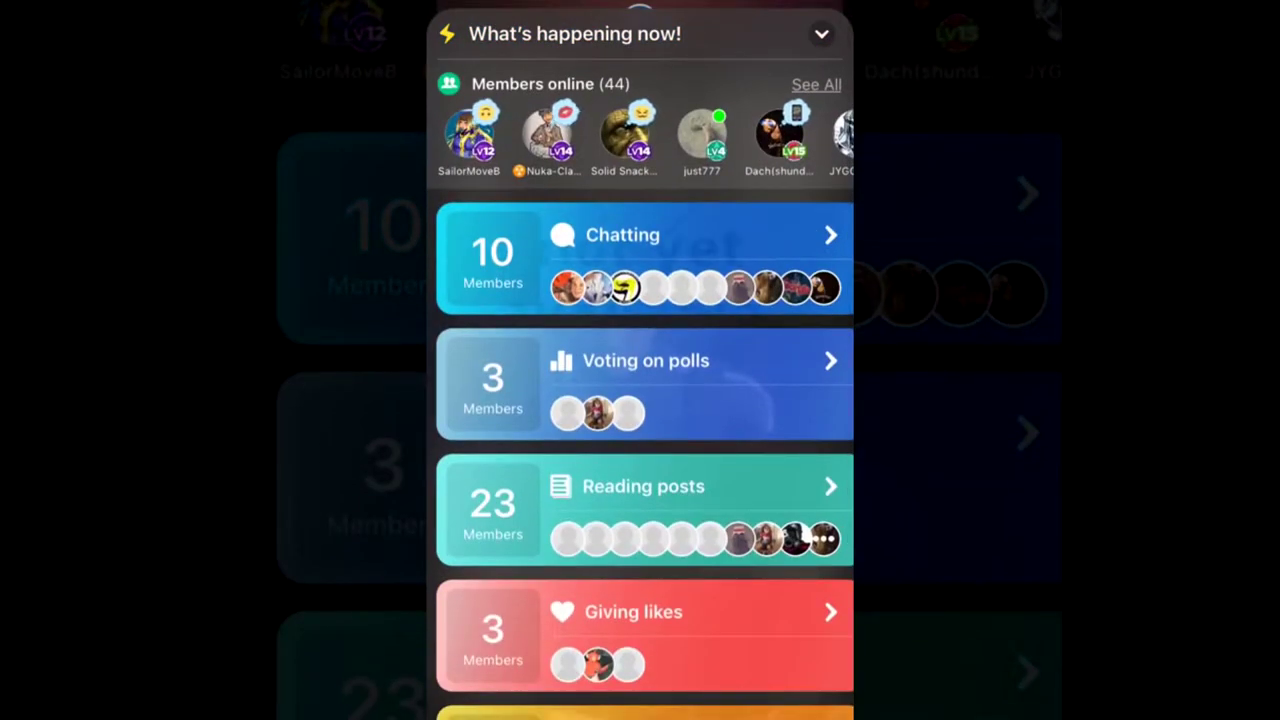
pyautogui.click(547, 135)
pyautogui.click(640, 260)
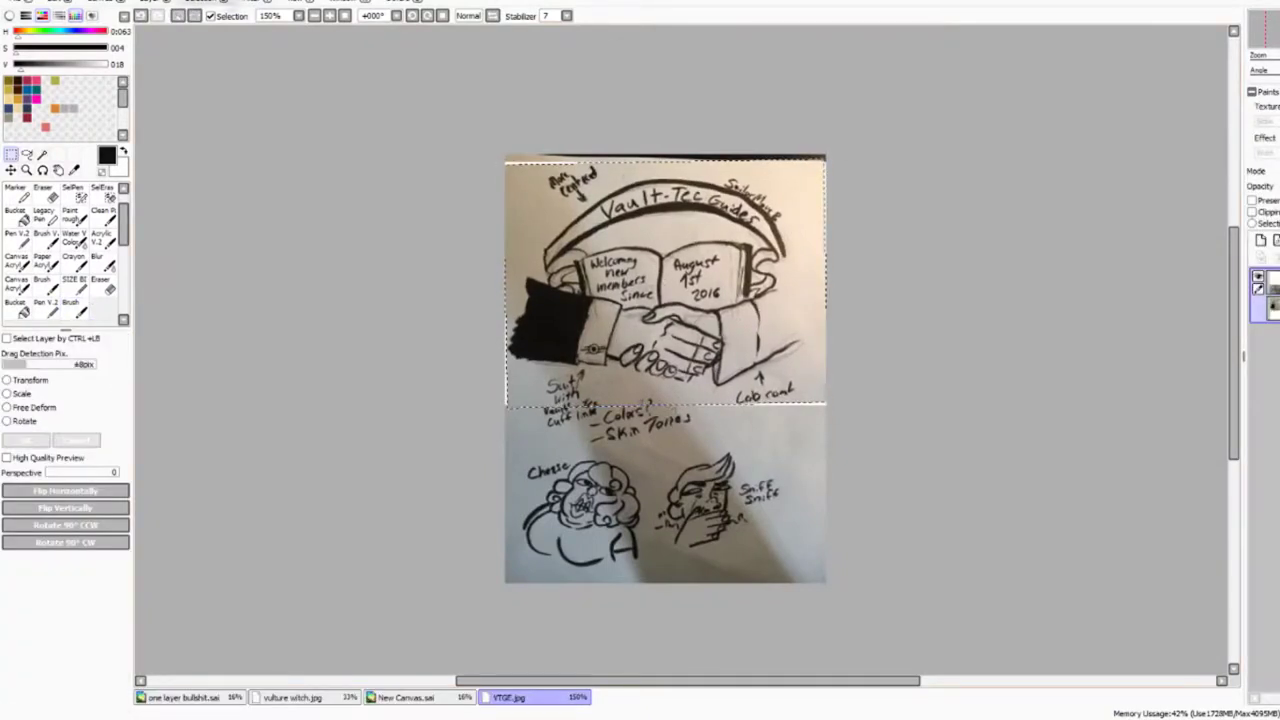
# Step: In PaintTool SAI, trim VTGE.jpg to the selected emblem sketch and paint over the white strip along its upper edge with sampled paper colours
pyautogui.click(102, 2)
pyautogui.scroll(1, 680, 350)
pyautogui.click(75, 286)
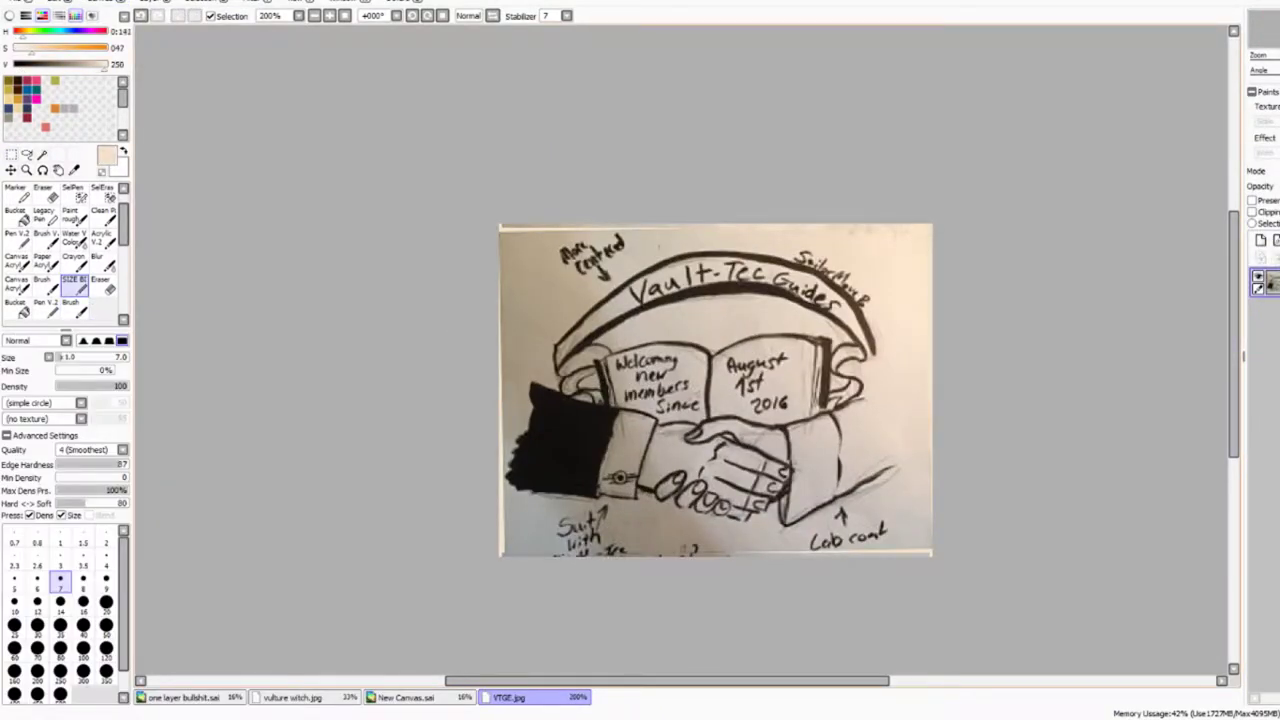
pyautogui.rightClick(530, 238)
pyautogui.moveTo(501, 228); pyautogui.dragTo(580, 228)
pyautogui.rightClick(600, 236)
pyautogui.moveTo(580, 228); pyautogui.dragTo(738, 226)
# Step: Cover the white strip down the sketch's left edge with sampled paper colour and apply a transform
pyautogui.moveTo(501, 392); pyautogui.dragTo(501, 472)
pyautogui.rightClick(510, 510)
pyautogui.moveTo(501, 456); pyautogui.dragTo(496, 552)
pyautogui.hotkey('ctrl', 't')
pyautogui.press('Return')
# Step: Blend paper colour over the remaining white strips along the sketch's upper, right and lower edges with the Brush
pyautogui.click(75, 308)
pyautogui.moveTo(790, 226); pyautogui.dragTo(930, 227)
pyautogui.moveTo(929, 484); pyautogui.dragTo(930, 556)
pyautogui.rightClick(520, 545)
pyautogui.moveTo(501, 555); pyautogui.dragTo(560, 555)
pyautogui.rightClick(700, 236)
pyautogui.moveTo(740, 226); pyautogui.dragTo(642, 227)
# Step: Lasso the left end of the ribbon, transform it, and clear the selection
pyautogui.click(27, 154)
pyautogui.moveTo(557, 377)
pyautogui.mouseDown()
pyautogui.moveTo(810, 241)
pyautogui.moveTo(557, 377)
pyautogui.moveTo(526, 366)
pyautogui.moveTo(560, 376)
pyautogui.mouseUp()
pyautogui.hotkey('ctrl', 't')
pyautogui.press('Return')
pyautogui.hotkey('ctrl', 'd')
# Step: Paint sampled paper colour over unwanted marks around the banner and the folds at both ribbon ends with the Brush
pyautogui.click(75, 308)
pyautogui.rightClick(540, 329)
pyautogui.moveTo(563, 374)
pyautogui.mouseDown()
pyautogui.moveTo(618, 334)
pyautogui.moveTo(734, 322)
pyautogui.mouseUp()
pyautogui.moveTo(788, 240); pyautogui.dragTo(876, 278)
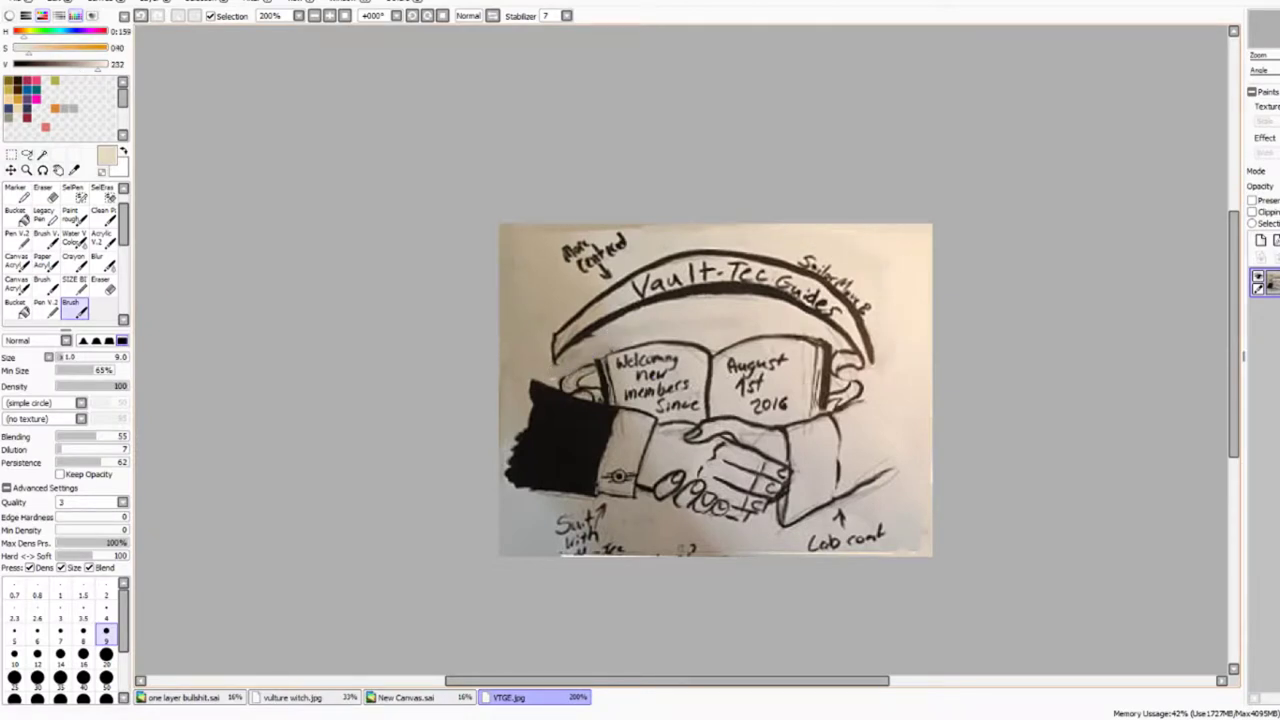
pyautogui.moveTo(832, 356); pyautogui.dragTo(860, 366)
# Step: Redraw the folds at the ribbon's ends in sampled near-black with a size 3.9 Brush
pyautogui.rightClick(868, 350)
pyautogui.click(87, 359)
pyautogui.rightClick(560, 346)
pyautogui.moveTo(558, 336); pyautogui.dragTo(554, 362)
pyautogui.moveTo(557, 366); pyautogui.dragTo(598, 358)
pyautogui.click(141, 17)
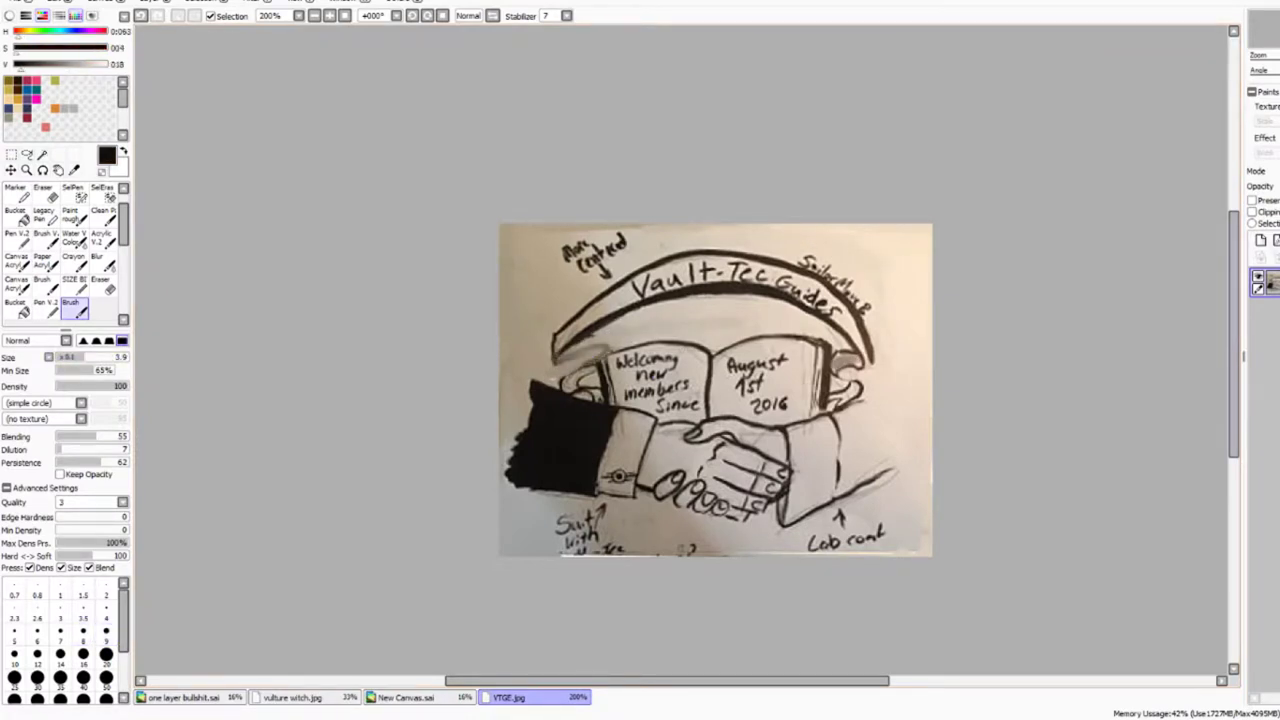
# Step: Add a new layer and paint sampled paper colour over the "Vault-Tec Guides" lettering and the banner's thick lower line
pyautogui.hotkey('ctrl', 'shift', 'n')
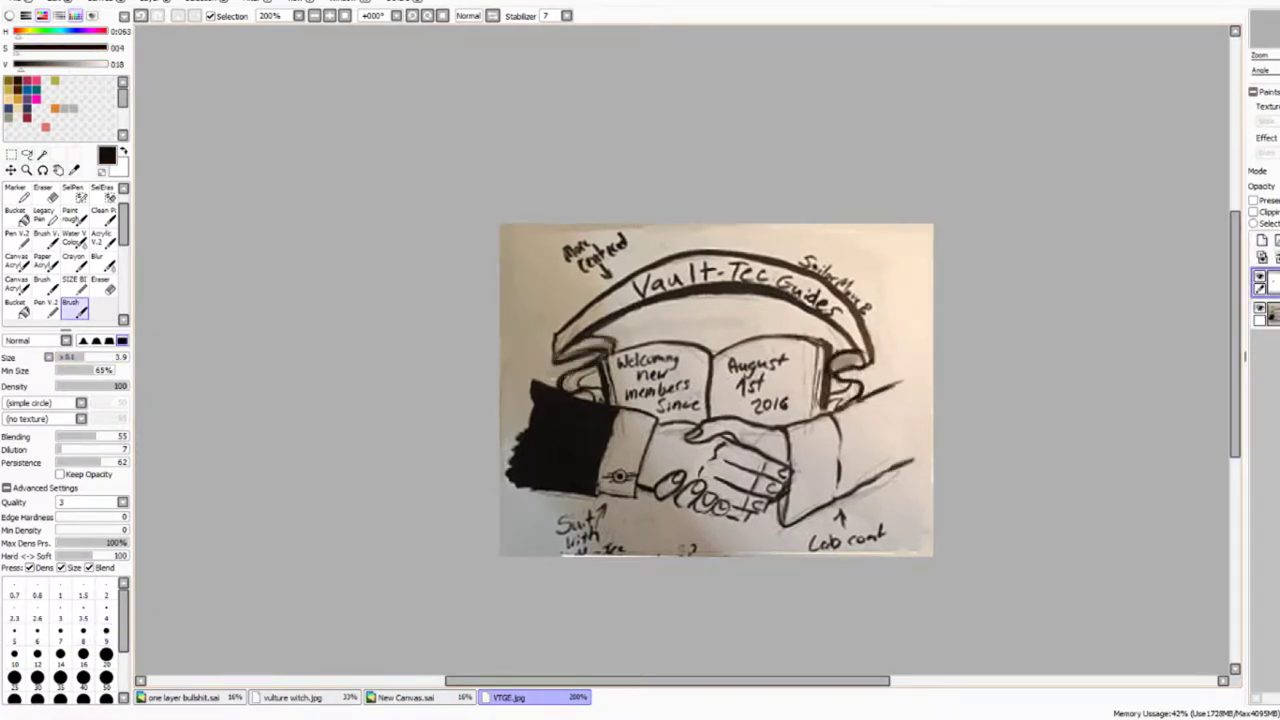
pyautogui.rightClick(618, 303)
pyautogui.moveTo(570, 342)
pyautogui.mouseDown()
pyautogui.moveTo(688, 292)
pyautogui.moveTo(660, 280)
pyautogui.mouseUp()
pyautogui.click(98, 357)
pyautogui.moveTo(660, 284)
pyautogui.mouseDown()
pyautogui.moveTo(725, 268)
pyautogui.moveTo(800, 286)
pyautogui.mouseUp()
pyautogui.moveTo(712, 284)
pyautogui.mouseDown()
pyautogui.moveTo(812, 296)
pyautogui.moveTo(872, 362)
pyautogui.mouseUp()
pyautogui.moveTo(556, 332); pyautogui.dragTo(608, 294)
# Step: Undo the last stroke, add another layer, and redraw the banner's lower curve in sampled near-black with a size 5.9 Brush
pyautogui.rightClick(560, 346)
pyautogui.hotkey('ctrl', 'z')
pyautogui.hotkey('ctrl', 'shift', 'n')
pyautogui.moveTo(864, 328)
pyautogui.mouseDown()
pyautogui.moveTo(876, 364)
pyautogui.moveTo(846, 350)
pyautogui.mouseUp()
pyautogui.moveTo(598, 326); pyautogui.dragTo(846, 334)
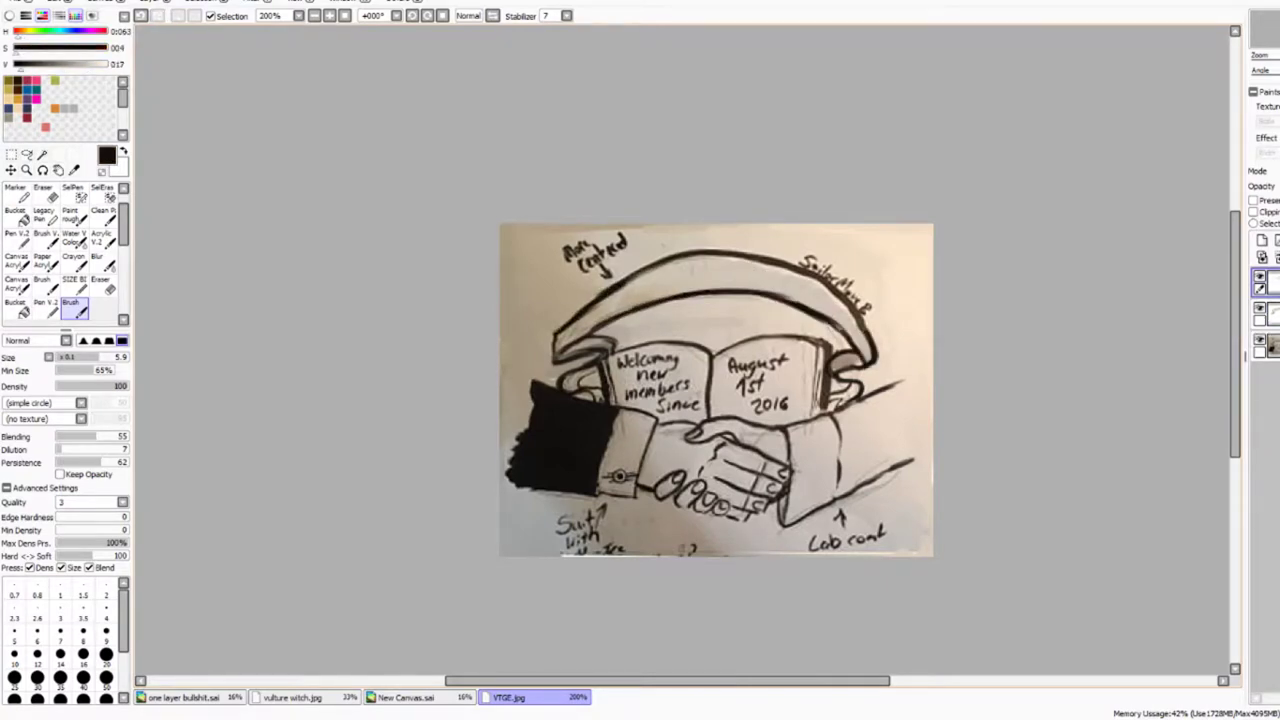
# Step: Erase the excess line at the banner's left end and redraw that end slightly wider in sampled near-black with the Brush
pyautogui.press('e')
pyautogui.moveTo(620, 283)
pyautogui.mouseDown()
pyautogui.moveTo(552, 350)
pyautogui.moveTo(640, 286)
pyautogui.mouseUp()
pyautogui.press('b')
pyautogui.rightClick(600, 312)
pyautogui.rightClick(556, 346)
pyautogui.moveTo(584, 324); pyautogui.dragTo(552, 358)
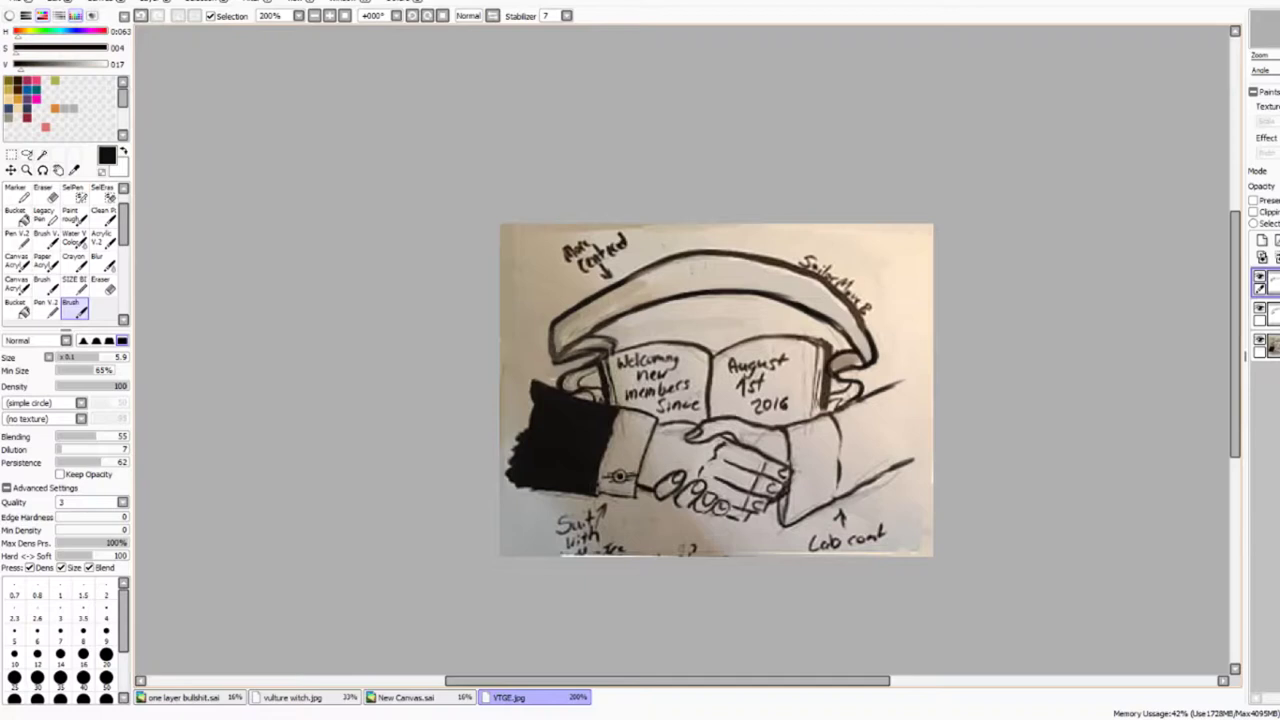
# Step: Lasso the banner's right end, transform it outward to match the left end, and merge the layer down
pyautogui.press('l')
pyautogui.hotkey('ctrl', 't')
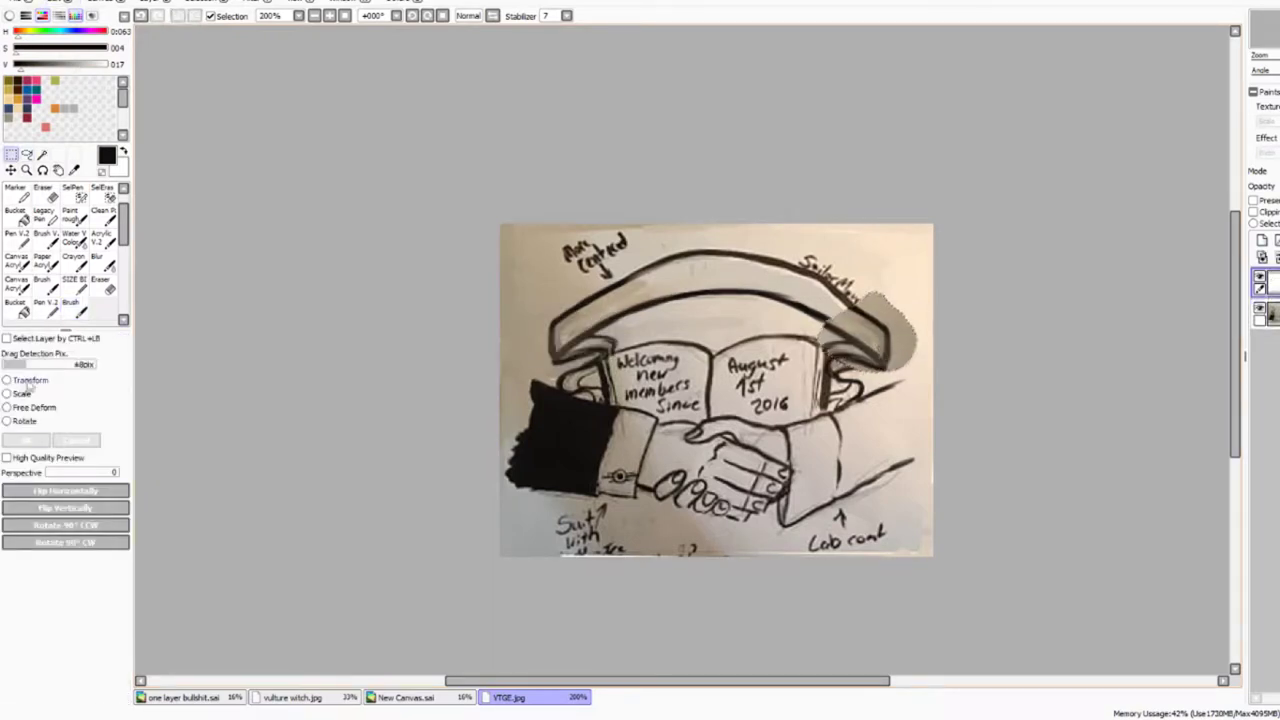
pyautogui.press('Return')
pyautogui.hotkey('ctrl', 'e')
# Step: Lower the merged sketch layer's opacity and add a new layer above it for line art with a size 3 Brush
pyautogui.moveTo(1279, 186); pyautogui.dragTo(1278, 186)
pyautogui.click(1262, 241)
pyautogui.press('b')
pyautogui.rightClick(565, 440)
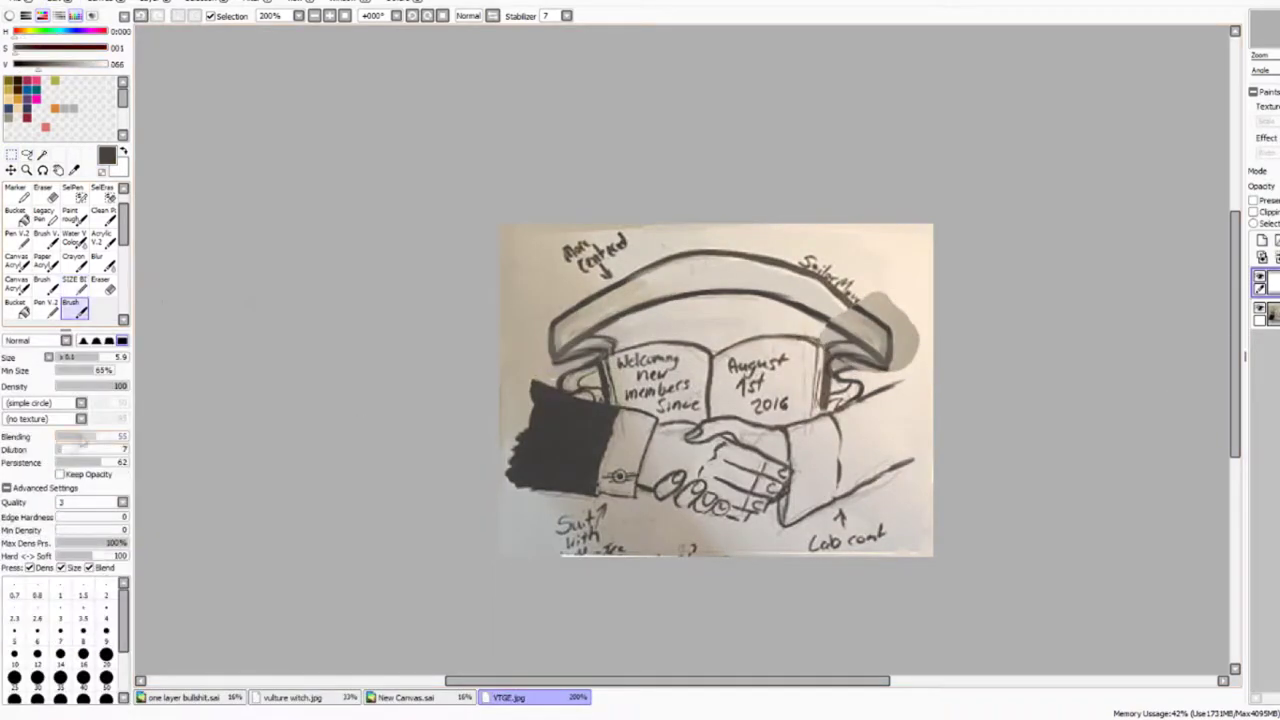
pyautogui.click(61, 612)
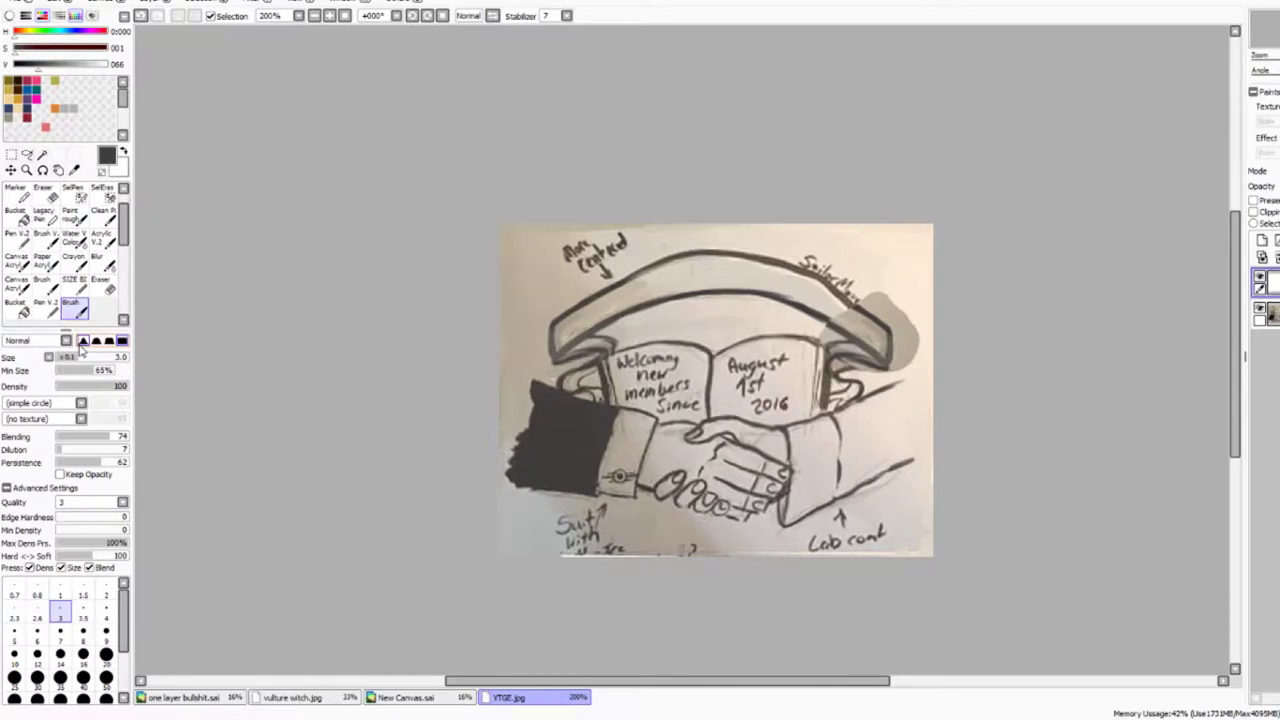
pyautogui.scroll(1, 885, 512)
pyautogui.moveTo(1236, 467); pyautogui.dragTo(1236, 458)
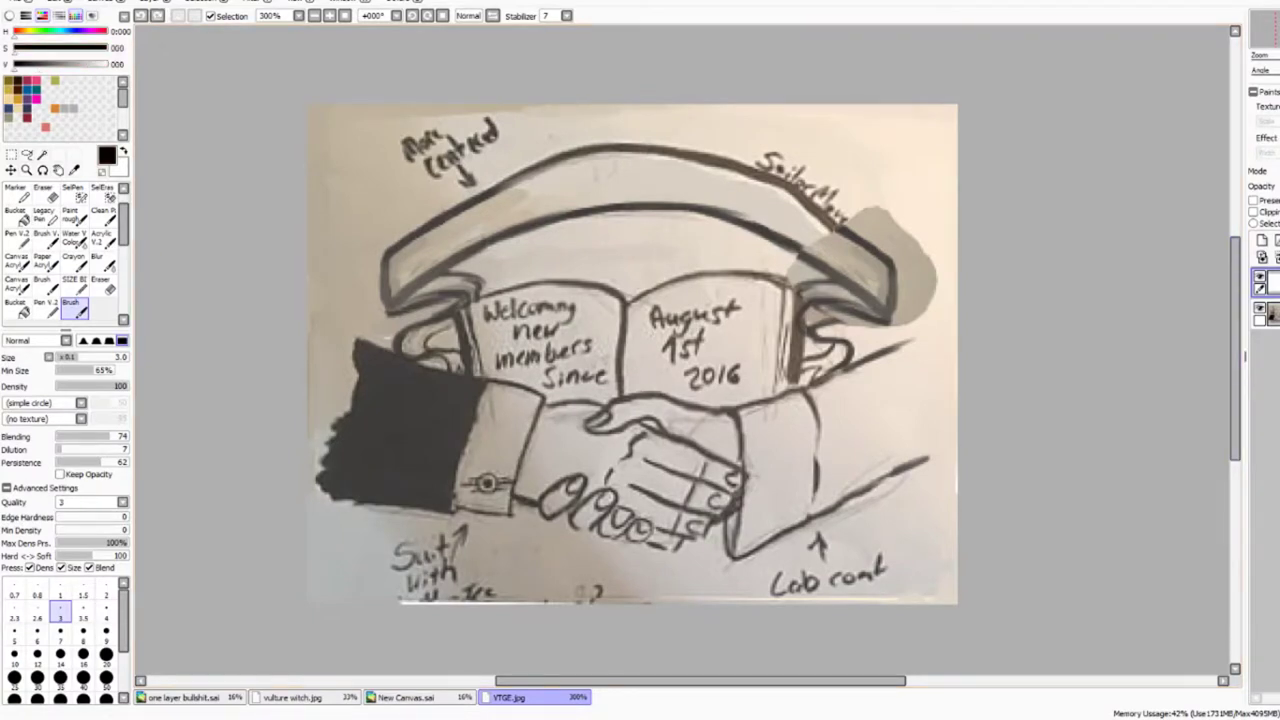
pyautogui.moveTo(735, 403); pyautogui.dragTo(950, 320)
pyautogui.moveTo(728, 514); pyautogui.dragTo(768, 512)
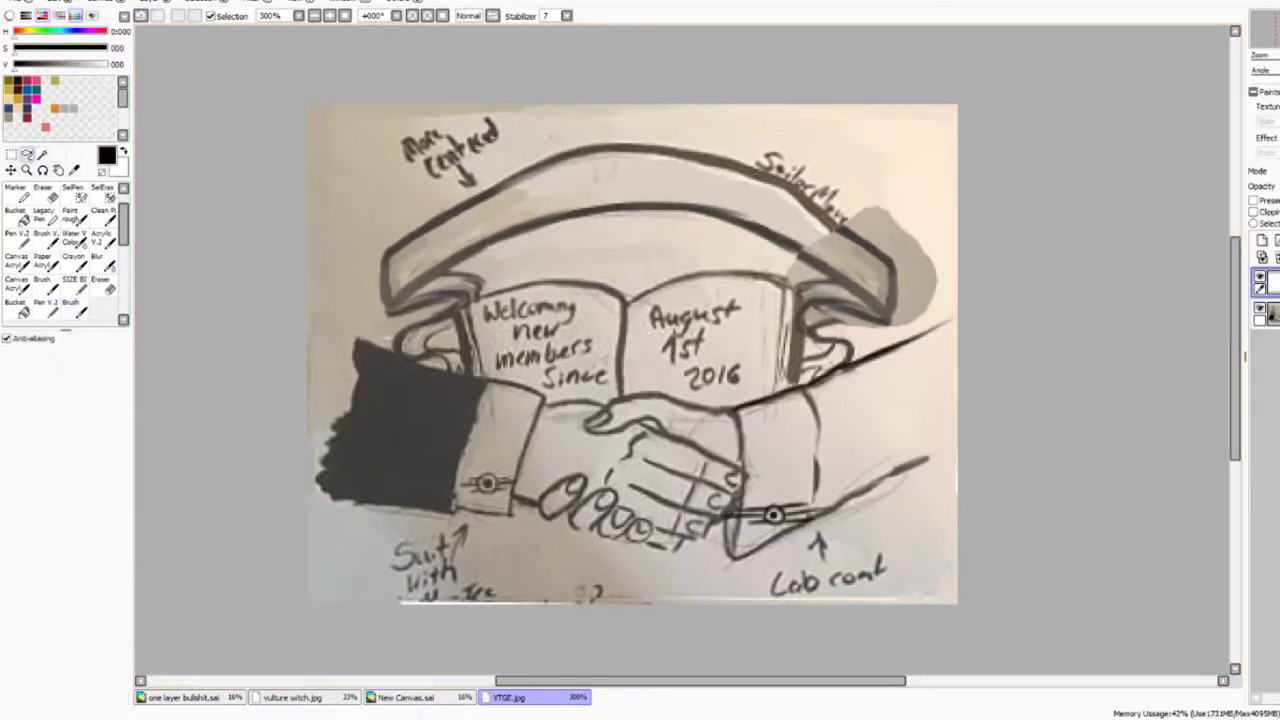
pyautogui.hotkey('ctrl', 't')
pyautogui.press('Escape')
pyautogui.press('Delete')
# Step: Draw a round button on the lab coat's cuff as a black ring with a size 8 dot in its centre
pyautogui.click(75, 287)
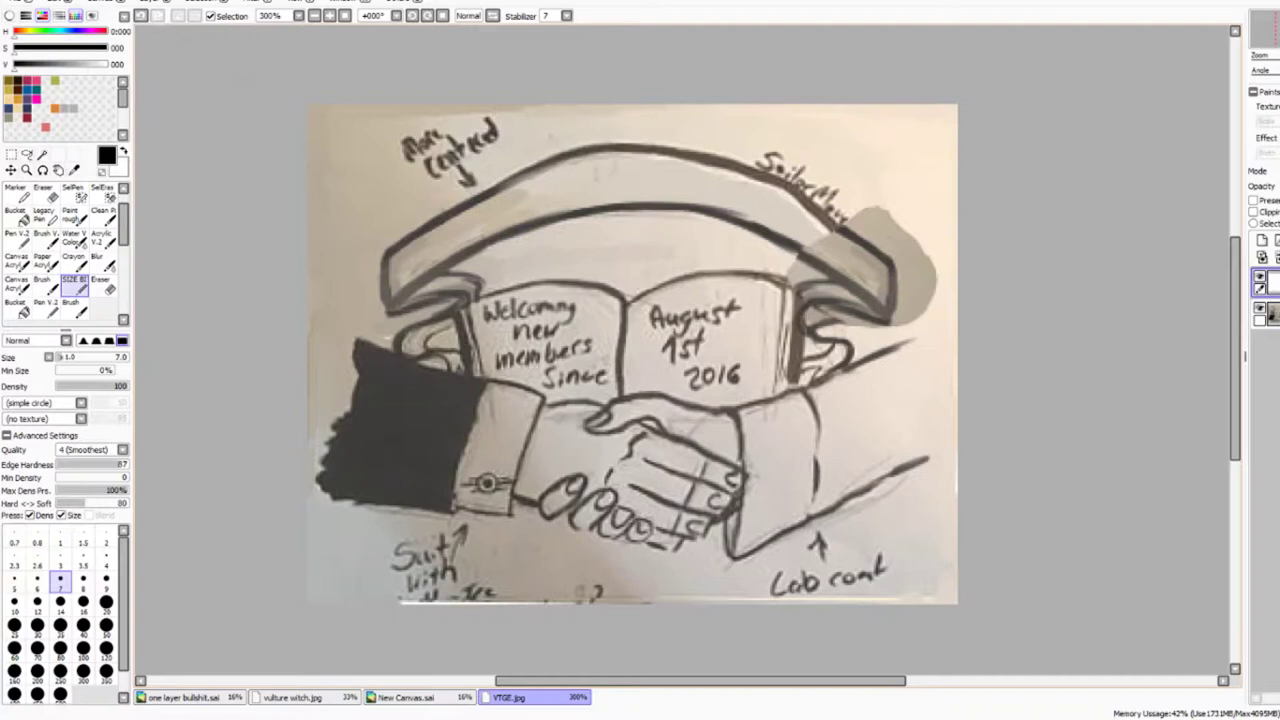
pyautogui.click(106, 583)
pyautogui.click(106, 605)
pyautogui.click(780, 503)
pyautogui.click(102, 287)
pyautogui.click(780, 503)
pyautogui.click(75, 287)
pyautogui.click(83, 583)
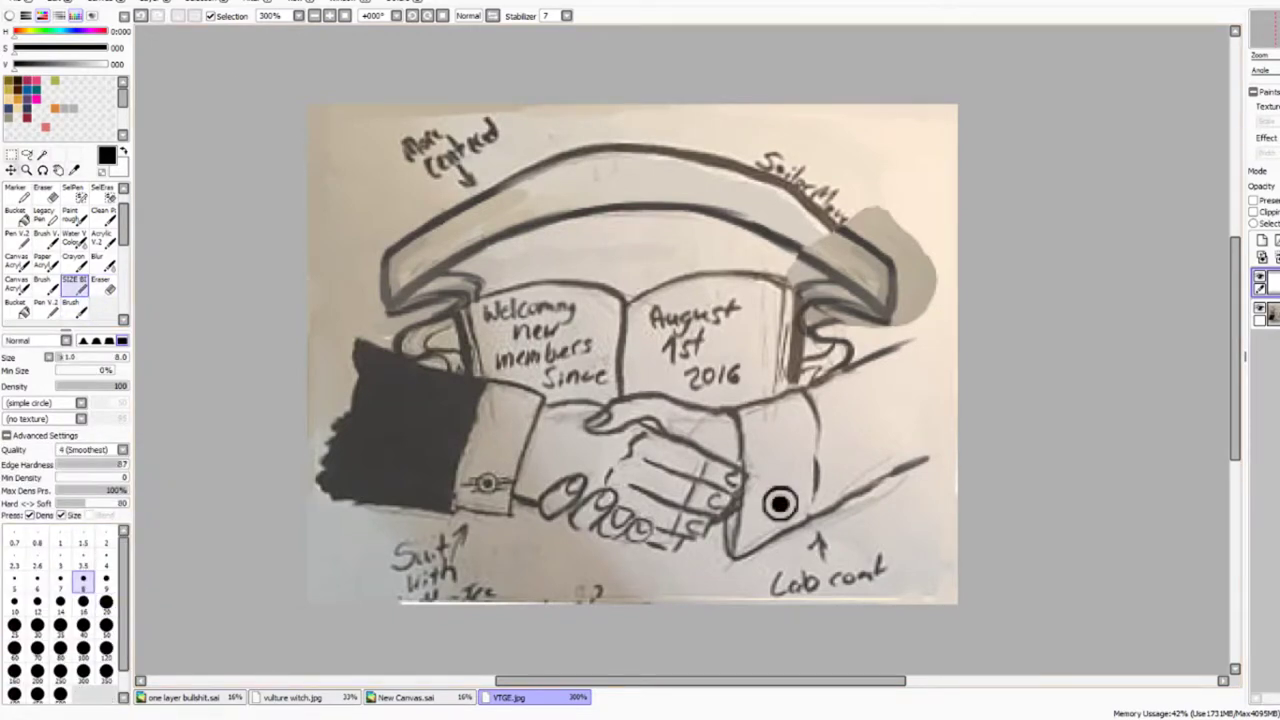
# Step: Add short lines beside the cuff button with a size 5 brush and transform the button into place
pyautogui.press('[')
pyautogui.press('[')
pyautogui.press('[')
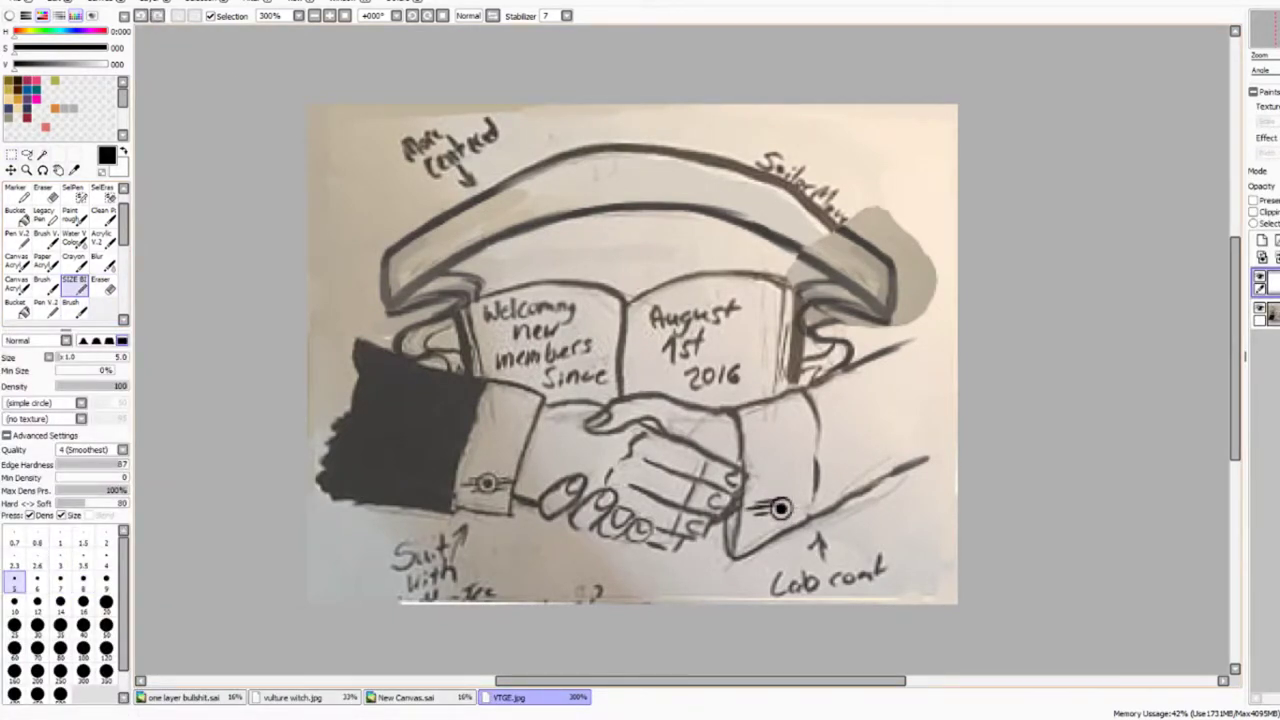
pyautogui.hotkey('ctrl', 't')
pyautogui.moveTo(788, 506)
pyautogui.mouseDown()
pyautogui.moveTo(816, 501)
pyautogui.moveTo(781, 503)
pyautogui.mouseUp()
pyautogui.press('Return')
# Step: Trace the lab coat's cuff and both edges of its sleeve in black at size 5
pyautogui.moveTo(738, 410); pyautogui.dragTo(732, 562)
pyautogui.moveTo(732, 562); pyautogui.dragTo(824, 516)
pyautogui.moveTo(738, 410)
pyautogui.mouseDown()
pyautogui.moveTo(729, 562)
pyautogui.moveTo(821, 444)
pyautogui.moveTo(820, 498)
pyautogui.mouseUp()
pyautogui.moveTo(798, 388); pyautogui.dragTo(957, 319)
pyautogui.moveTo(820, 518); pyautogui.dragTo(957, 450)
pyautogui.moveTo(358, 345); pyautogui.dragTo(502, 389)
pyautogui.hotkey('ctrl', 'z')
pyautogui.moveTo(358, 350); pyautogui.dragTo(546, 408)
pyautogui.moveTo(545, 410); pyautogui.dragTo(514, 491)
pyautogui.moveTo(358, 352); pyautogui.dragTo(350, 458)
pyautogui.moveTo(350, 458); pyautogui.dragTo(512, 489)
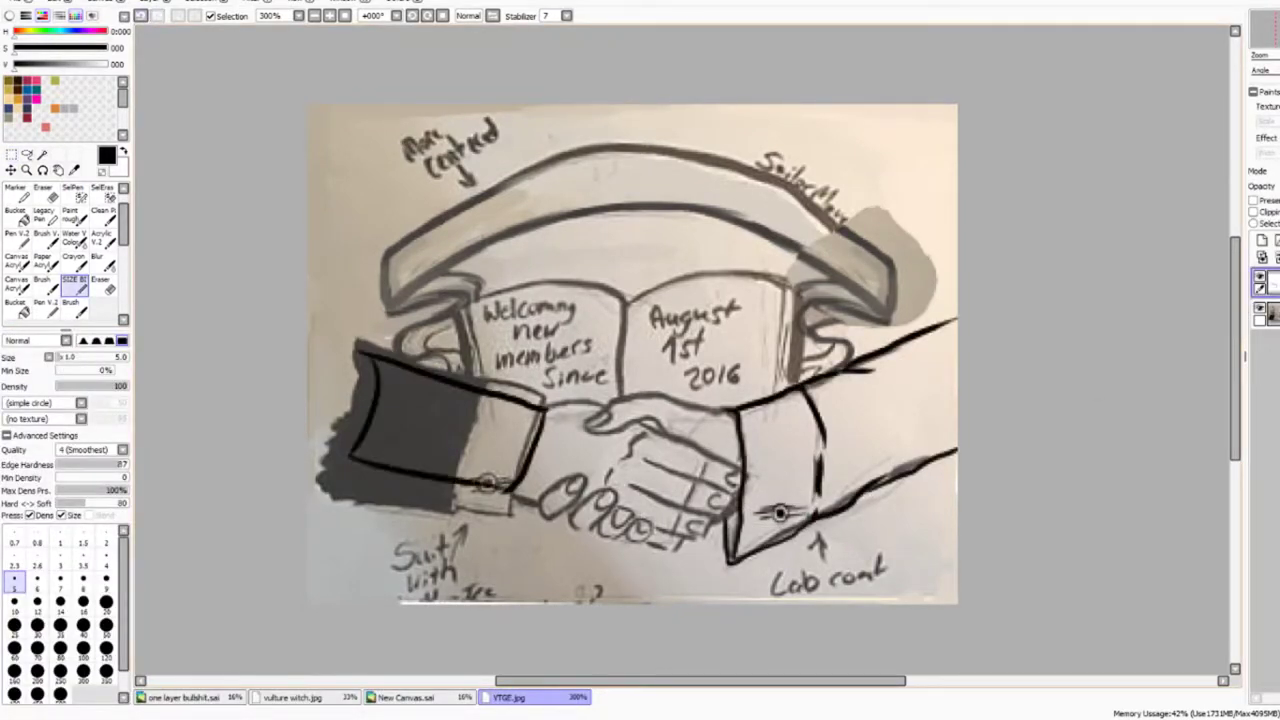
pyautogui.hotkey('ctrl', 'z')
pyautogui.hotkey('ctrl', 'z')
pyautogui.hotkey('ctrl', 'z')
pyautogui.hotkey('ctrl', 'z')
# Step: Outline the left forearm from the canvas edge to the wrist, including its wrist opening and the curved edge near the elbow
pyautogui.moveTo(308, 318); pyautogui.dragTo(546, 410)
pyautogui.moveTo(308, 458); pyautogui.dragTo(500, 503)
pyautogui.hotkey('ctrl', 'z')
pyautogui.moveTo(310, 453); pyautogui.dragTo(510, 487)
pyautogui.moveTo(543, 411); pyautogui.dragTo(504, 489)
pyautogui.moveTo(344, 336); pyautogui.dragTo(320, 458)
pyautogui.press('e')
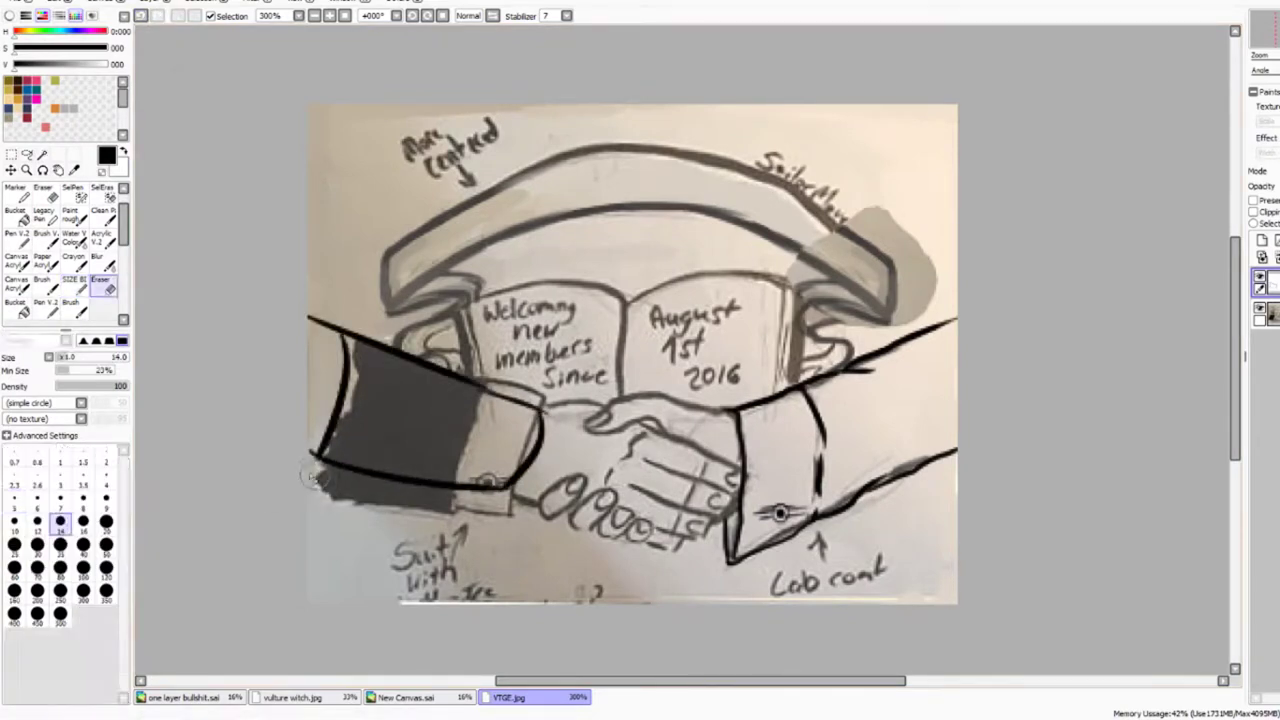
# Step: Trace the tops of the clasped hands, the thumb, and the curled lower fingertips in black
pyautogui.press('n')
pyautogui.moveTo(541, 411); pyautogui.dragTo(738, 410)
pyautogui.moveTo(612, 414); pyautogui.dragTo(610, 430)
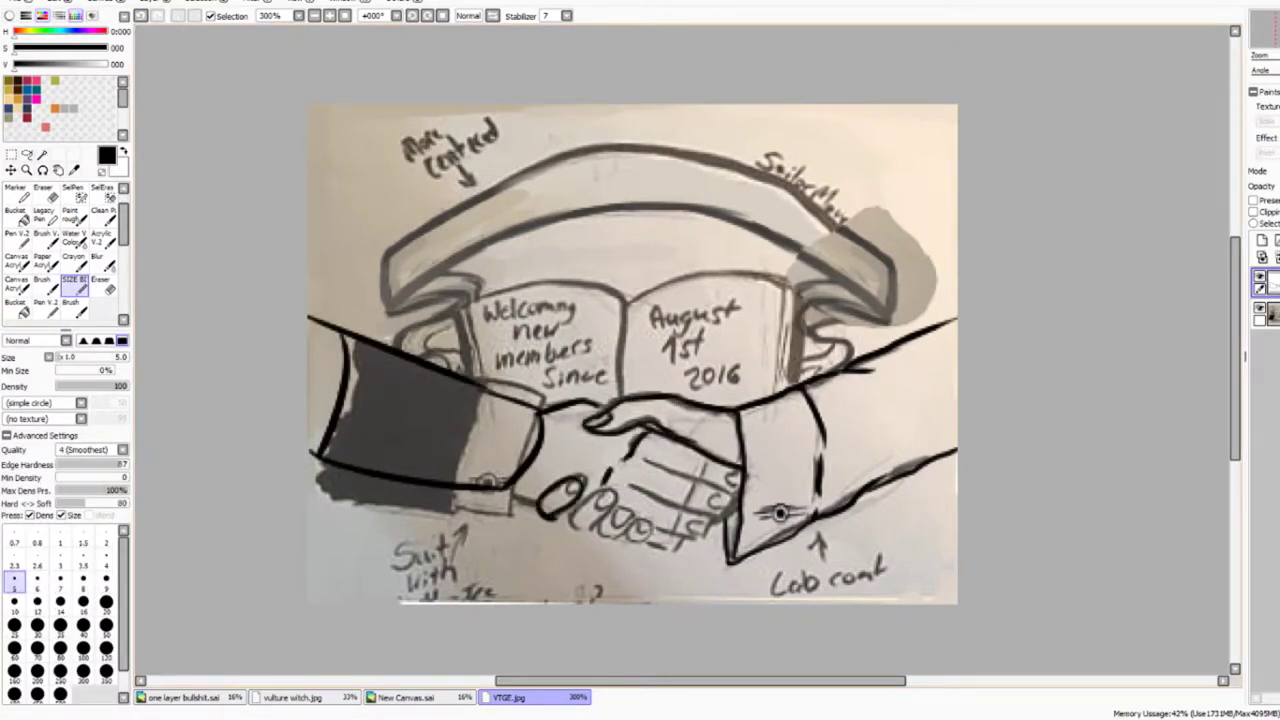
pyautogui.moveTo(584, 490); pyautogui.dragTo(622, 530)
pyautogui.hotkey('ctrl', 'z')
pyautogui.moveTo(583, 490); pyautogui.dragTo(574, 522)
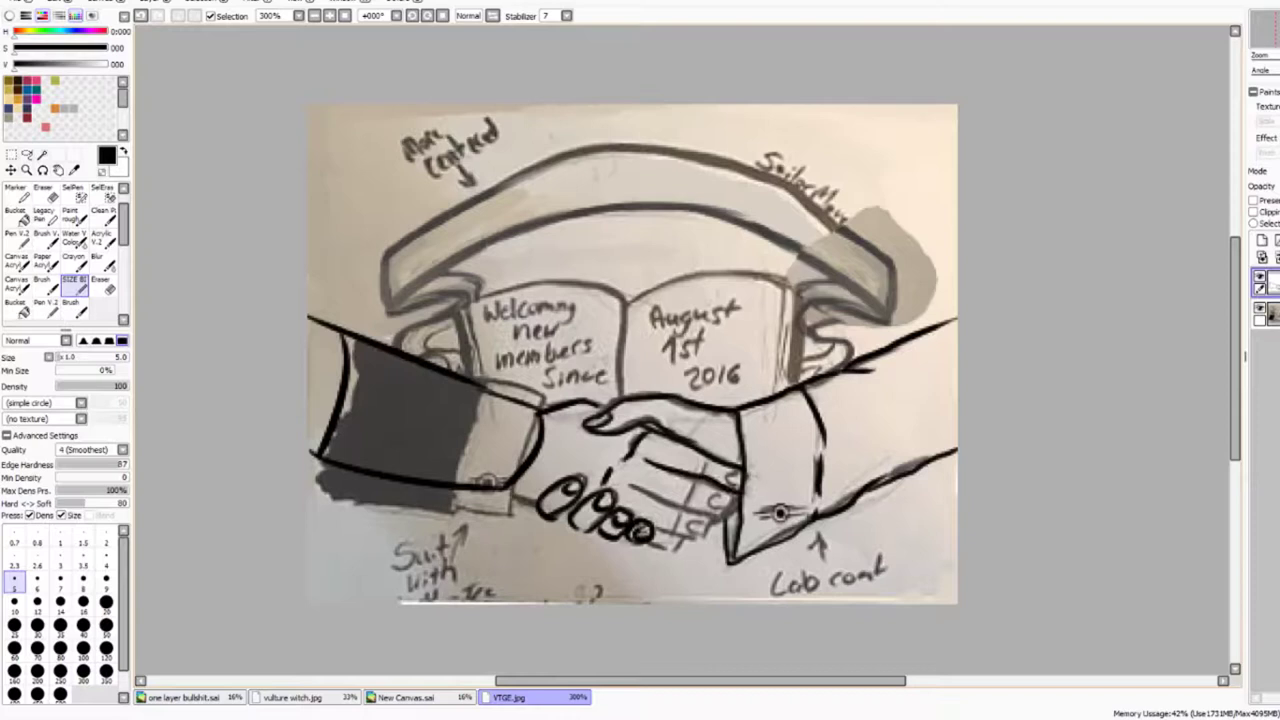
# Step: Trace the remaining fingers and nails beside the lab coat's cuff and close the left hand's lower wrist line
pyautogui.moveTo(708, 497); pyautogui.dragTo(736, 506)
pyautogui.moveTo(688, 522); pyautogui.dragTo(712, 530)
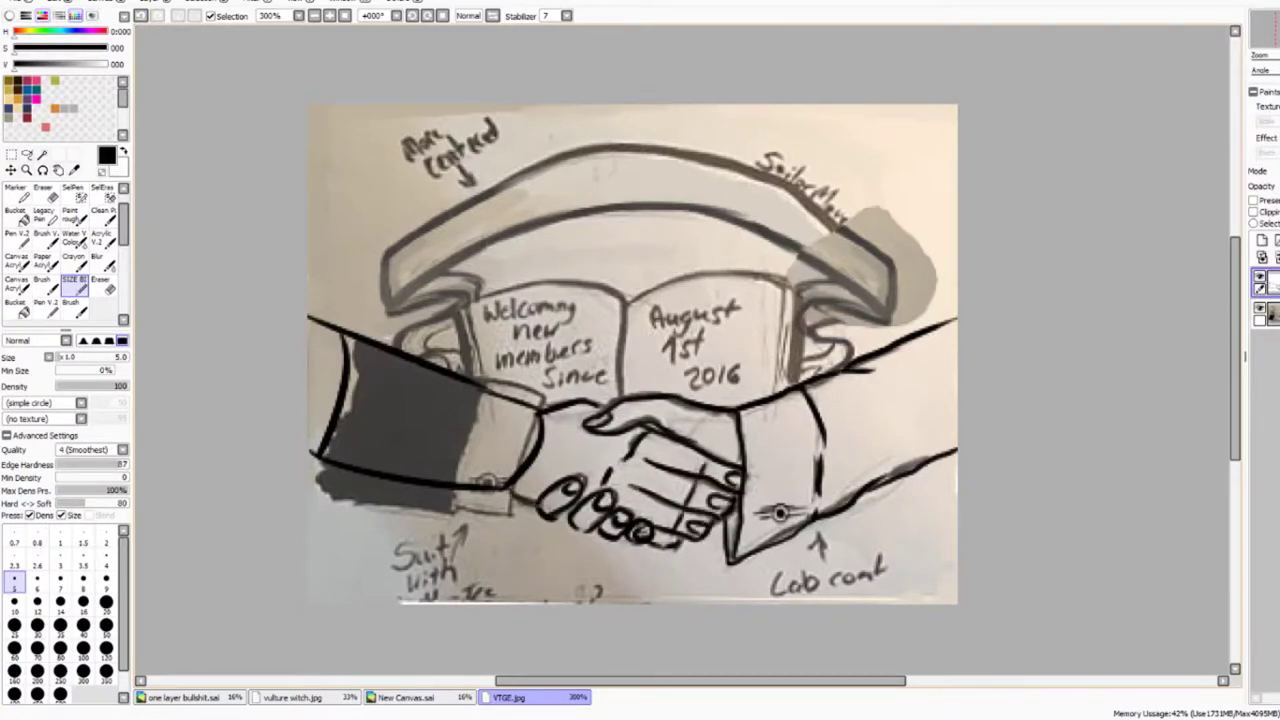
pyautogui.moveTo(510, 488); pyautogui.dragTo(544, 503)
# Step: Trace the open book's page tops, side edges and spine, and add a band on the left sleeve near the canvas edge
pyautogui.moveTo(452, 310); pyautogui.dragTo(626, 307)
pyautogui.moveTo(626, 307)
pyautogui.mouseDown()
pyautogui.moveTo(730, 280)
pyautogui.moveTo(794, 290)
pyautogui.moveTo(785, 392)
pyautogui.mouseUp()
pyautogui.hotkey('ctrl', 'z')
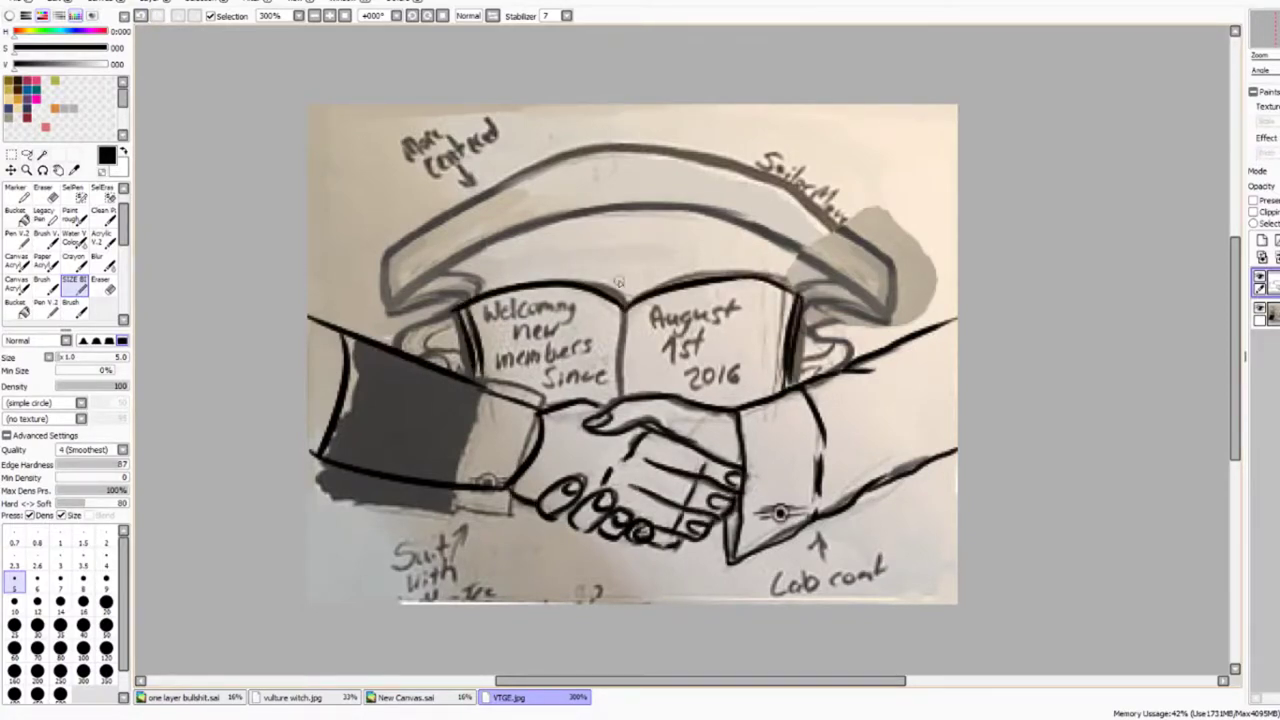
pyautogui.moveTo(616, 306); pyautogui.dragTo(620, 400)
pyautogui.hotkey('ctrl', 'z')
pyautogui.moveTo(341, 342); pyautogui.dragTo(309, 410)
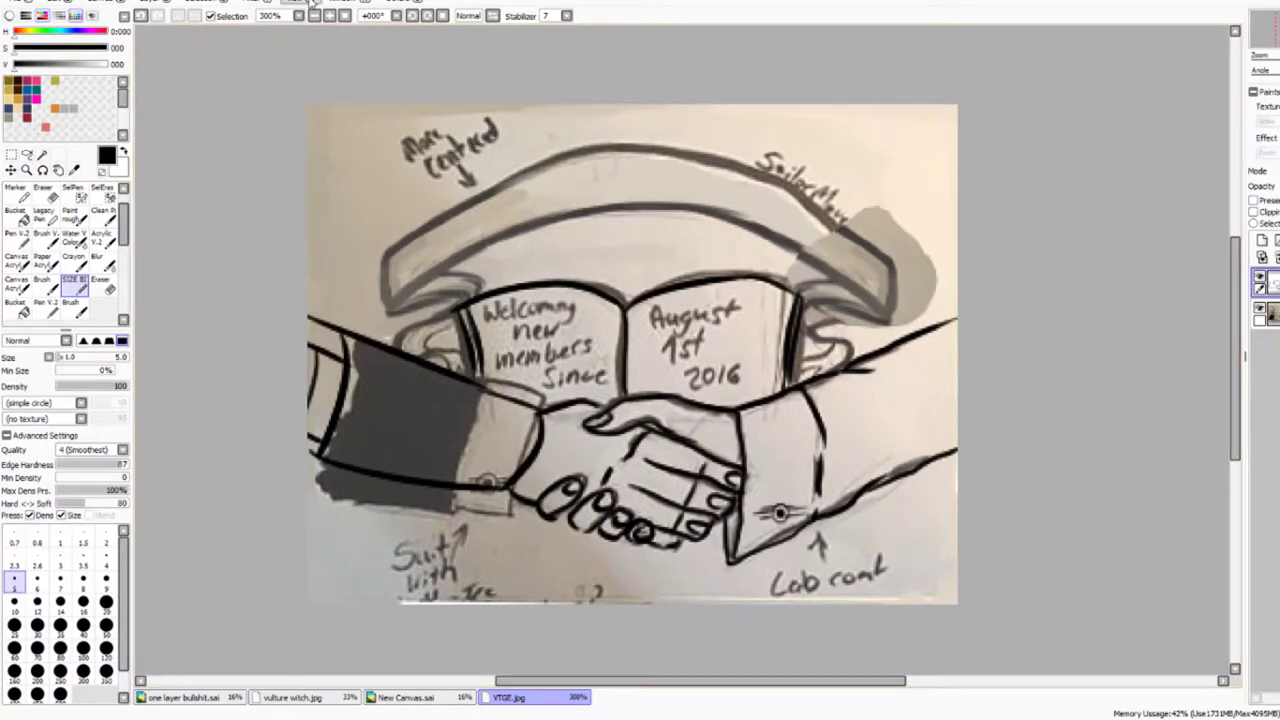
# Step: Add a new layer and trace the banner's upper and lower curves and its ends in black
pyautogui.click(1262, 240)
pyautogui.moveTo(384, 260)
pyautogui.mouseDown()
pyautogui.moveTo(389, 308)
pyautogui.moveTo(830, 264)
pyautogui.moveTo(888, 320)
pyautogui.mouseUp()
pyautogui.moveTo(384, 260)
pyautogui.mouseDown()
pyautogui.moveTo(836, 230)
pyautogui.moveTo(904, 264)
pyautogui.mouseUp()
pyautogui.hotkey('ctrl', 'z')
pyautogui.moveTo(904, 264); pyautogui.dragTo(888, 320)
# Step: Trace the ribbon folds beneath both ends of the banner, erasing overshooting lines
pyautogui.moveTo(806, 308); pyautogui.dragTo(886, 324)
pyautogui.moveTo(806, 320)
pyautogui.mouseDown()
pyautogui.moveTo(880, 350)
pyautogui.moveTo(846, 370)
pyautogui.mouseUp()
pyautogui.press('e')
pyautogui.press('b')
pyautogui.moveTo(428, 282); pyautogui.dragTo(394, 308)
pyautogui.moveTo(462, 308)
pyautogui.mouseDown()
pyautogui.moveTo(398, 346)
pyautogui.moveTo(422, 348)
pyautogui.mouseUp()
pyautogui.press('e')
pyautogui.moveTo(430, 346); pyautogui.dragTo(464, 376)
pyautogui.press('b')
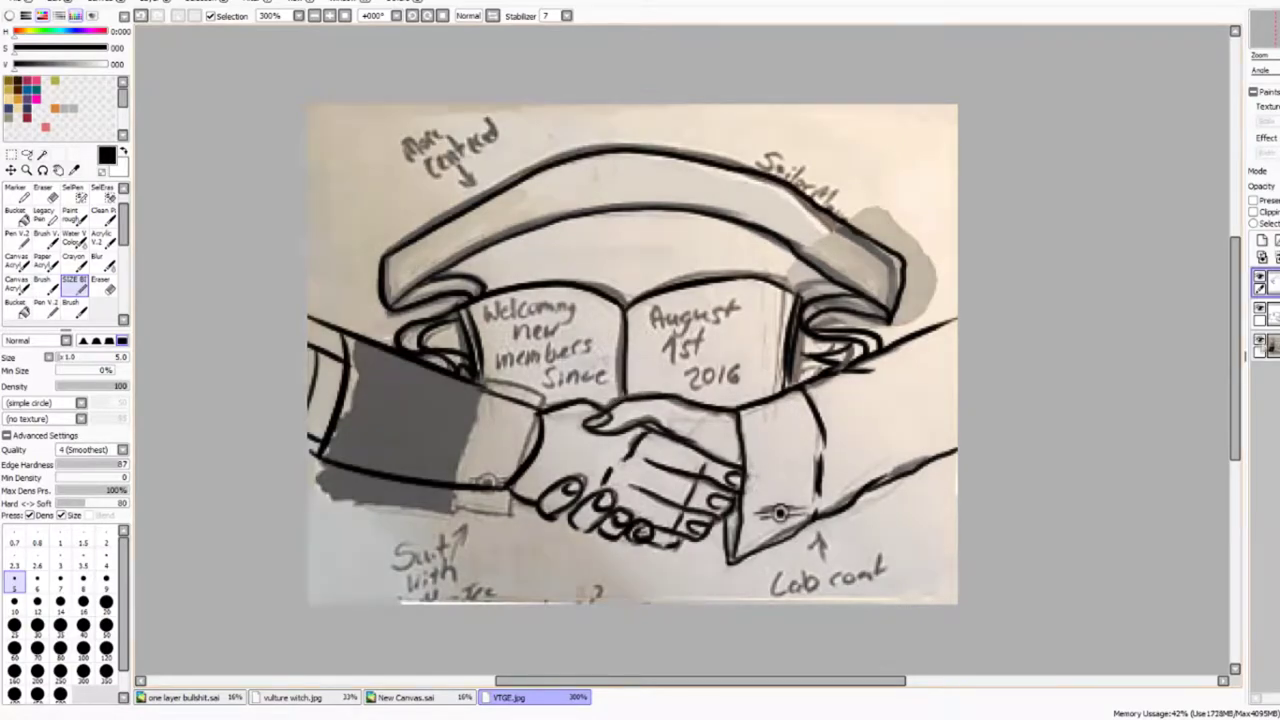
# Step: Lower the sketch layer's opacity further and reselect the layer holding the handshake and book line art
pyautogui.click(1266, 346)
pyautogui.moveTo(1279, 187); pyautogui.dragTo(1276, 187)
pyautogui.click(1266, 314)
# Step: Thicken the book's page tops and both outer side edges in black
pyautogui.press('e')
pyautogui.press('b')
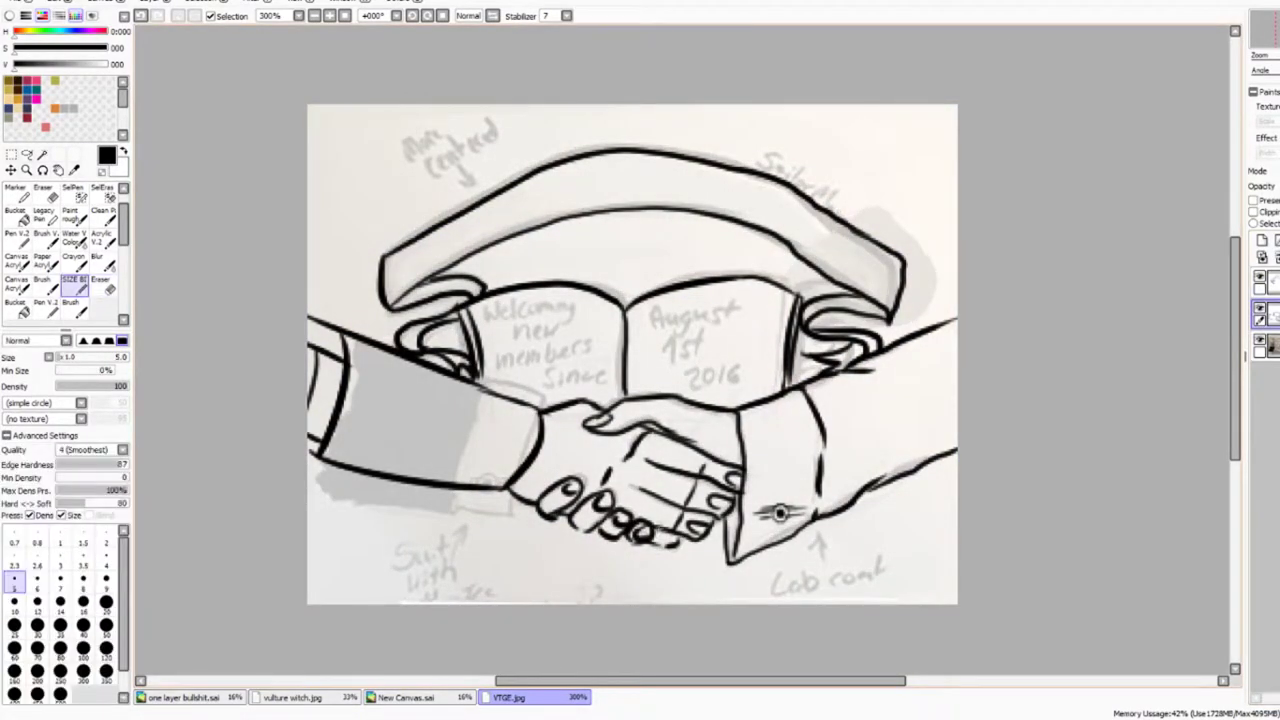
pyautogui.moveTo(484, 292); pyautogui.dragTo(627, 305)
pyautogui.moveTo(456, 308)
pyautogui.mouseDown()
pyautogui.moveTo(473, 378)
pyautogui.moveTo(468, 304)
pyautogui.mouseUp()
pyautogui.moveTo(627, 304); pyautogui.dragTo(806, 295)
pyautogui.moveTo(805, 297); pyautogui.dragTo(796, 370)
pyautogui.press('e')
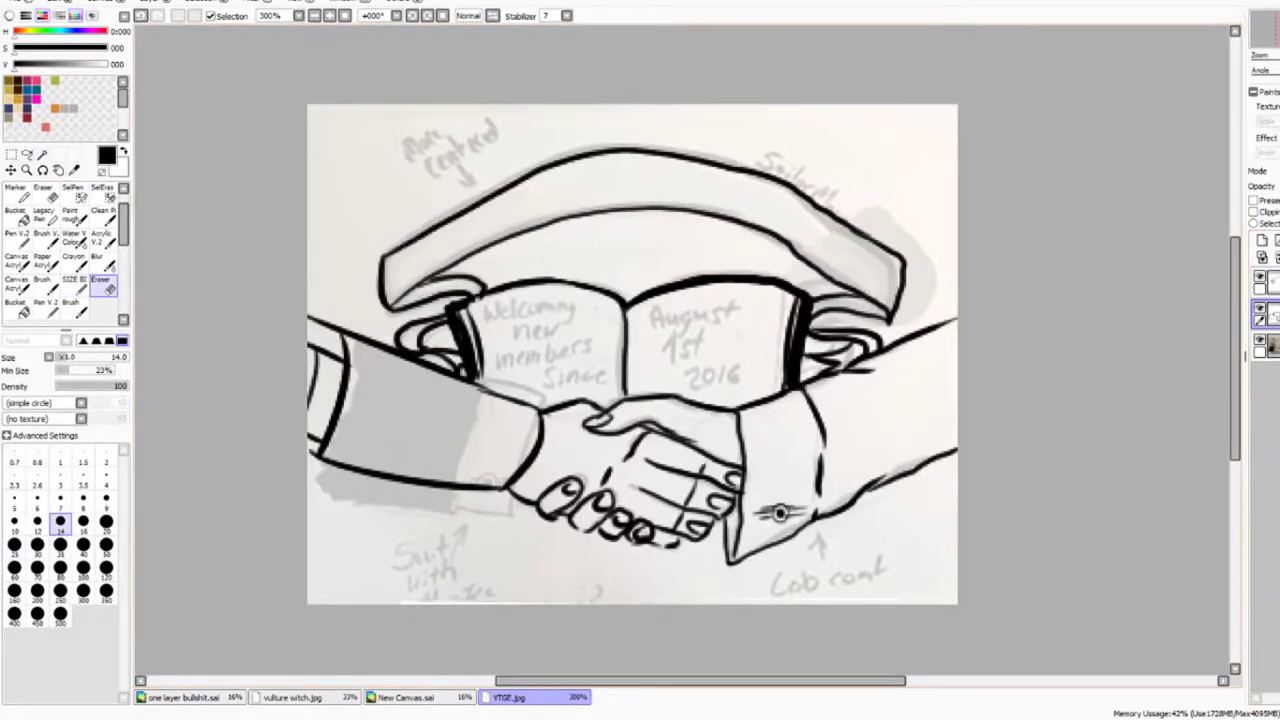
# Step: Erase the stray ribbon lines beside the book's right edge on the banner line layer
pyautogui.click(1272, 283)
pyautogui.press('b')
pyautogui.press('e')
pyautogui.moveTo(814, 334)
pyautogui.mouseDown()
pyautogui.moveTo(880, 350)
pyautogui.moveTo(832, 352)
pyautogui.mouseUp()
pyautogui.press('b')
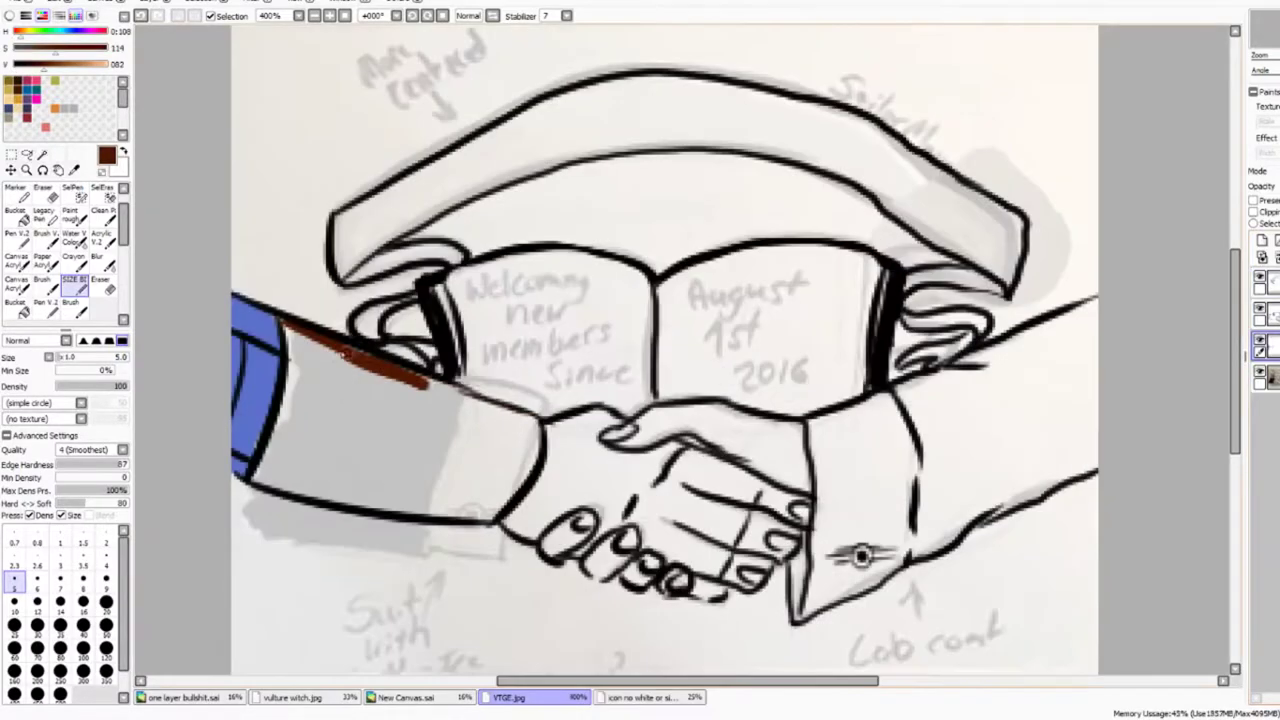
# Step: Colour the left forearm's cuff dark brown and sample the blue of the sleeve behind it
pyautogui.moveTo(418, 376); pyautogui.dragTo(530, 462)
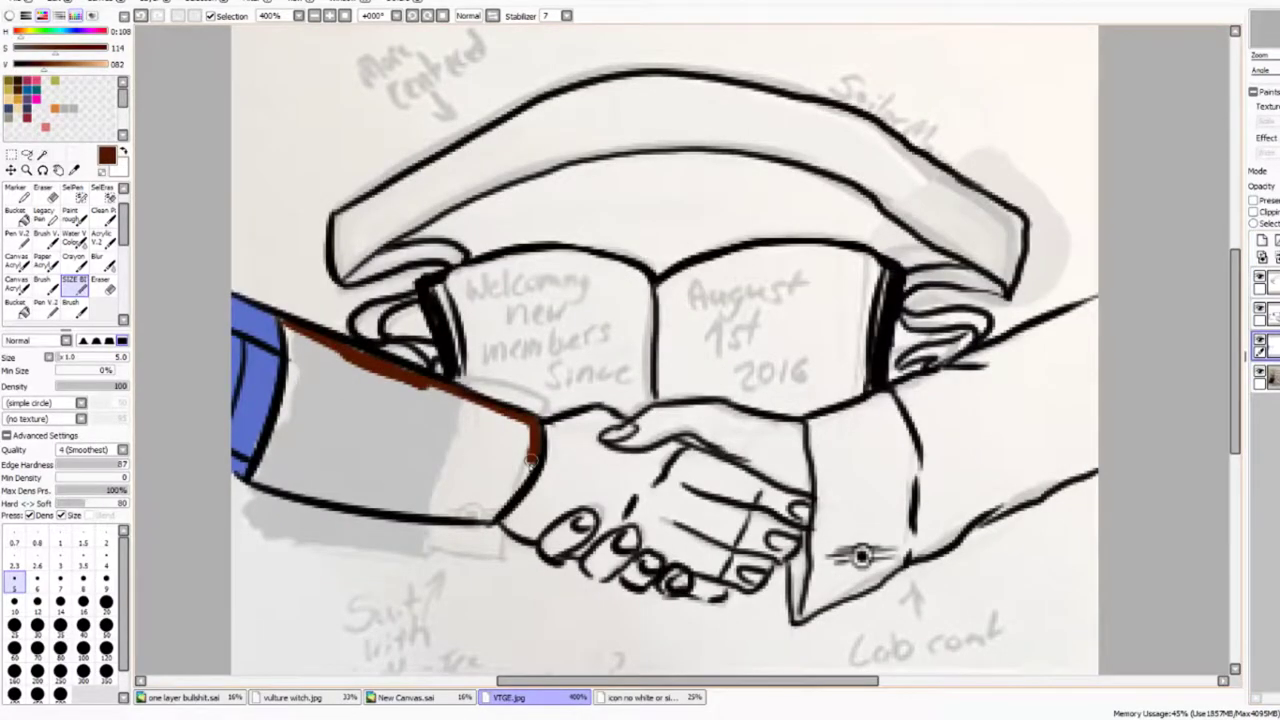
pyautogui.click(531, 461)
pyautogui.keyDown('alt'); pyautogui.click(273, 305); pyautogui.keyUp('alt')
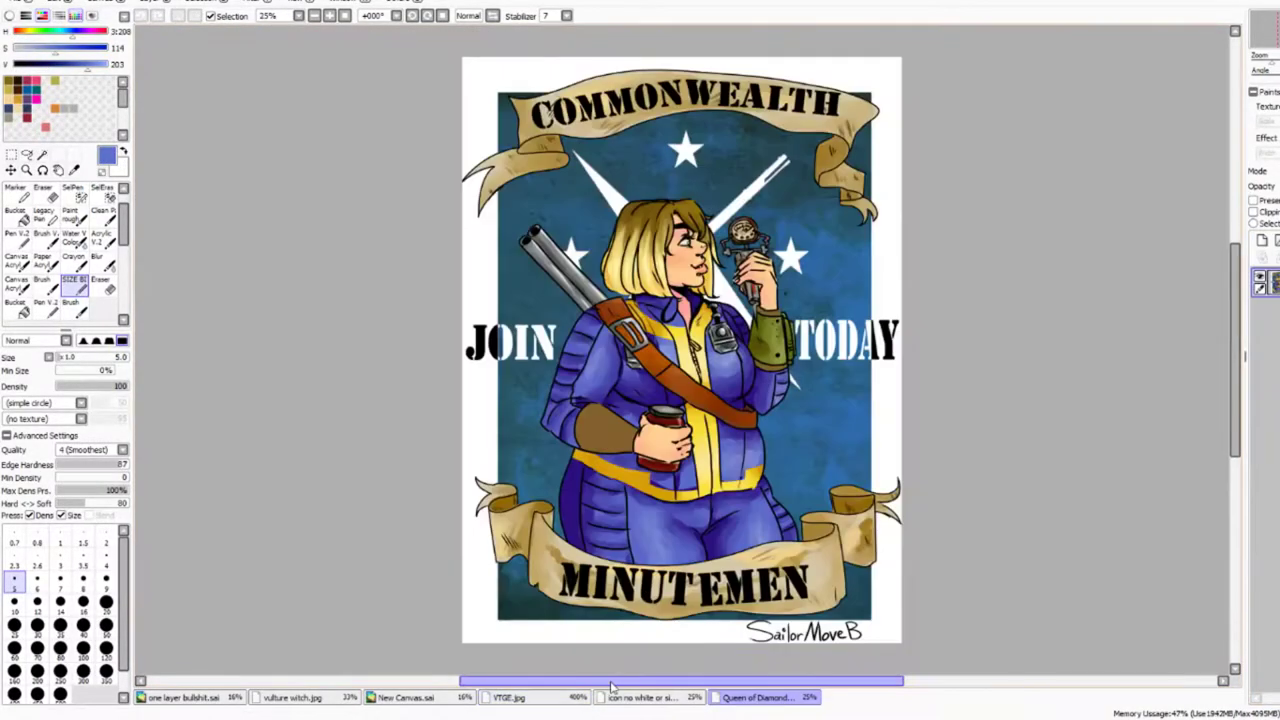
# Step: Return to the VTGE drawing, add a new layer, and colour the left arm's hand in a tan skin tone
pyautogui.click(512, 697)
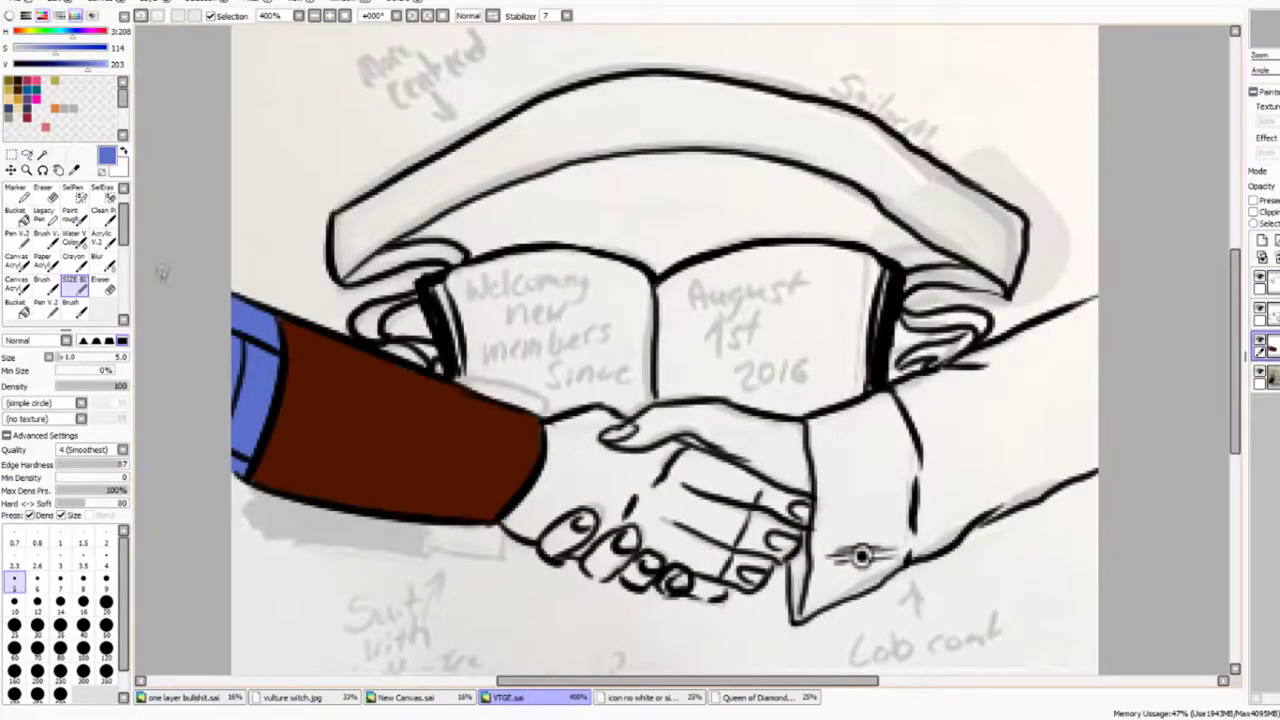
pyautogui.click(1272, 378)
pyautogui.click(1262, 241)
pyautogui.moveTo(550, 426); pyautogui.dragTo(636, 460)
pyautogui.moveTo(686, 450); pyautogui.dragTo(808, 520)
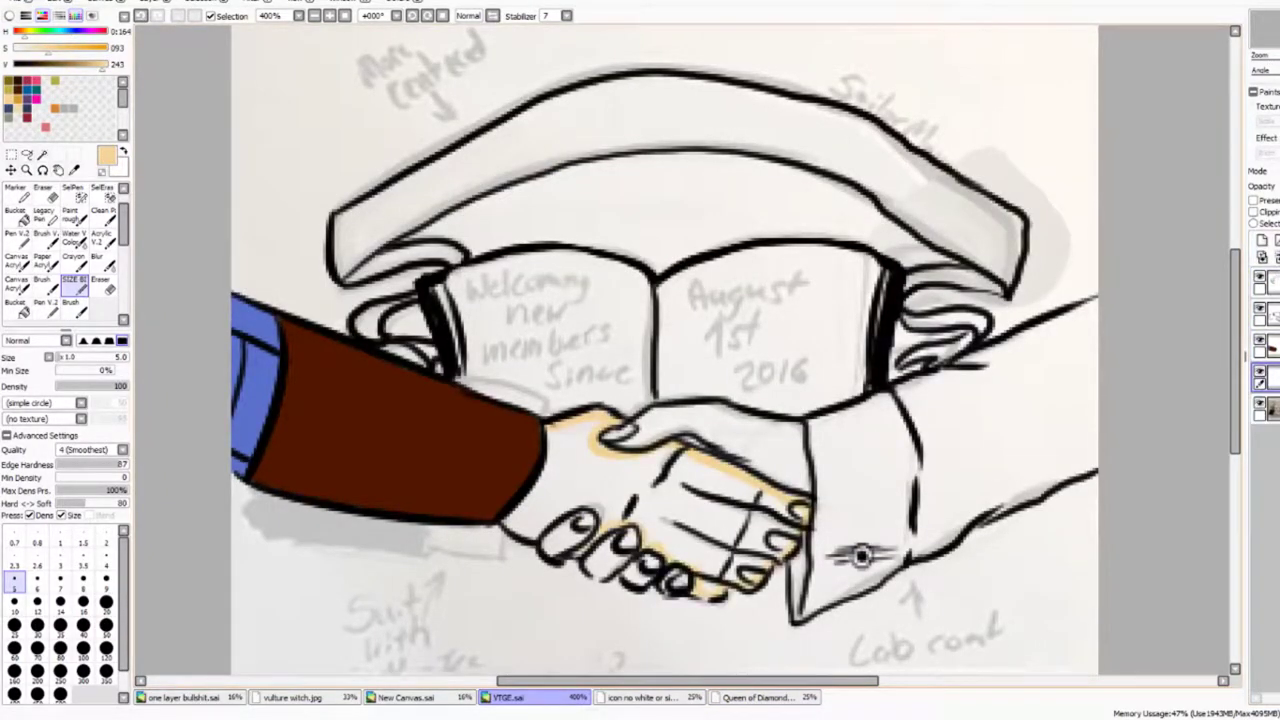
pyautogui.moveTo(508, 512); pyautogui.dragTo(562, 536)
pyautogui.click(17, 216)
pyautogui.click(590, 480)
# Step: Add a new layer and colour the lab coat arm's hand and its visible fingertips in a pink skin tone
pyautogui.click(75, 286)
pyautogui.click(1262, 241)
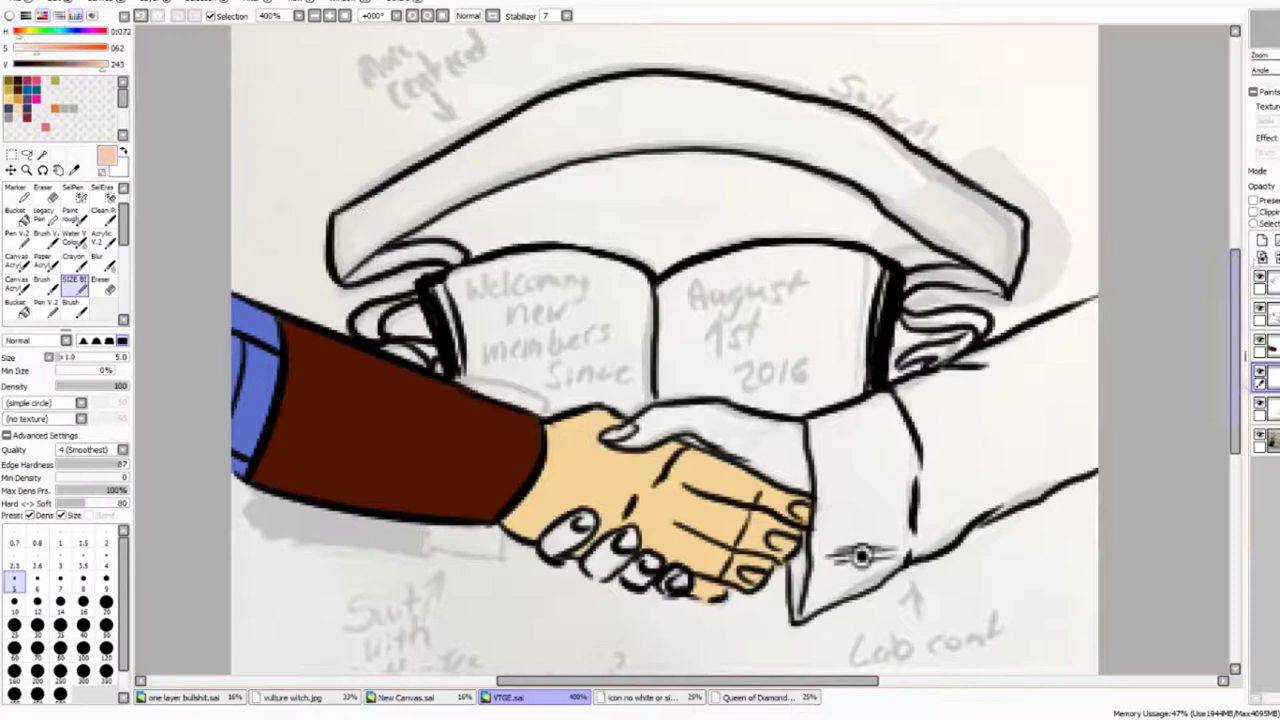
pyautogui.moveTo(608, 436); pyautogui.dragTo(800, 418)
pyautogui.moveTo(648, 568); pyautogui.dragTo(680, 584)
pyautogui.click(1272, 409)
pyautogui.rightClick(700, 568)
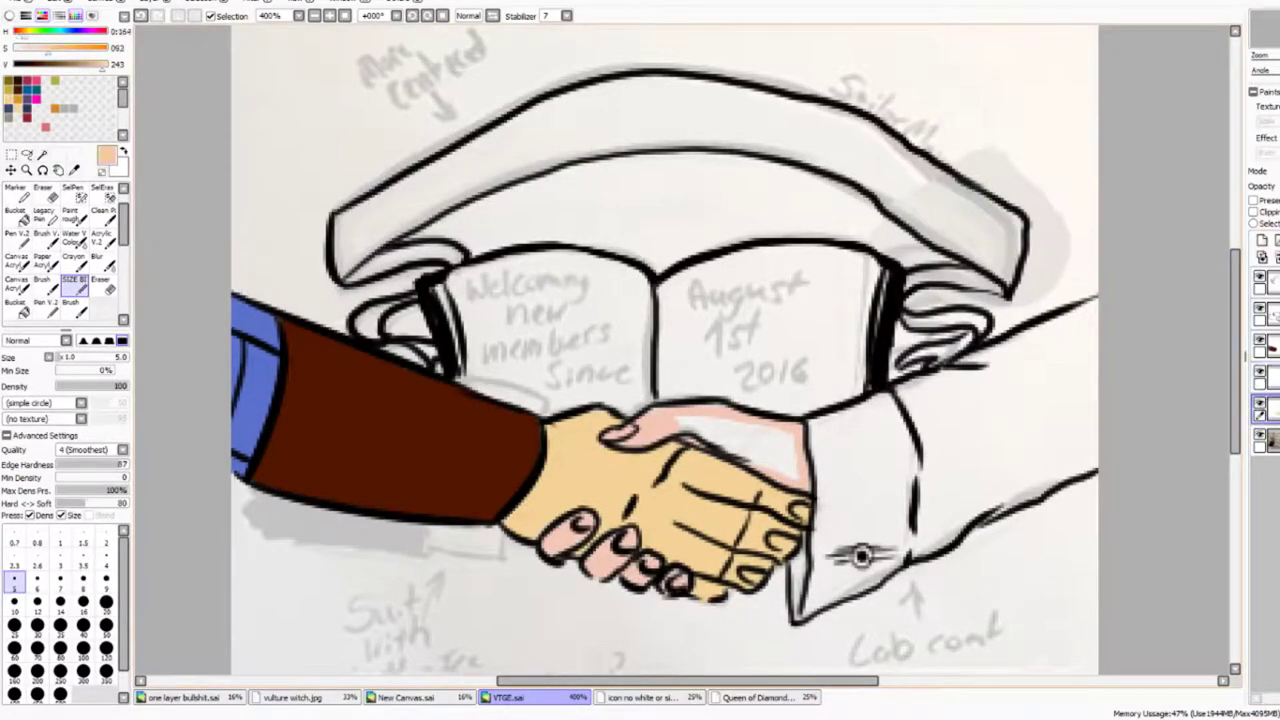
pyautogui.click(1272, 378)
pyautogui.rightClick(650, 572)
pyautogui.moveTo(690, 428)
pyautogui.mouseDown()
pyautogui.moveTo(796, 478)
pyautogui.moveTo(794, 460)
pyautogui.mouseUp()
# Step: Shade the lower part of the brown forearm with a darker shade of its sampled brown
pyautogui.click(1272, 346)
pyautogui.rightClick(350, 420)
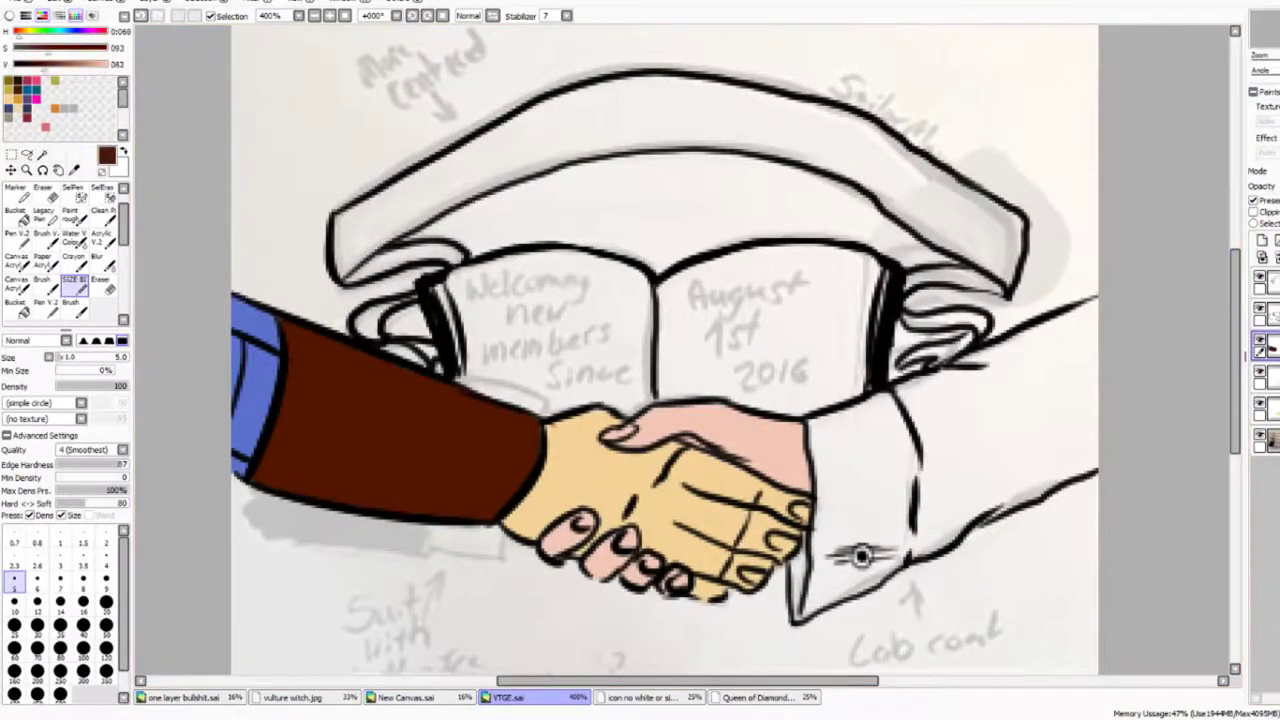
pyautogui.click(32, 65)
pyautogui.moveTo(286, 404)
pyautogui.mouseDown()
pyautogui.moveTo(514, 486)
pyautogui.moveTo(252, 482)
pyautogui.mouseUp()
pyautogui.click(17, 216)
pyautogui.click(380, 470)
# Step: Shade the blue sleeve with darker blues sampled from it, adding fine strokes at size 3
pyautogui.click(75, 286)
pyautogui.rightClick(258, 400)
pyautogui.click(75, 65)
pyautogui.moveTo(268, 390); pyautogui.dragTo(238, 436)
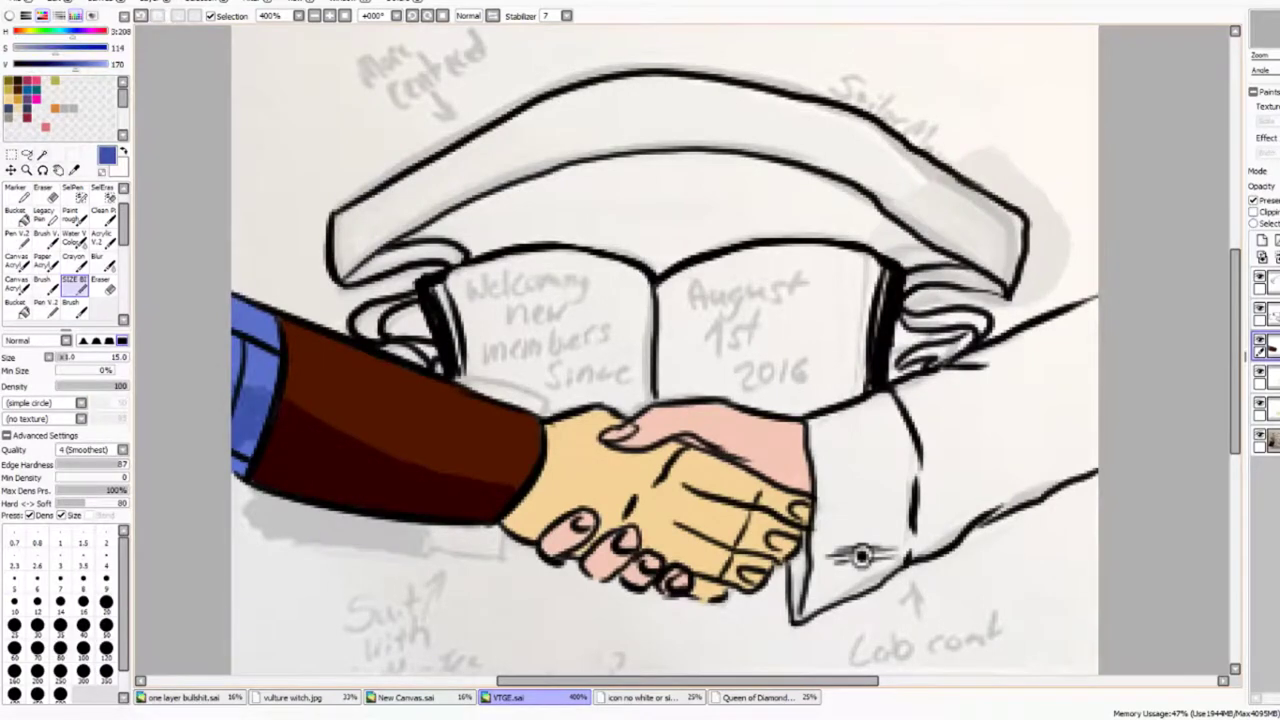
pyautogui.click(70, 65)
pyautogui.click(60, 560)
pyautogui.moveTo(240, 342); pyautogui.dragTo(236, 458)
# Step: Shade the pink hand's thumb, lower edge and fingertips with a deeper pink on its own layer
pyautogui.rightClick(740, 432)
pyautogui.click(1272, 378)
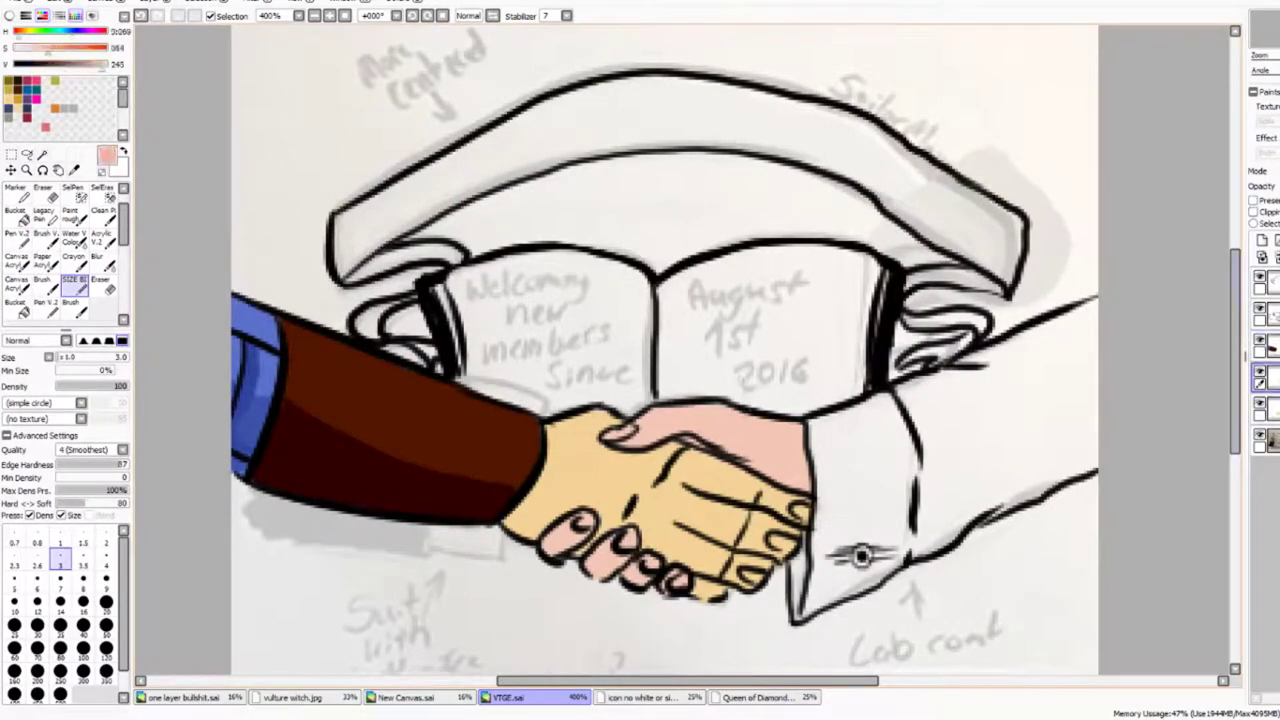
pyautogui.click(37, 605)
pyautogui.moveTo(632, 441); pyautogui.dragTo(668, 430)
pyautogui.moveTo(726, 444); pyautogui.dragTo(806, 484)
pyautogui.moveTo(583, 535); pyautogui.dragTo(557, 553)
# Step: Shade the tan hand's wrist, palm and fingers on its layer with a deeper tan at size 9
pyautogui.keyDown('alt'); pyautogui.click(860, 555); pyautogui.keyUp('alt')
pyautogui.press('[')
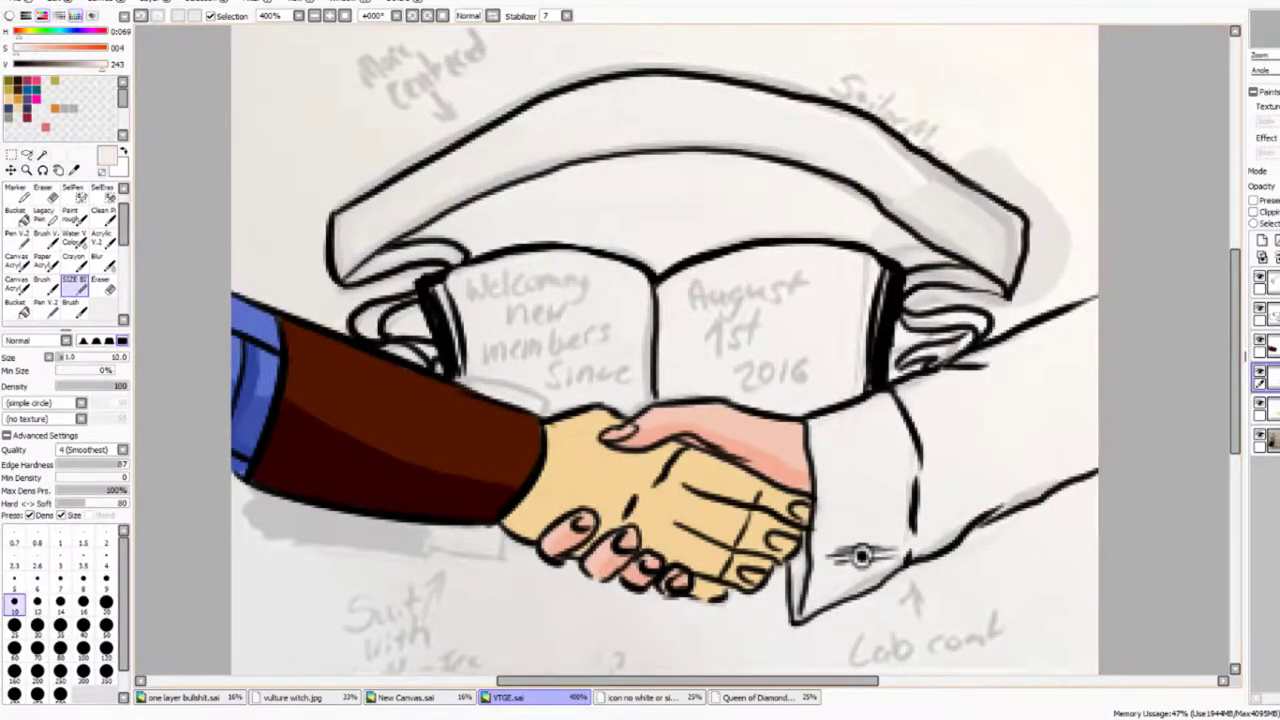
pyautogui.click(1272, 408)
pyautogui.rightClick(640, 465)
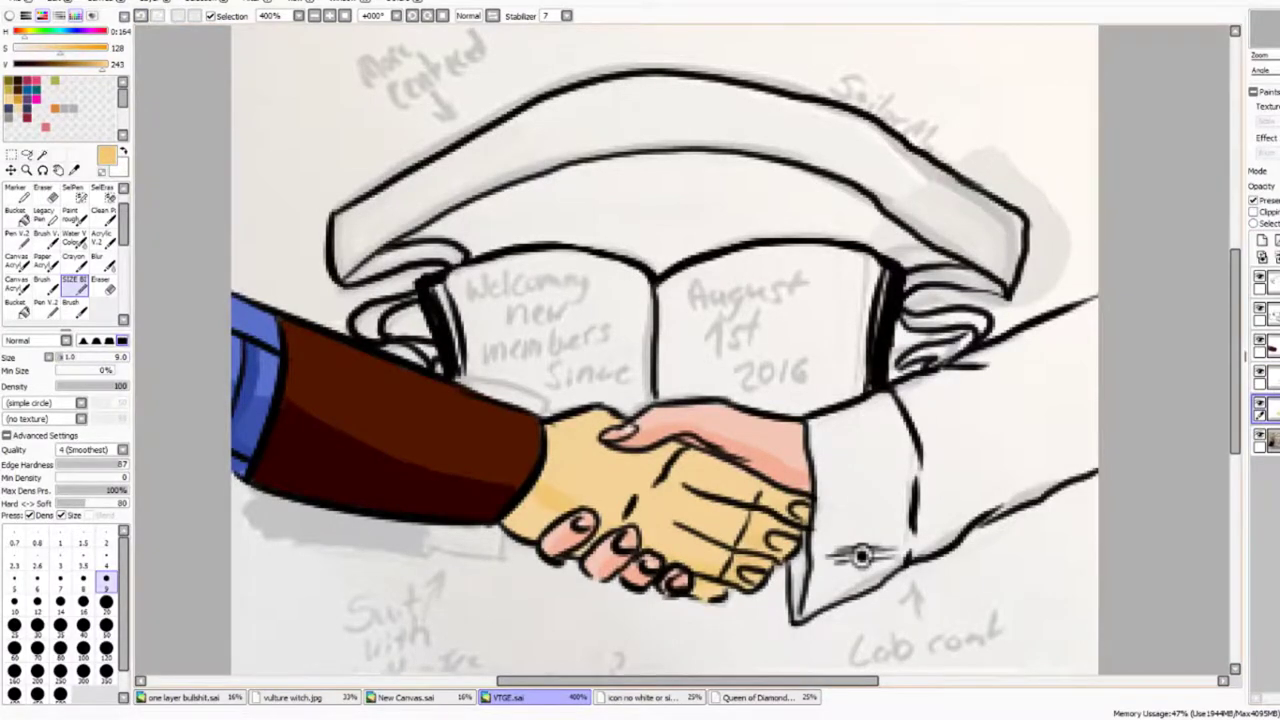
pyautogui.moveTo(789, 539); pyautogui.dragTo(772, 556)
pyautogui.moveTo(642, 528); pyautogui.dragTo(700, 558)
pyautogui.moveTo(697, 585); pyautogui.dragTo(722, 599)
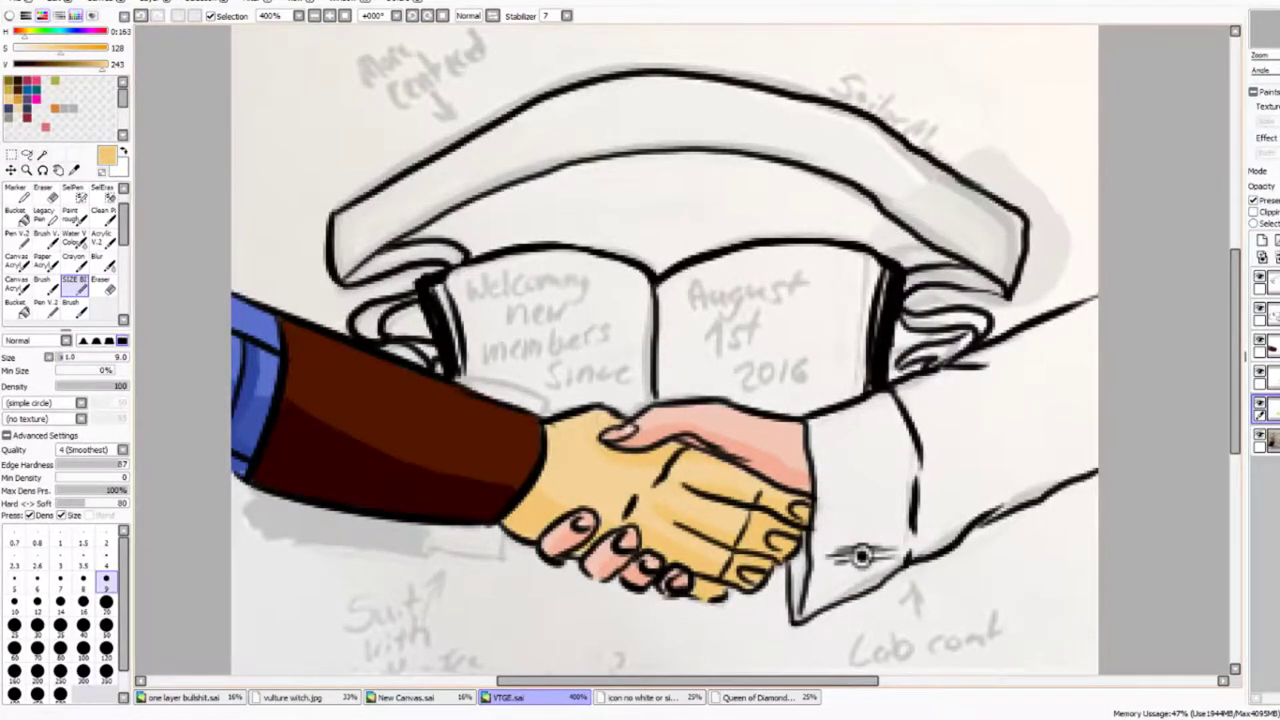
# Step: Add a new layer and fill the lab coat sleeve and cuff with light grey at saturation 0 and value 224
pyautogui.click(1262, 241)
pyautogui.moveTo(60, 49); pyautogui.dragTo(14, 49)
pyautogui.moveTo(102, 65); pyautogui.dragTo(95, 65)
pyautogui.moveTo(812, 422)
pyautogui.mouseDown()
pyautogui.moveTo(1060, 322)
pyautogui.moveTo(800, 615)
pyautogui.moveTo(812, 428)
pyautogui.mouseUp()
pyautogui.click(18, 216)
pyautogui.click(955, 440)
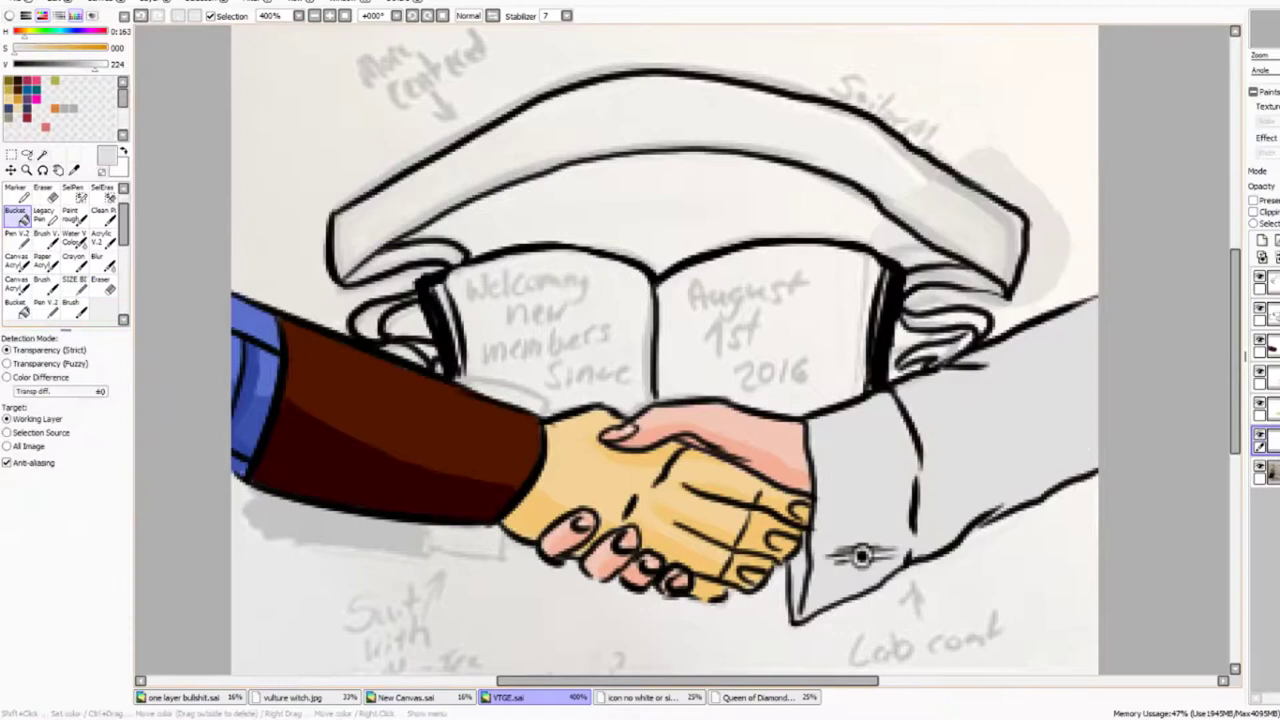
# Step: Shade the lab coat sleeve and cuff with pale blue at saturation 34 and value 224, and colour the cufflink yellow
pyautogui.click(71, 33)
pyautogui.click(27, 49)
pyautogui.click(74, 308)
pyautogui.click(1254, 201)
pyautogui.click(75, 286)
pyautogui.moveTo(802, 606); pyautogui.dragTo(908, 566)
pyautogui.moveTo(1000, 508); pyautogui.dragTo(1096, 462)
pyautogui.moveTo(902, 392); pyautogui.dragTo(922, 515)
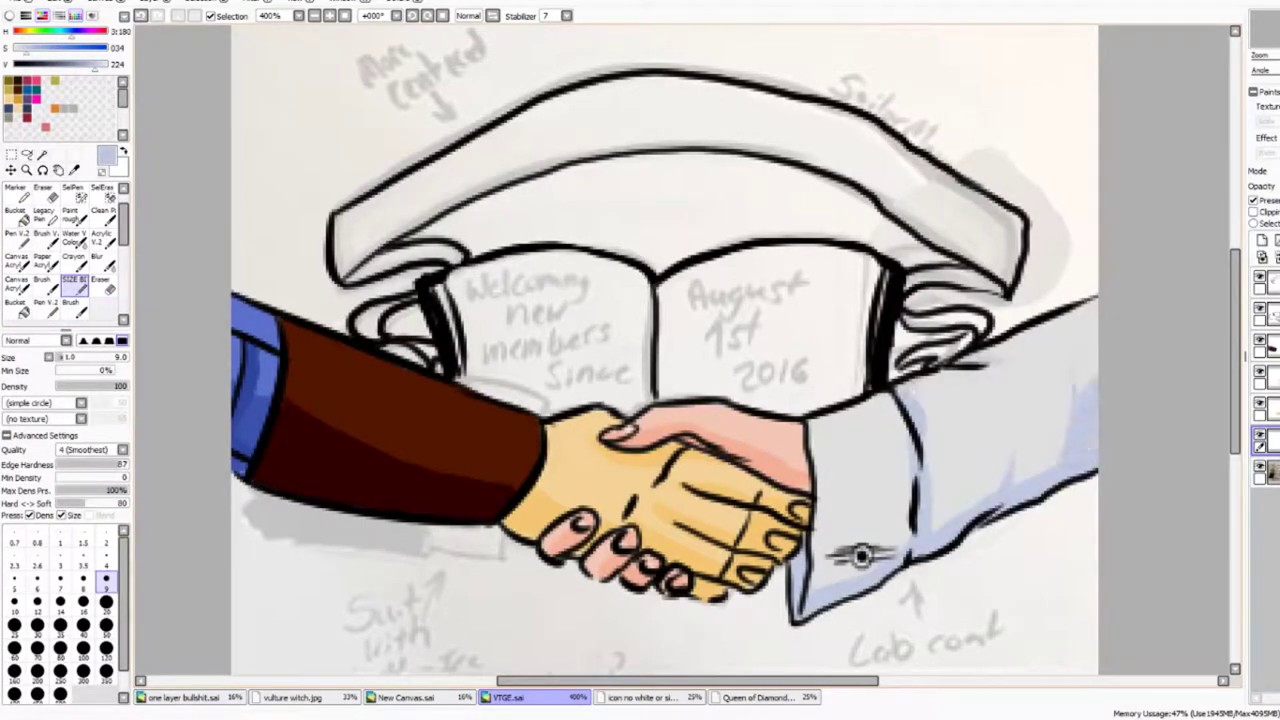
pyautogui.moveTo(1084, 362); pyautogui.dragTo(1075, 394)
pyautogui.moveTo(906, 526); pyautogui.dragTo(820, 586)
pyautogui.rightClick(665, 500)
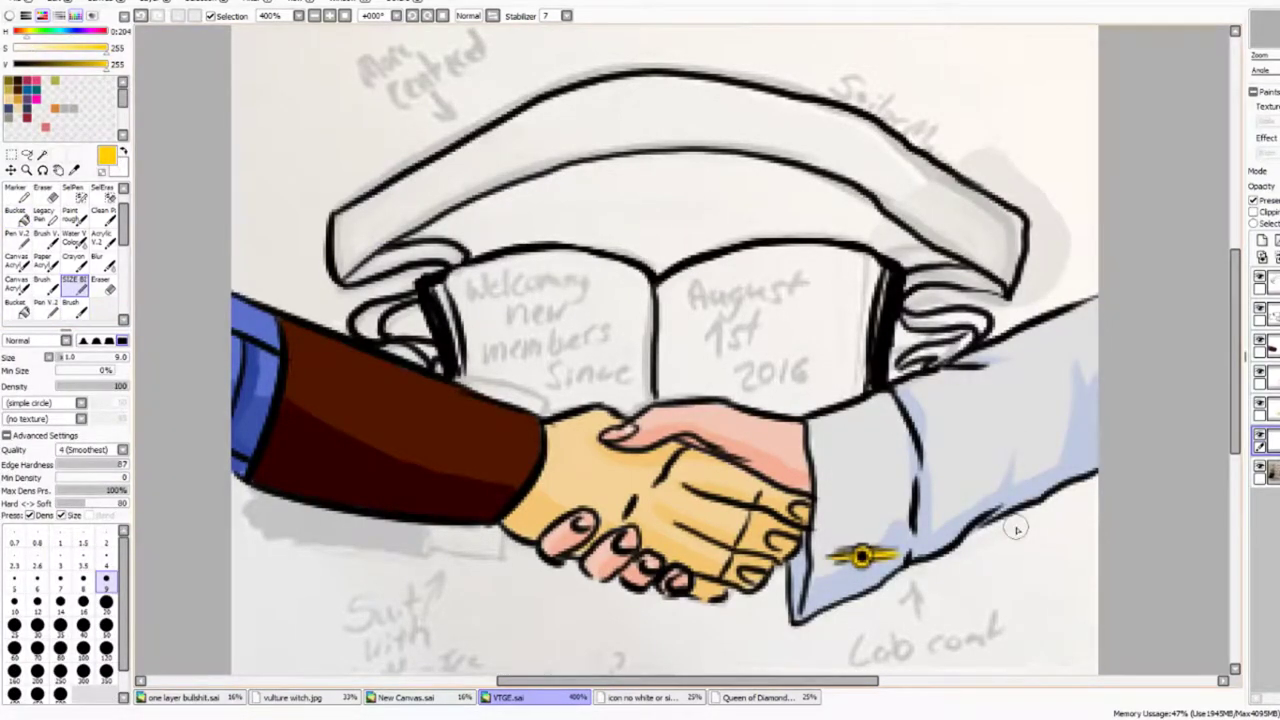
# Step: Add a layer above the sketch and fill the open book's pages with pale cream
pyautogui.moveTo(106, 49); pyautogui.dragTo(28, 49)
pyautogui.click(102, 65)
pyautogui.click(1273, 472)
pyautogui.click(1262, 241)
pyautogui.moveTo(455, 283)
pyautogui.mouseDown()
pyautogui.moveTo(645, 392)
pyautogui.moveTo(610, 310)
pyautogui.moveTo(868, 262)
pyautogui.mouseUp()
pyautogui.moveTo(868, 262); pyautogui.dragTo(765, 405)
pyautogui.click(16, 217)
pyautogui.click(737, 378)
# Step: Paint the ribbon curls and the banner's inner edges with a deeper cream at saturation 62 and value 243
pyautogui.click(36, 49)
pyautogui.click(75, 286)
pyautogui.moveTo(385, 304); pyautogui.dragTo(358, 326)
pyautogui.moveTo(460, 252); pyautogui.dragTo(446, 262)
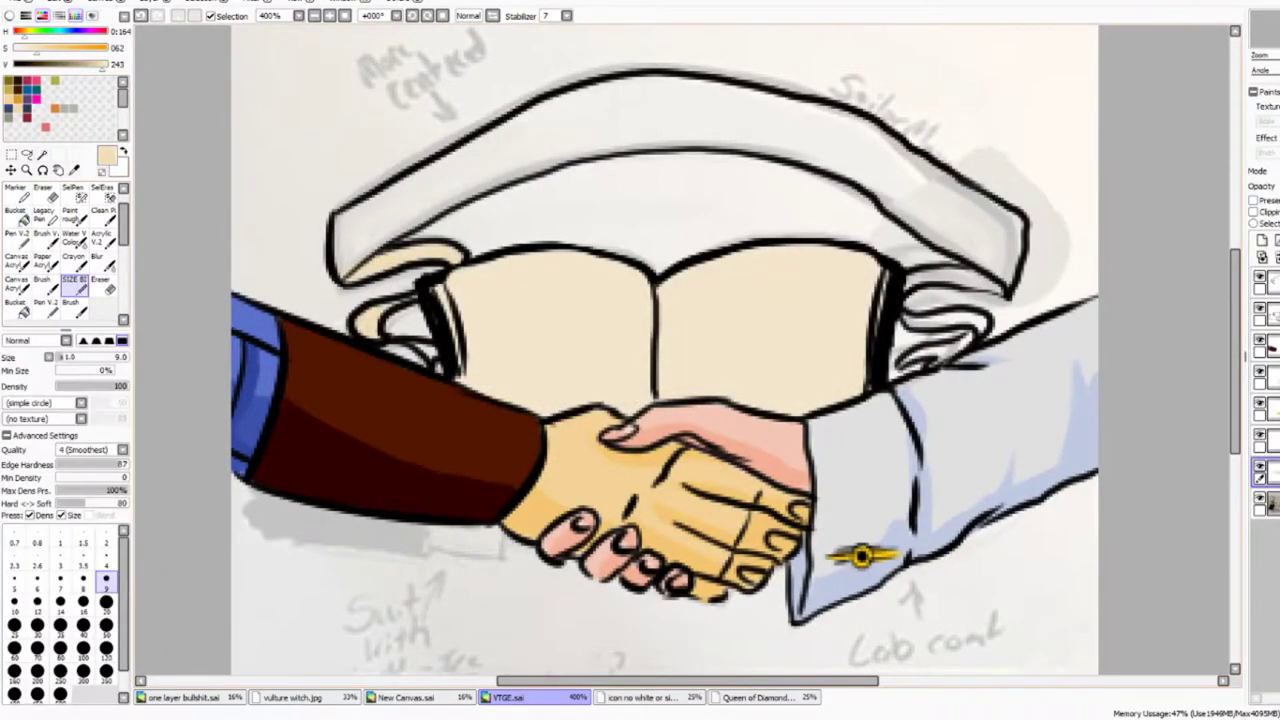
pyautogui.moveTo(340, 242); pyautogui.dragTo(343, 274)
pyautogui.moveTo(372, 248)
pyautogui.mouseDown()
pyautogui.moveTo(555, 163)
pyautogui.moveTo(880, 196)
pyautogui.mouseUp()
pyautogui.moveTo(880, 196); pyautogui.dragTo(998, 286)
pyautogui.moveTo(1014, 238); pyautogui.dragTo(1006, 284)
pyautogui.moveTo(908, 282); pyautogui.dragTo(984, 284)
pyautogui.moveTo(352, 214)
pyautogui.mouseDown()
pyautogui.moveTo(640, 84)
pyautogui.moveTo(900, 148)
pyautogui.mouseUp()
pyautogui.moveTo(900, 148); pyautogui.dragTo(1016, 220)
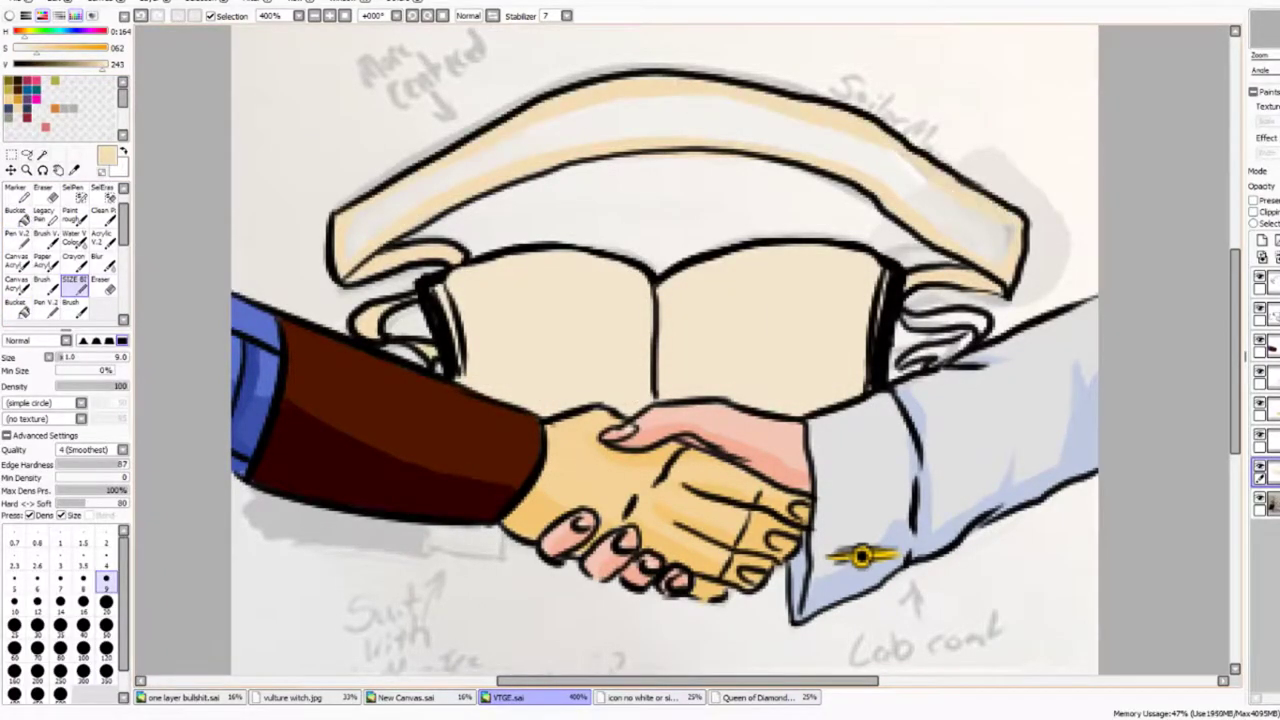
# Step: Fill the banner's interior with the same deeper cream and tidy the ribbon edges with the Eraser
pyautogui.click(103, 286)
pyautogui.click(75, 286)
pyautogui.click(16, 217)
pyautogui.click(660, 118)
pyautogui.click(75, 286)
pyautogui.click(103, 286)
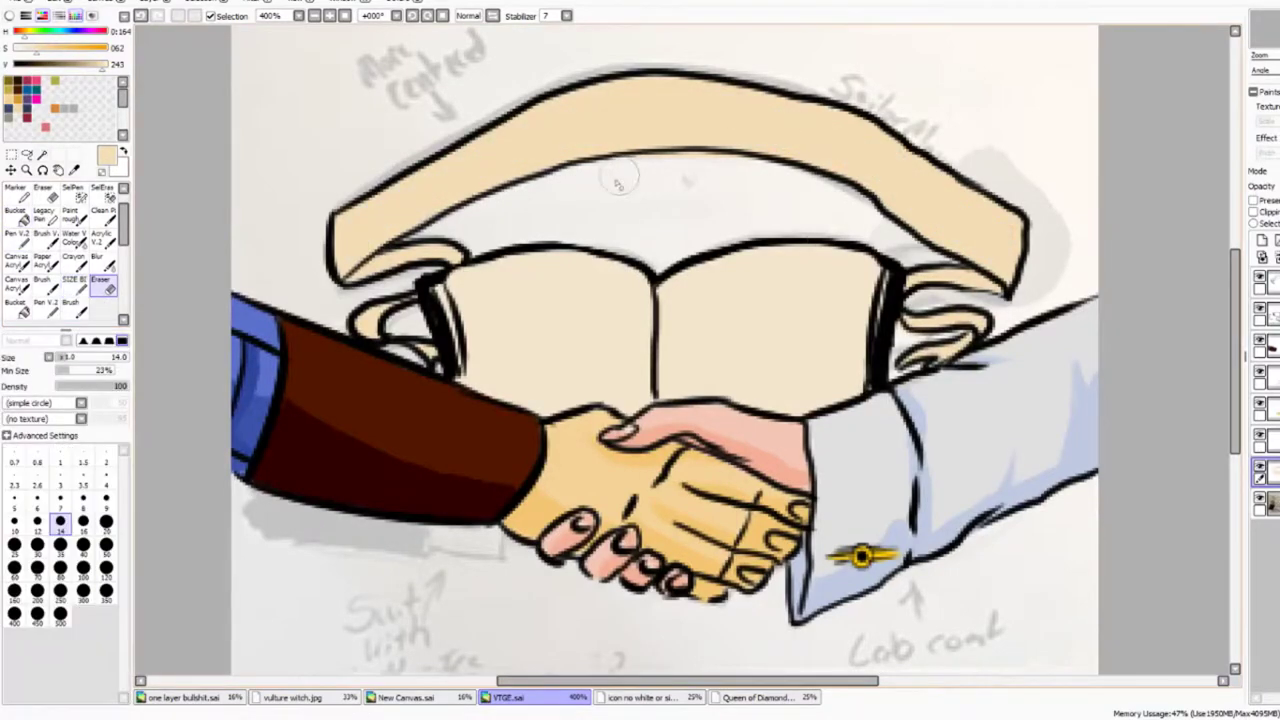
# Step: Move the book pages onto their own layer and recolour the banner yellow at hue 228 and saturation 110
pyautogui.click(75, 286)
pyautogui.click(1254, 201)
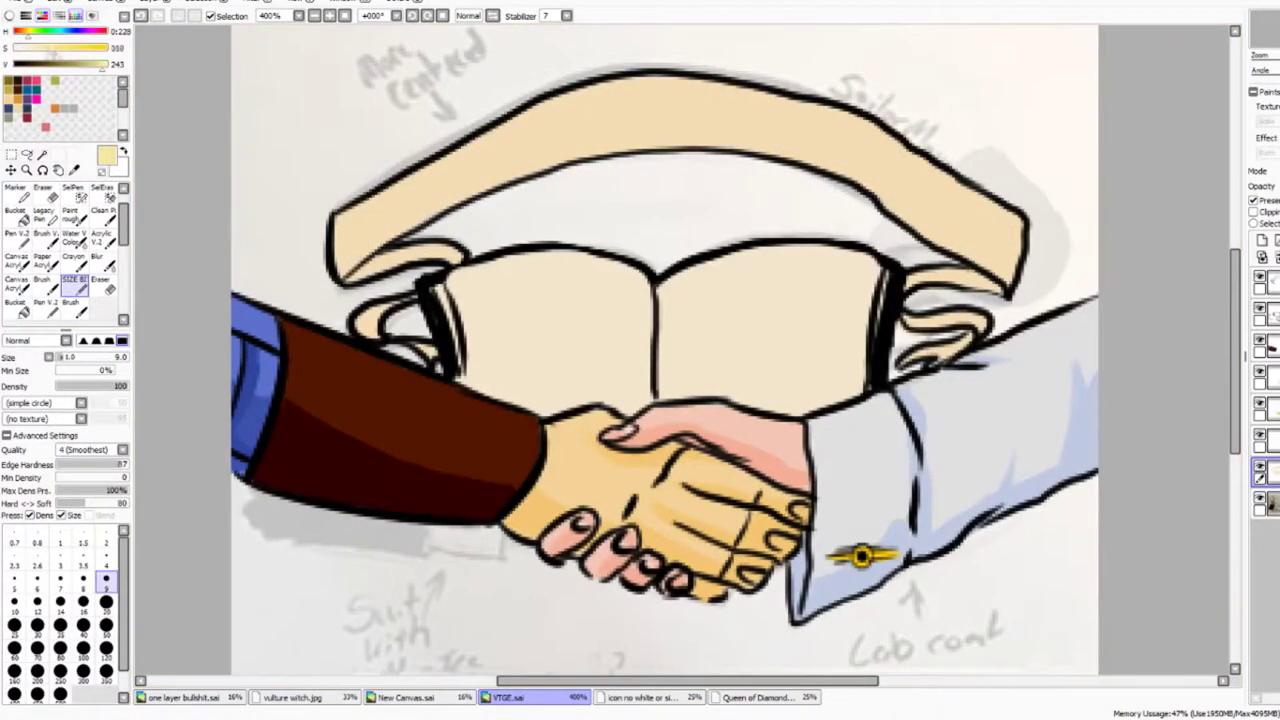
pyautogui.click(27, 154)
pyautogui.moveTo(455, 262)
pyautogui.mouseDown()
pyautogui.moveTo(890, 260)
pyautogui.moveTo(460, 375)
pyautogui.mouseUp()
pyautogui.hotkey('ctrl', 'x')
pyautogui.hotkey('ctrl', 'v')
pyautogui.click(1270, 504)
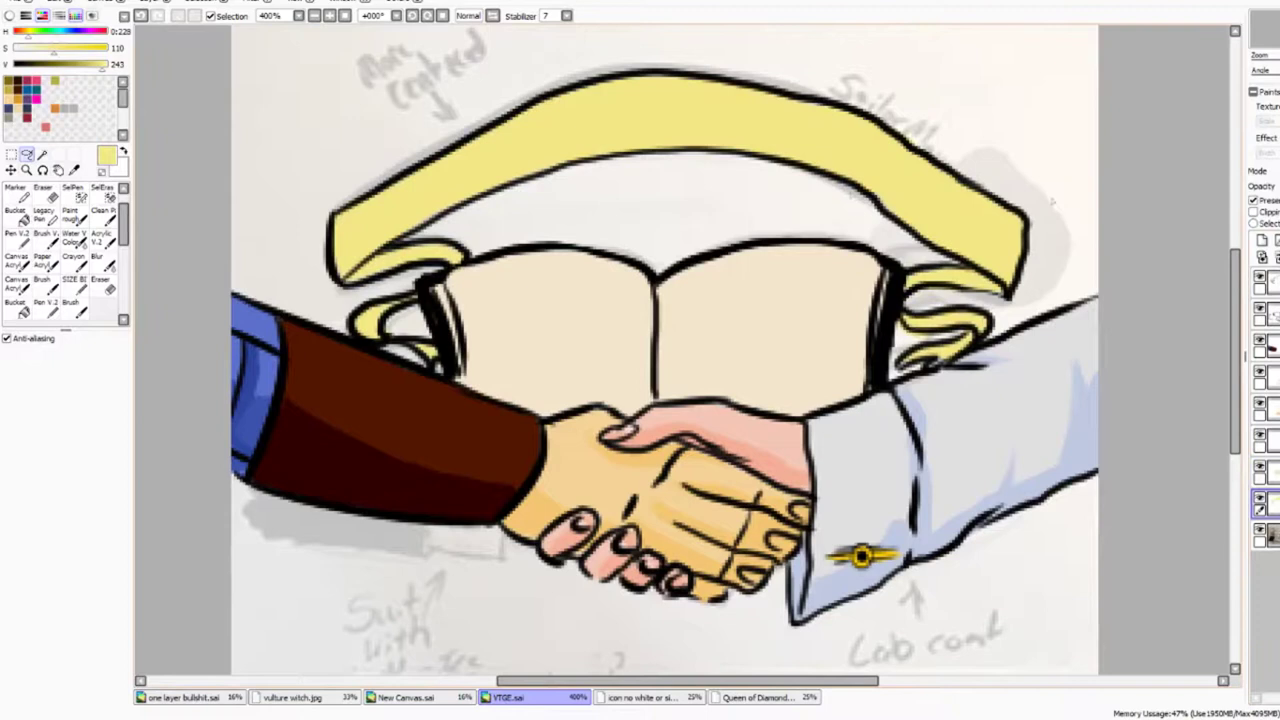
# Step: Shade the ribbon curls and both banner ends with orange-yellow at hue 180 and saturation 168
pyautogui.moveTo(28, 32); pyautogui.dragTo(25, 32)
pyautogui.moveTo(54, 49); pyautogui.dragTo(74, 49)
pyautogui.click(75, 286)
pyautogui.moveTo(378, 308); pyautogui.dragTo(364, 334)
pyautogui.moveTo(338, 222); pyautogui.dragTo(372, 268)
pyautogui.moveTo(1016, 236)
pyautogui.mouseDown()
pyautogui.moveTo(1000, 282)
pyautogui.moveTo(936, 240)
pyautogui.mouseUp()
pyautogui.moveTo(906, 318); pyautogui.dragTo(984, 326)
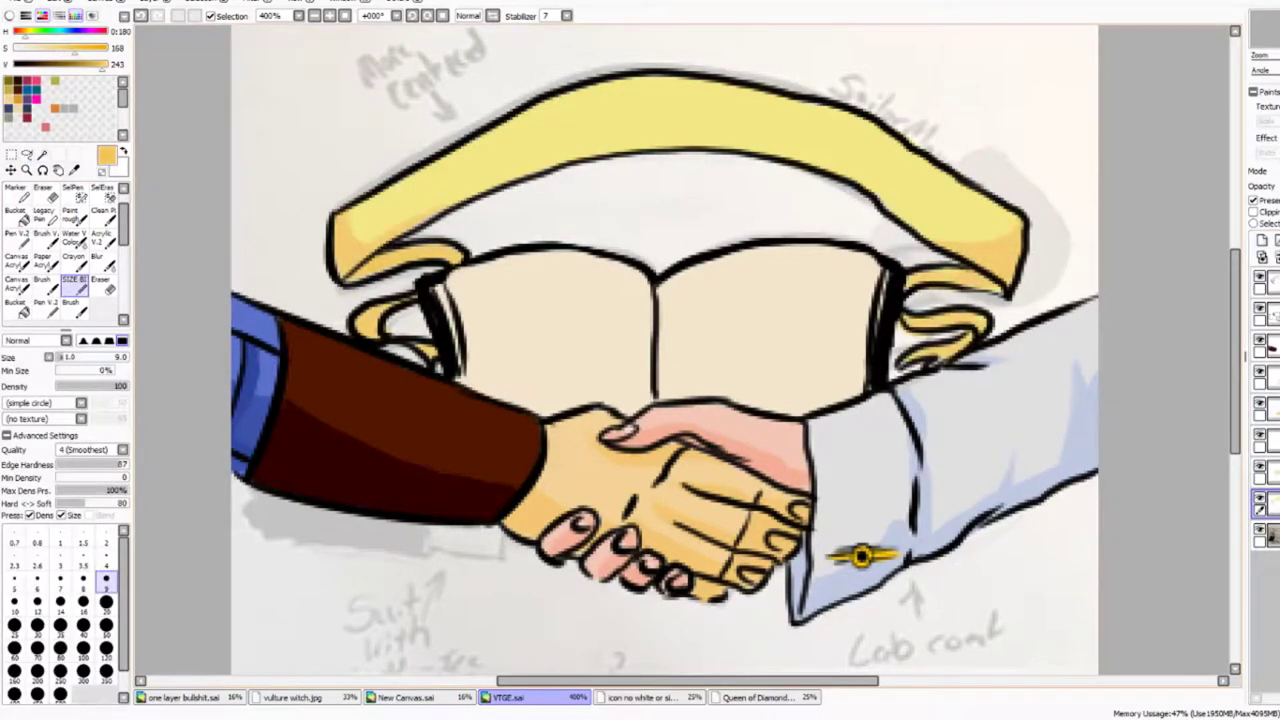
# Step: Blend the shading on the banner ends and ribbon curls with colours sampled from the artwork
pyautogui.rightClick(962, 236)
pyautogui.moveTo(998, 238); pyautogui.dragTo(954, 250)
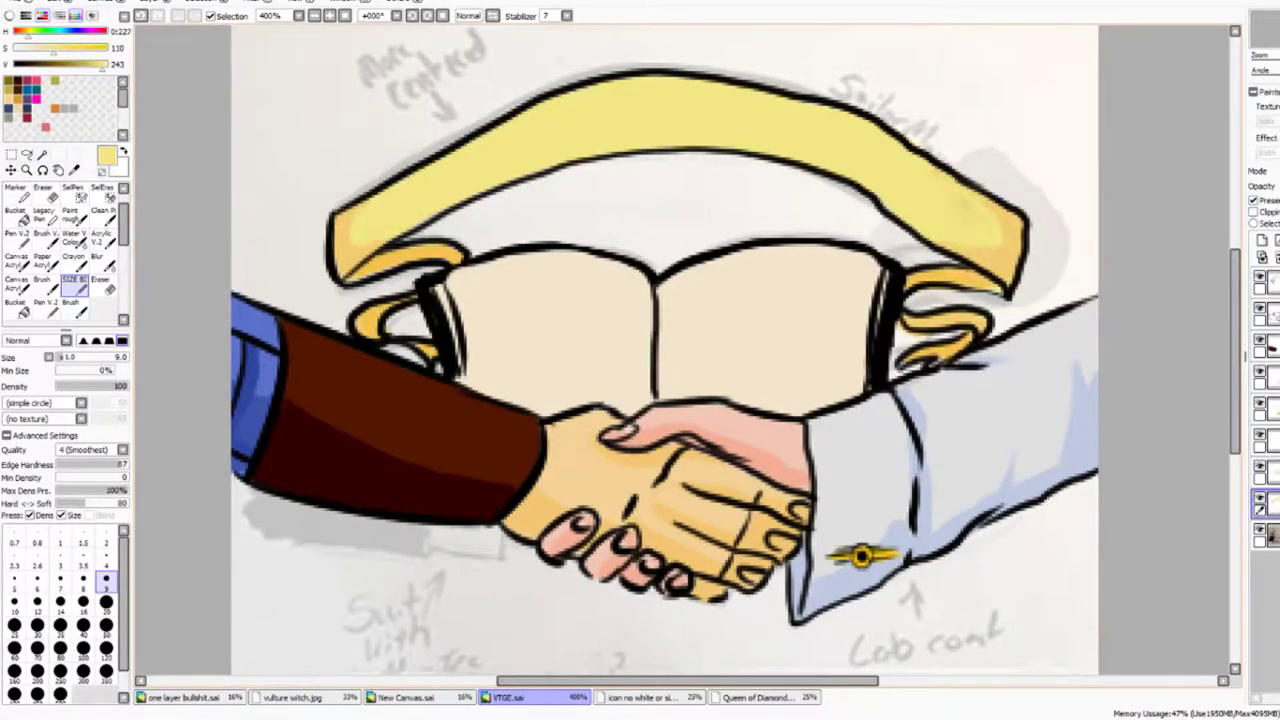
pyautogui.rightClick(394, 250)
pyautogui.moveTo(366, 272); pyautogui.dragTo(424, 252)
pyautogui.hotkey('ctrl', 'z')
pyautogui.rightClick(372, 262)
pyautogui.moveTo(364, 318); pyautogui.dragTo(356, 328)
pyautogui.press('e')
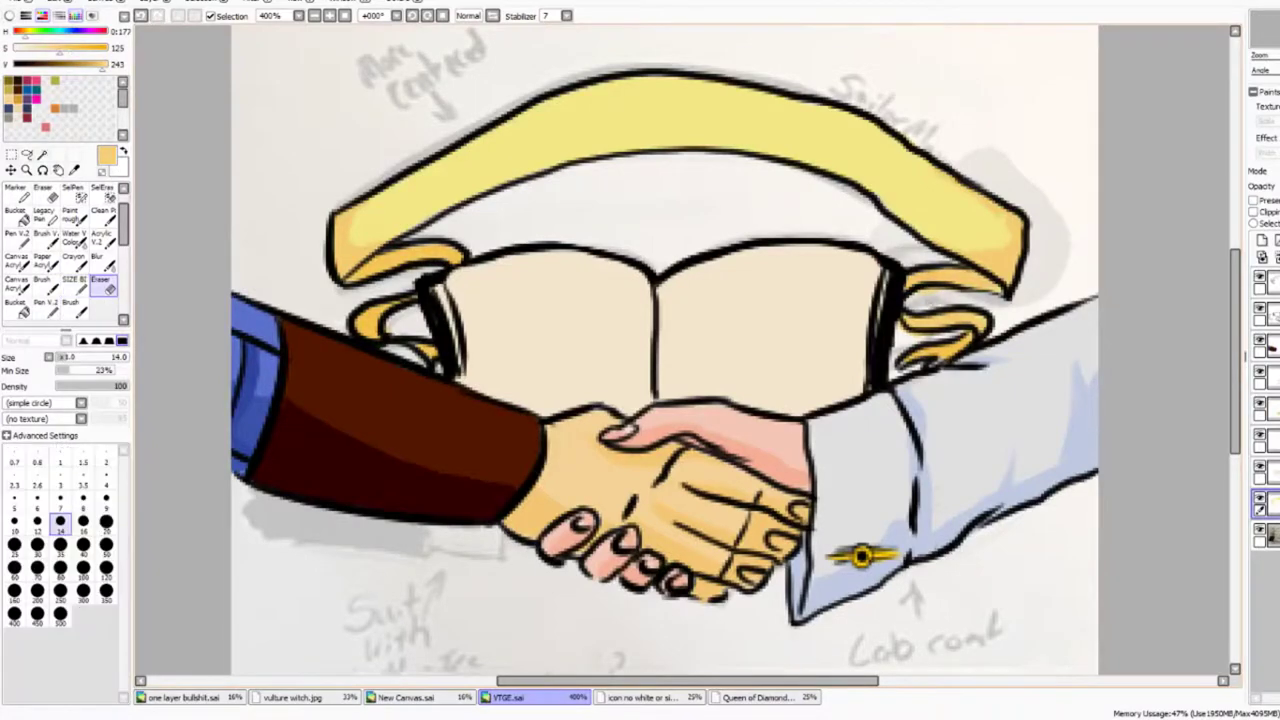
pyautogui.press('n')
pyautogui.moveTo(924, 324)
pyautogui.mouseDown()
pyautogui.moveTo(898, 336)
pyautogui.moveTo(914, 291)
pyautogui.moveTo(910, 302)
pyautogui.mouseUp()
# Step: Hide the bottom sketch layer and touch up the banner's colouring with the brush and Eraser
pyautogui.scroll(-1, 884, 382)
pyautogui.click(1260, 529)
pyautogui.press('e')
pyautogui.press('n')
pyautogui.rightClick(932, 258)
pyautogui.press('e')
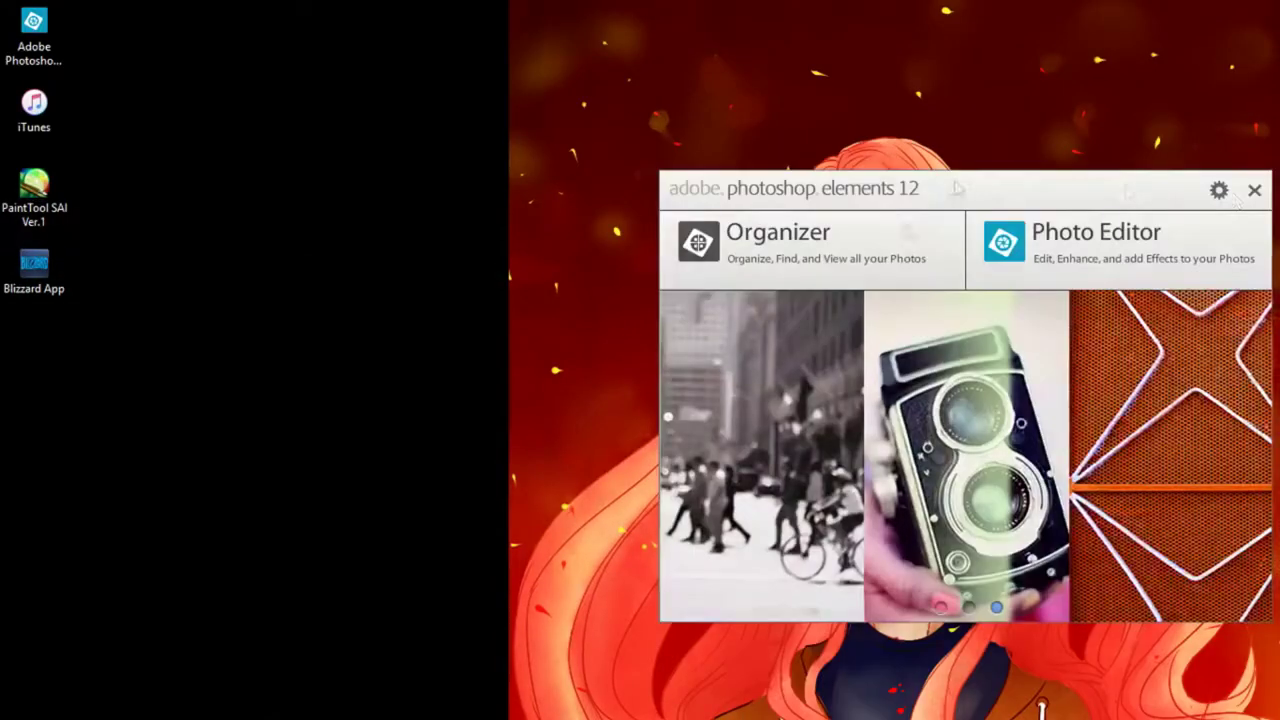
# Step: Switch to the Photoshop Elements 12 Photo Editor and open VTGE from the PSD folder, discarding any stray transform
pyautogui.click(1119, 248)
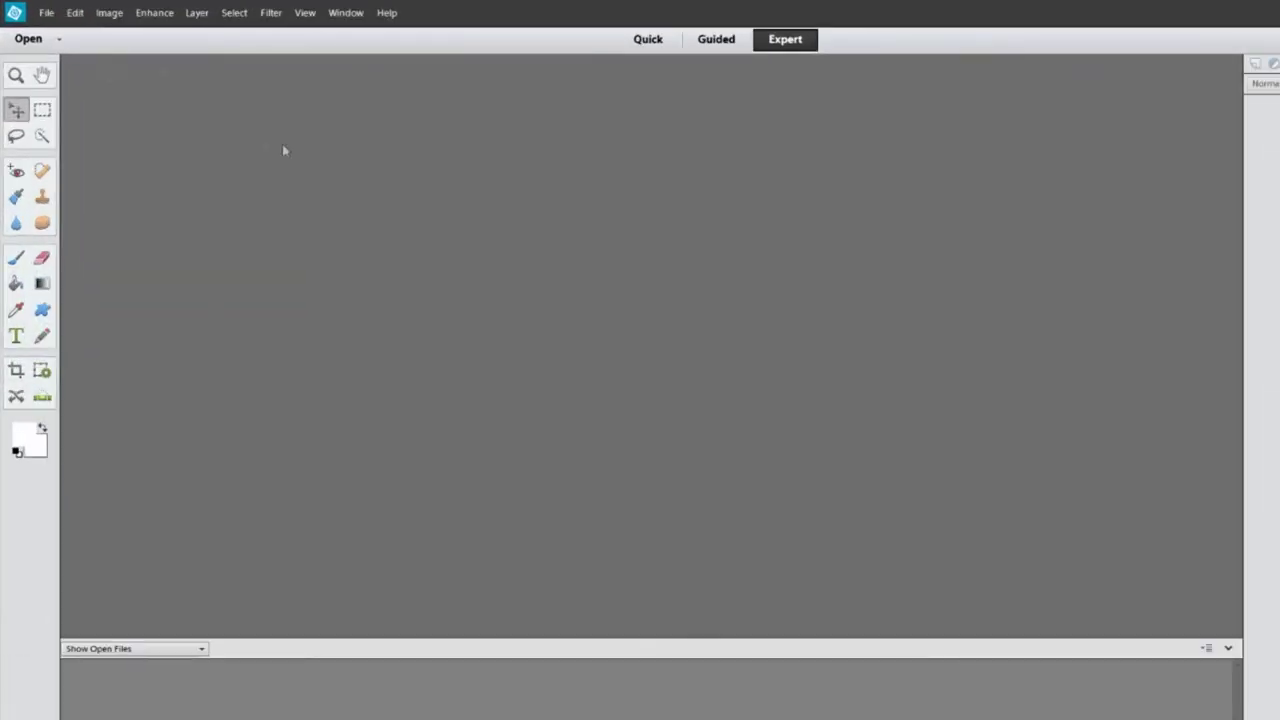
pyautogui.hotkey('ctrl', 'o')
pyautogui.click(760, 144)
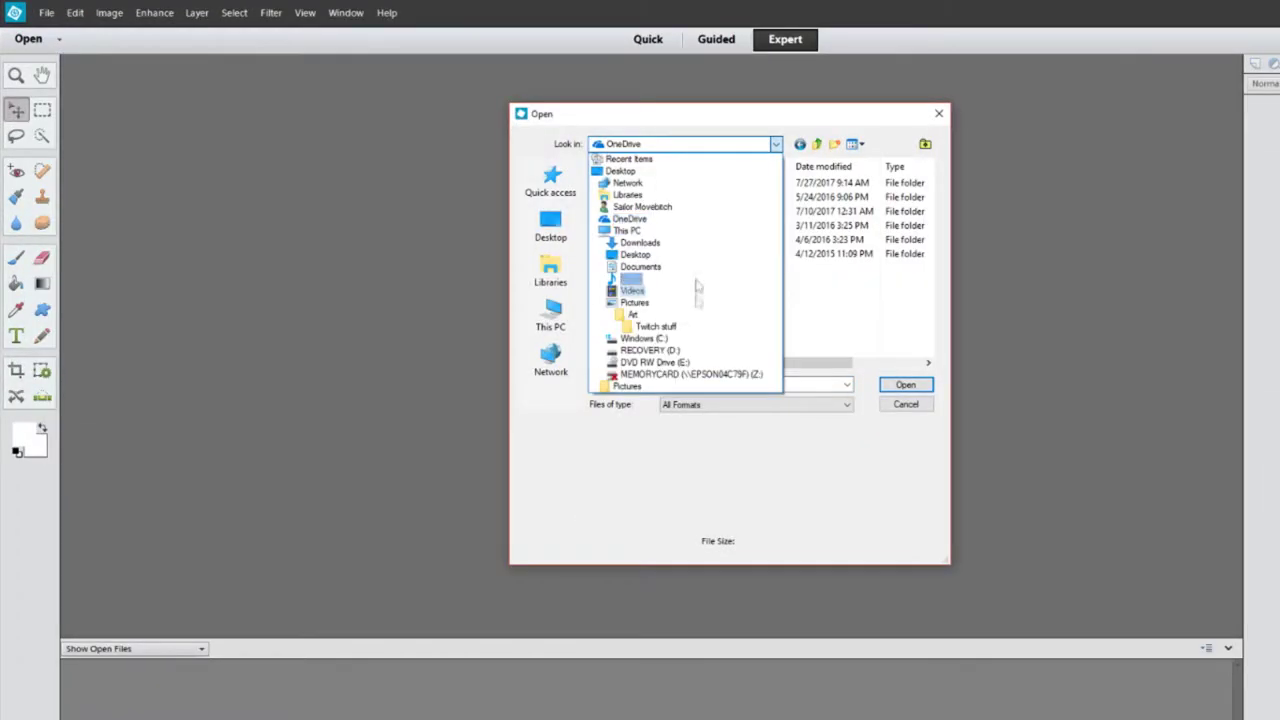
pyautogui.click(690, 292)
pyautogui.scroll(-3, 834, 257)
pyautogui.doubleClick(708, 312)
pyautogui.scroll(-10, 866, 300)
pyautogui.click(872, 313)
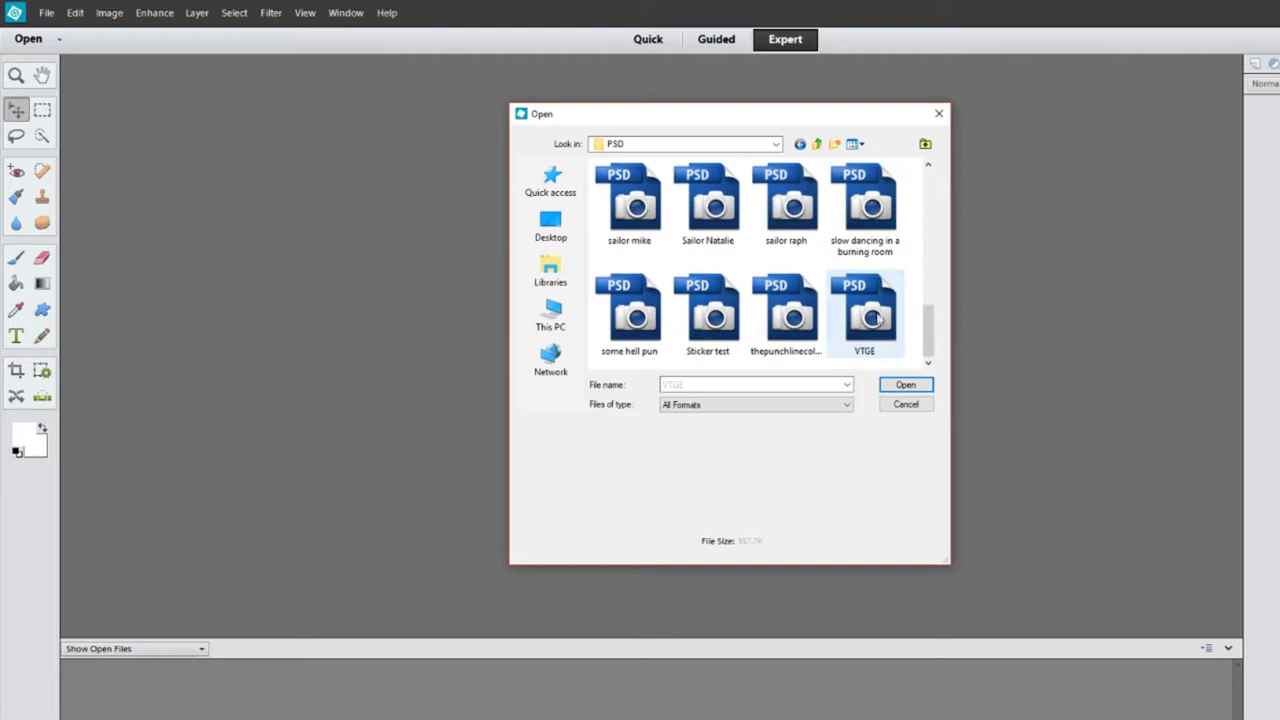
pyautogui.click(901, 382)
pyautogui.moveTo(748, 276); pyautogui.dragTo(750, 280)
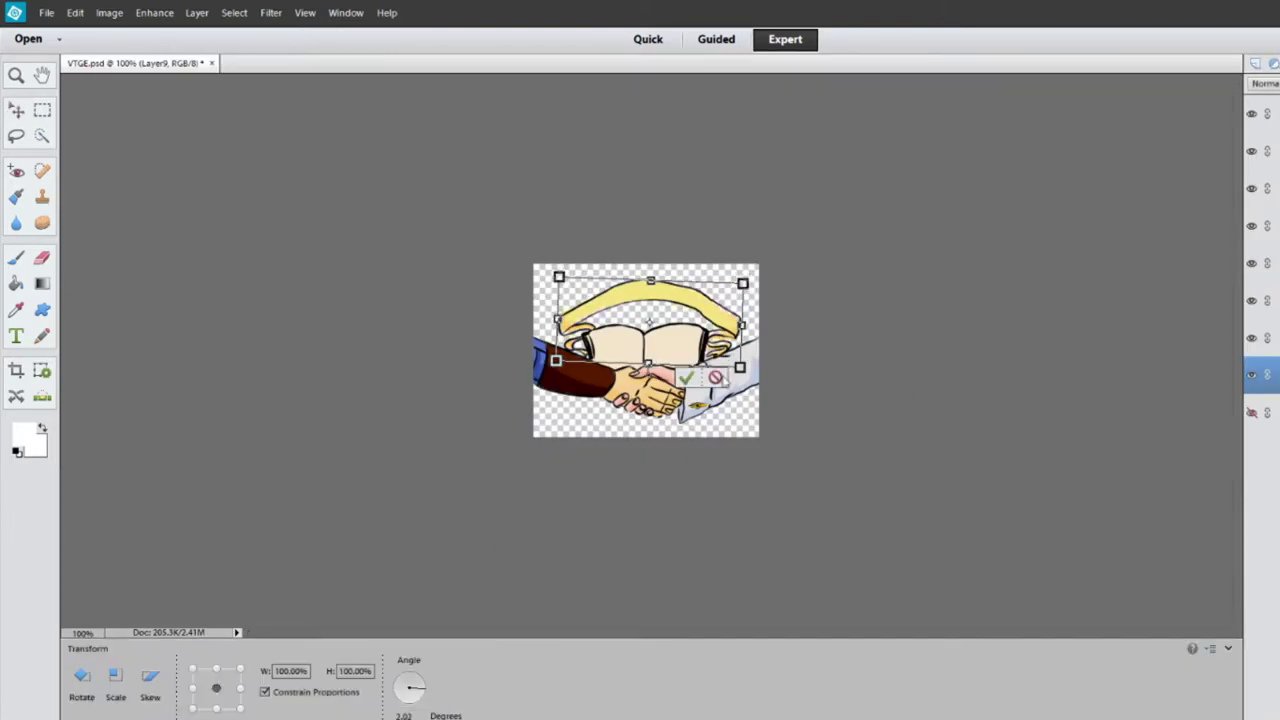
pyautogui.click(716, 376)
# Step: Duplicate Layer4 and hide the copy, working at 300% magnification
pyautogui.click(16, 75)
pyautogui.click(649, 383)
pyautogui.click(82, 680)
pyautogui.click(649, 383)
pyautogui.click(649, 383)
pyautogui.click(649, 383)
pyautogui.click(42, 135)
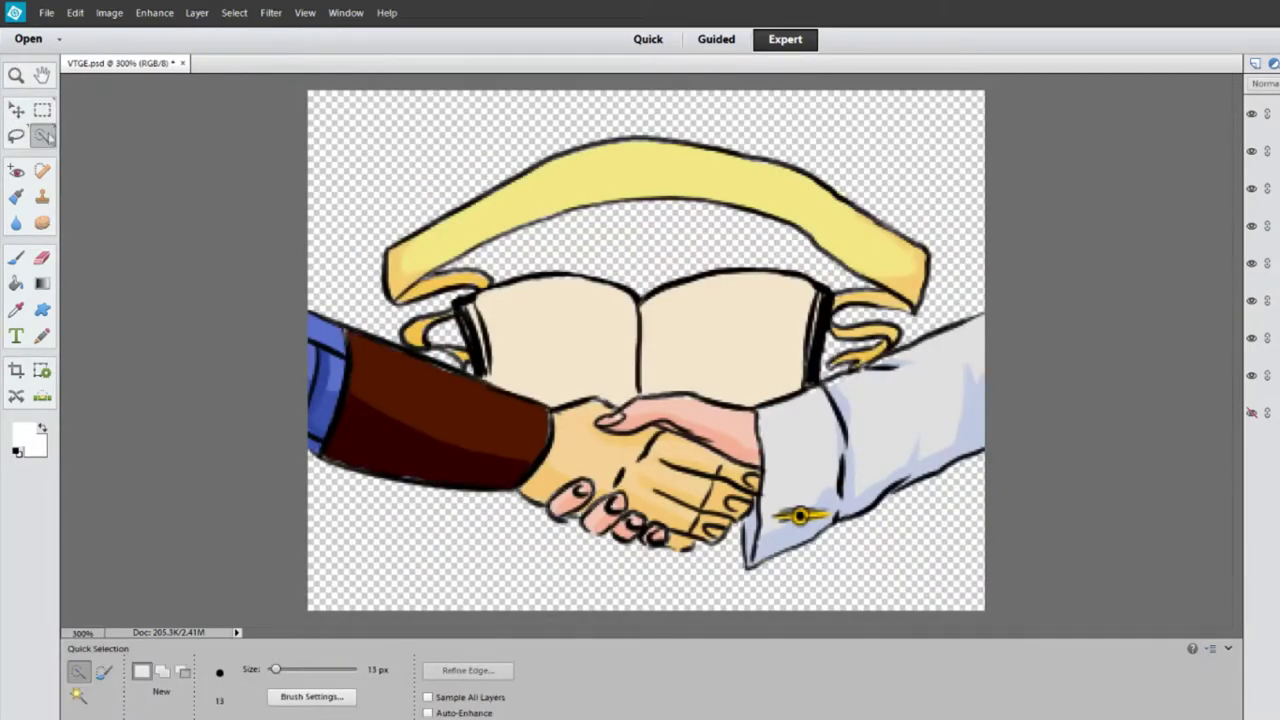
pyautogui.click(1258, 113)
pyautogui.click(1262, 338)
pyautogui.rightClick(1262, 338)
pyautogui.click(845, 250)
pyautogui.click(1252, 338)
pyautogui.click(1264, 375)
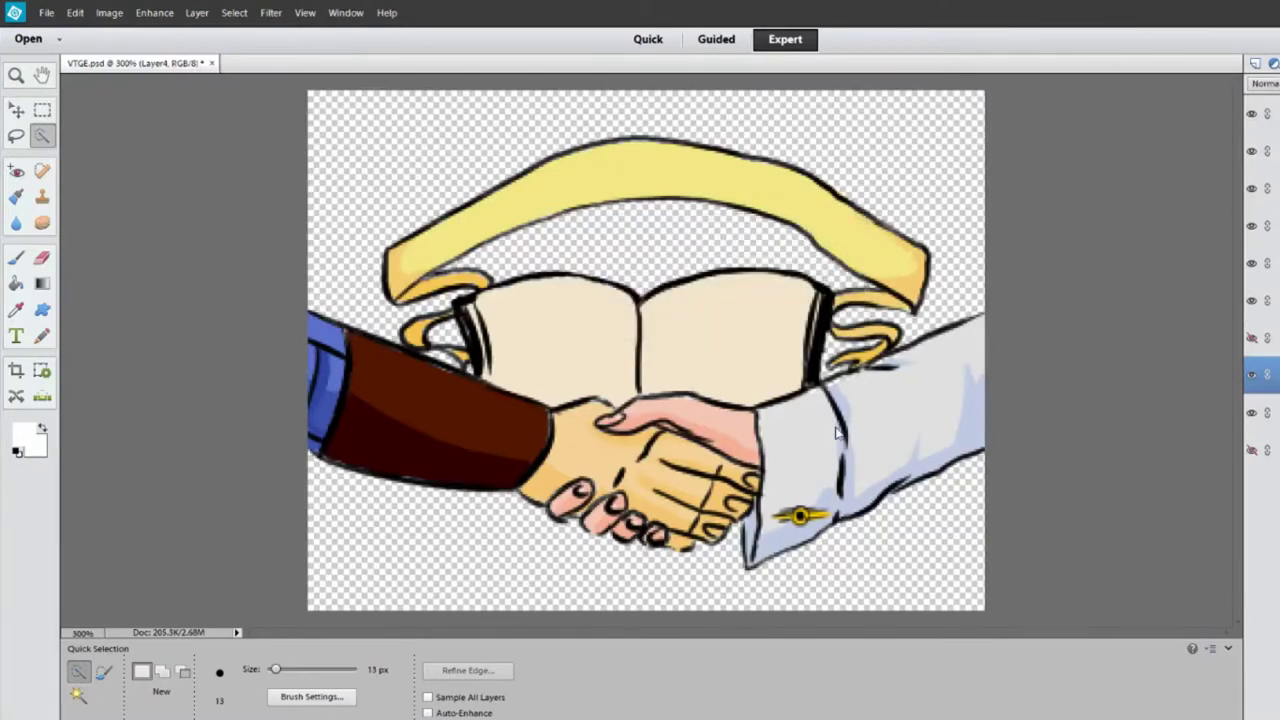
# Step: Rotate the banner slightly clockwise and apply the transformation
pyautogui.click(16, 110)
pyautogui.moveTo(277, 473); pyautogui.dragTo(273, 465)
pyautogui.press('Return')
pyautogui.click(273, 465)
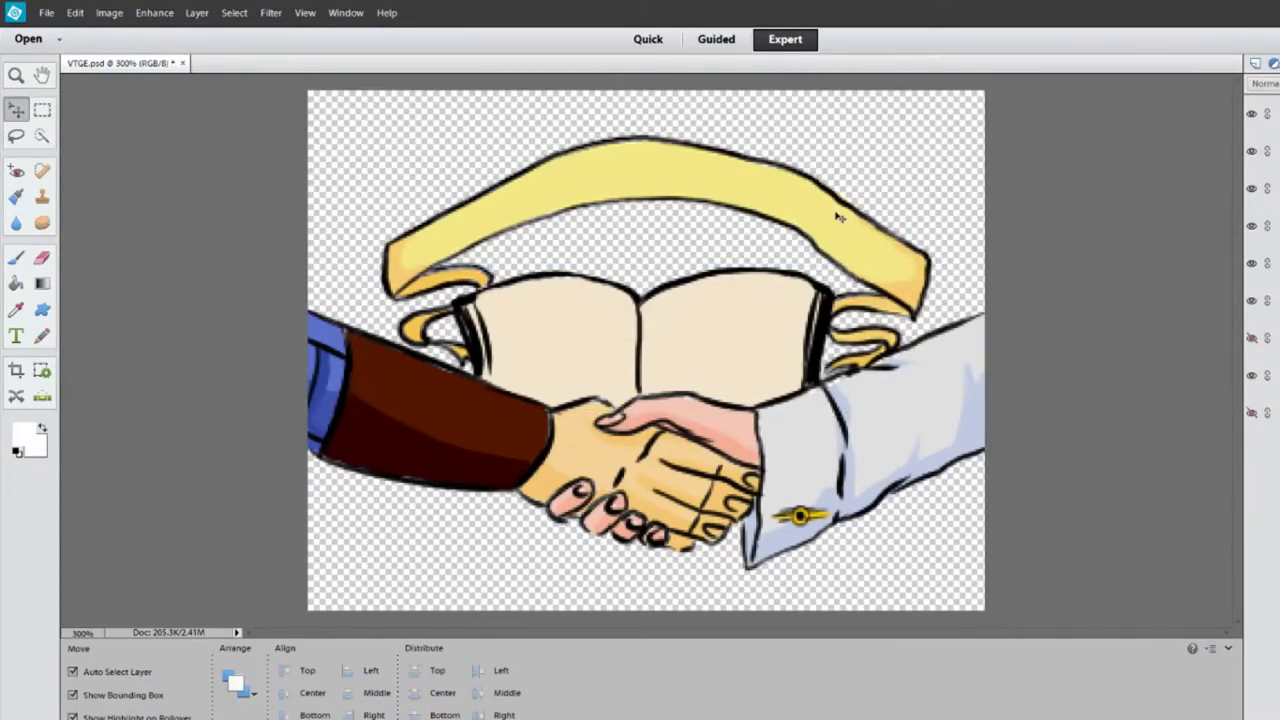
pyautogui.click(840, 217)
# Step: Try selecting the empty area around the banner with the Magic Wand at tolerance 32, and clear the selection
pyautogui.click(42, 136)
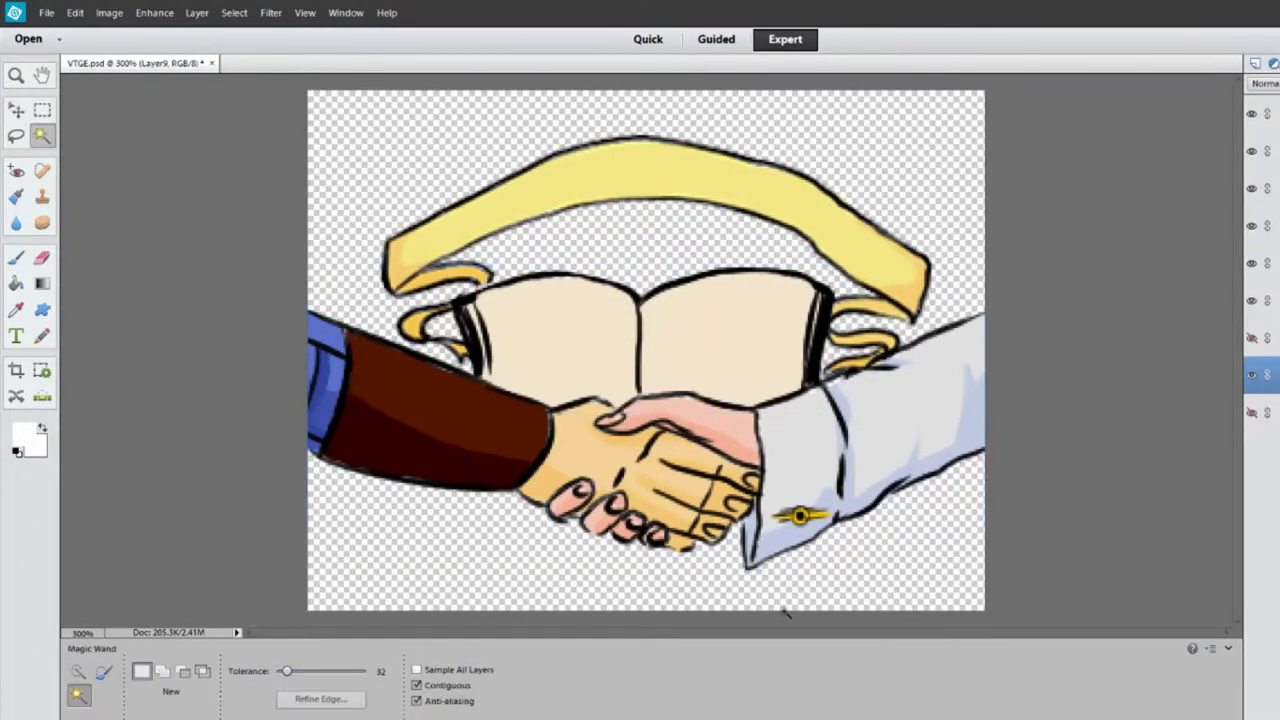
pyautogui.click(879, 97)
pyautogui.click(1264, 113)
pyautogui.hotkey('ctrl', 'z')
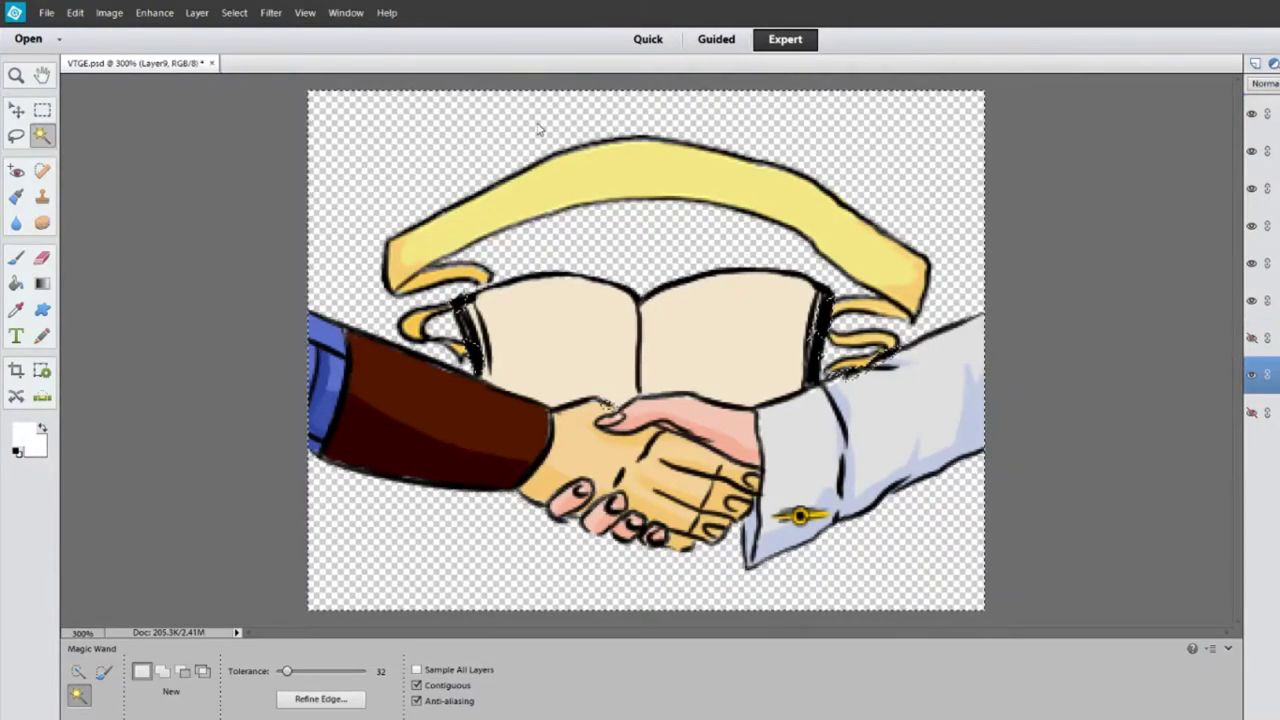
pyautogui.click(1264, 113)
pyautogui.hotkey('ctrl', 'd')
# Step: Delete the hidden bottom layer and make the topmost layer active
pyautogui.click(1264, 412)
pyautogui.press('Delete')
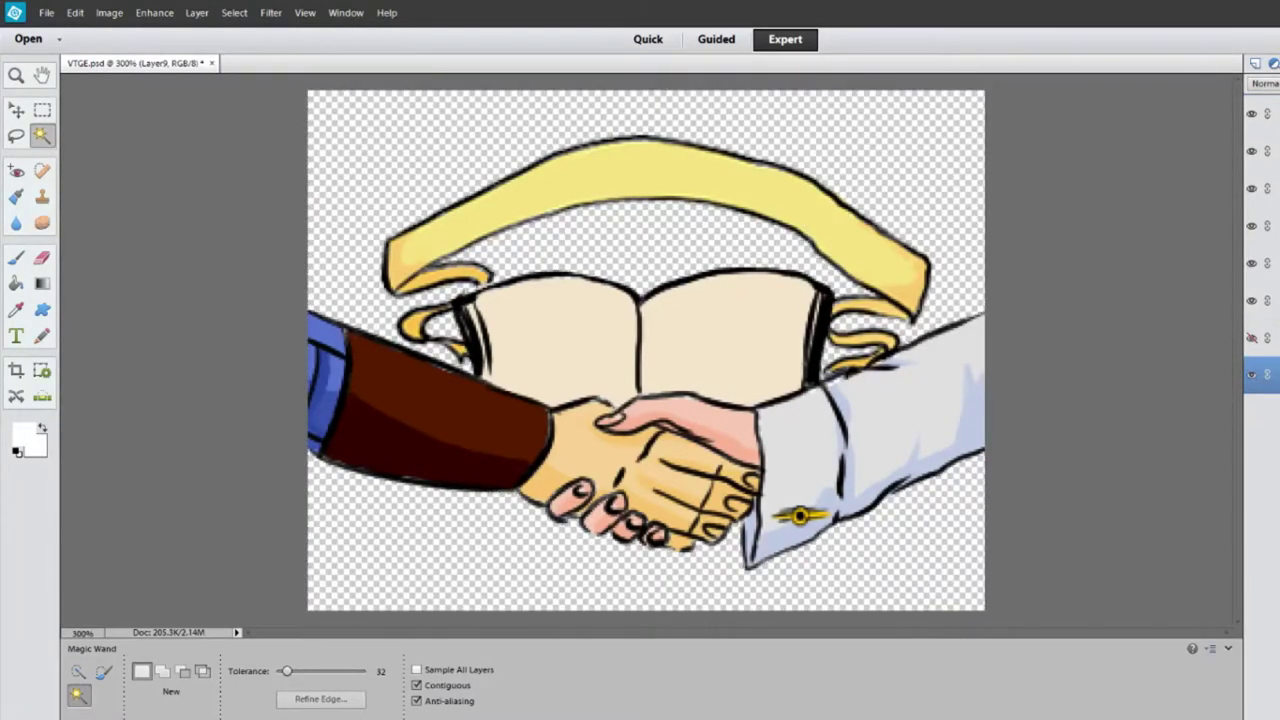
pyautogui.click(1264, 113)
# Step: Add the text "Vault-Tec Guides" across the banner in the Sailormoveb font at 24 pt
pyautogui.click(16, 336)
pyautogui.click(511, 214)
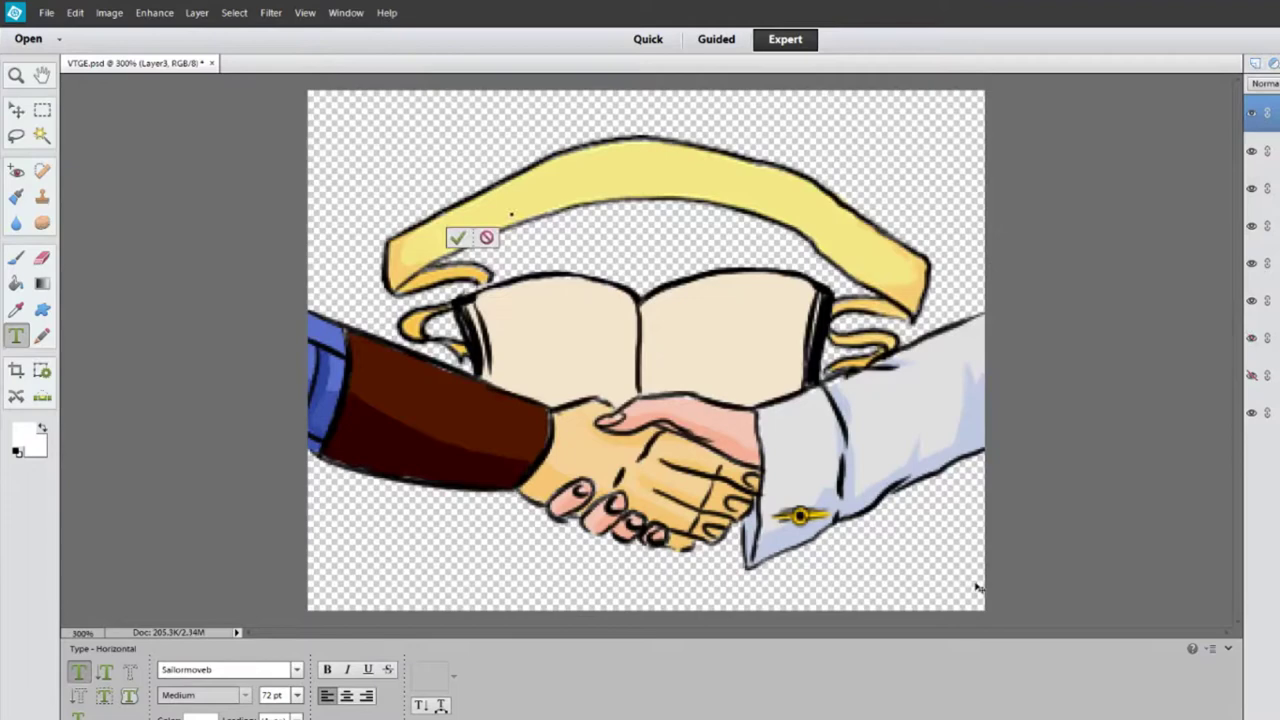
pyautogui.click(296, 695)
pyautogui.click(283, 620)
pyautogui.write('Vault-Tec Guides')
pyautogui.click(213, 717)
pyautogui.click(276, 648)
pyautogui.click(756, 229)
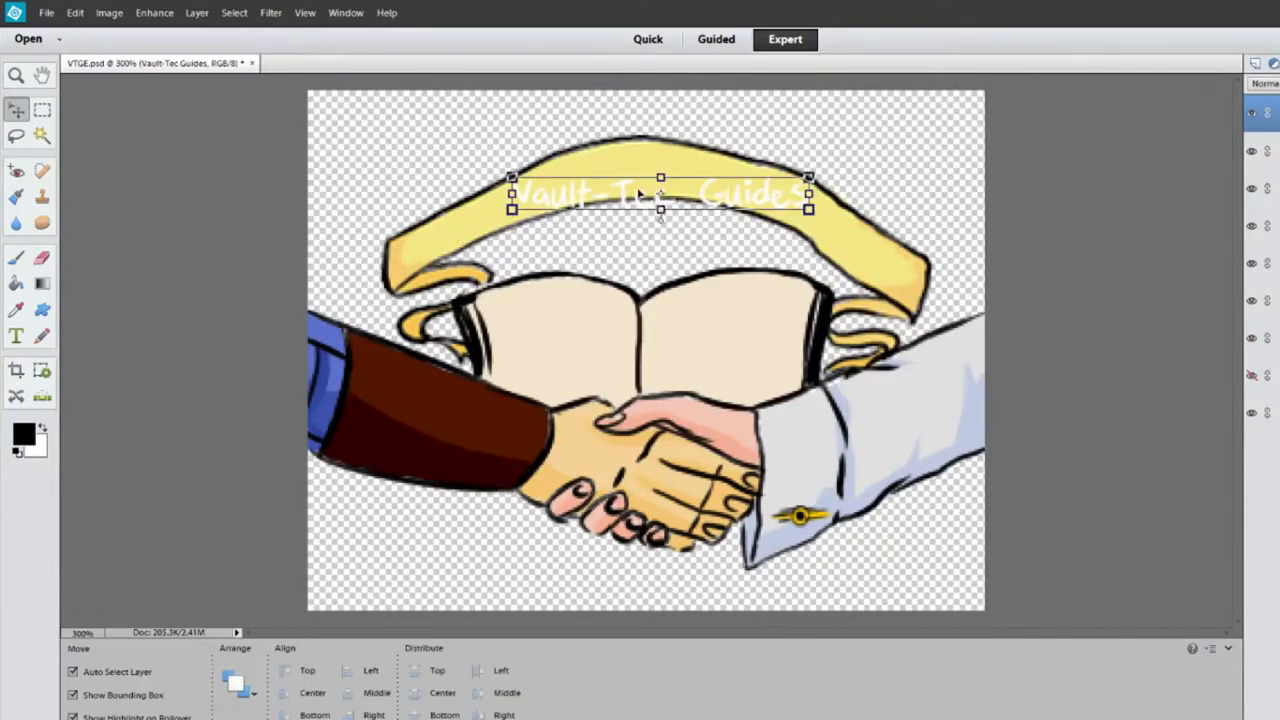
# Step: Recolour the "Vault-Tec Guides" lettering black
pyautogui.doubleClick(700, 205)
pyautogui.click(756, 229)
pyautogui.doubleClick(655, 205)
pyautogui.click(213, 717)
pyautogui.click(276, 648)
pyautogui.click(16, 110)
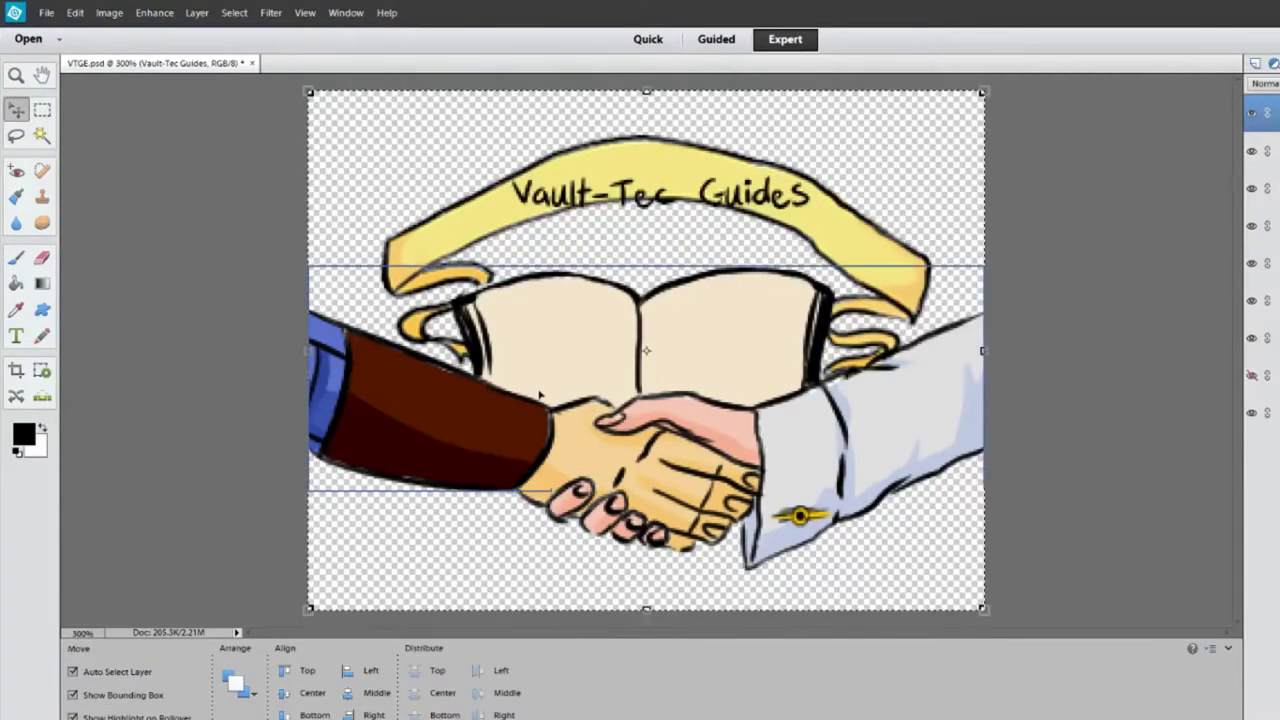
# Step: Warp the banner lettering with the horizontal Arch style, adjusting its bend and distortion to follow the banner
pyautogui.doubleClick(650, 198)
pyautogui.click(441, 706)
pyautogui.moveTo(714, 202); pyautogui.dragTo(708, 278)
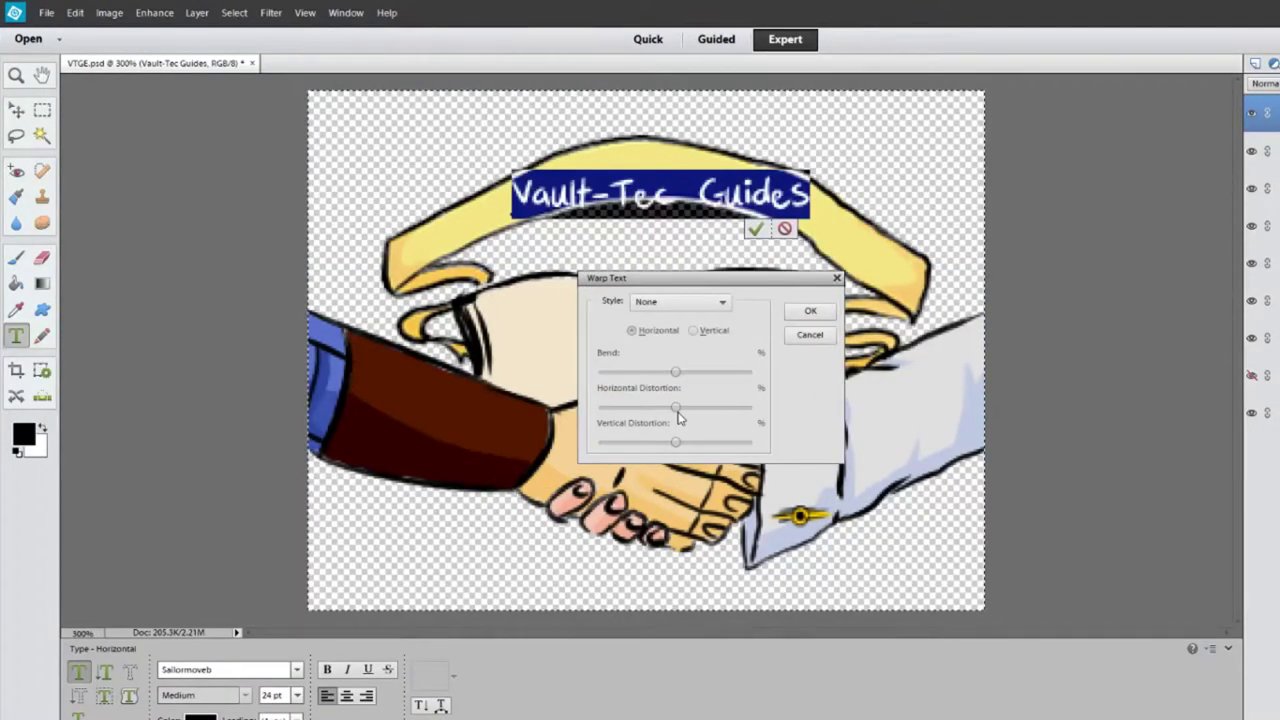
pyautogui.click(680, 301)
pyautogui.click(663, 406)
pyautogui.moveTo(714, 374); pyautogui.dragTo(685, 411)
pyautogui.moveTo(677, 446); pyautogui.dragTo(677, 446)
pyautogui.click(812, 315)
# Step: Enlarge the banner lettering to 30 pt and reposition it inside the banner
pyautogui.click(297, 695)
pyautogui.click(281, 710)
pyautogui.moveTo(581, 222); pyautogui.dragTo(549, 228)
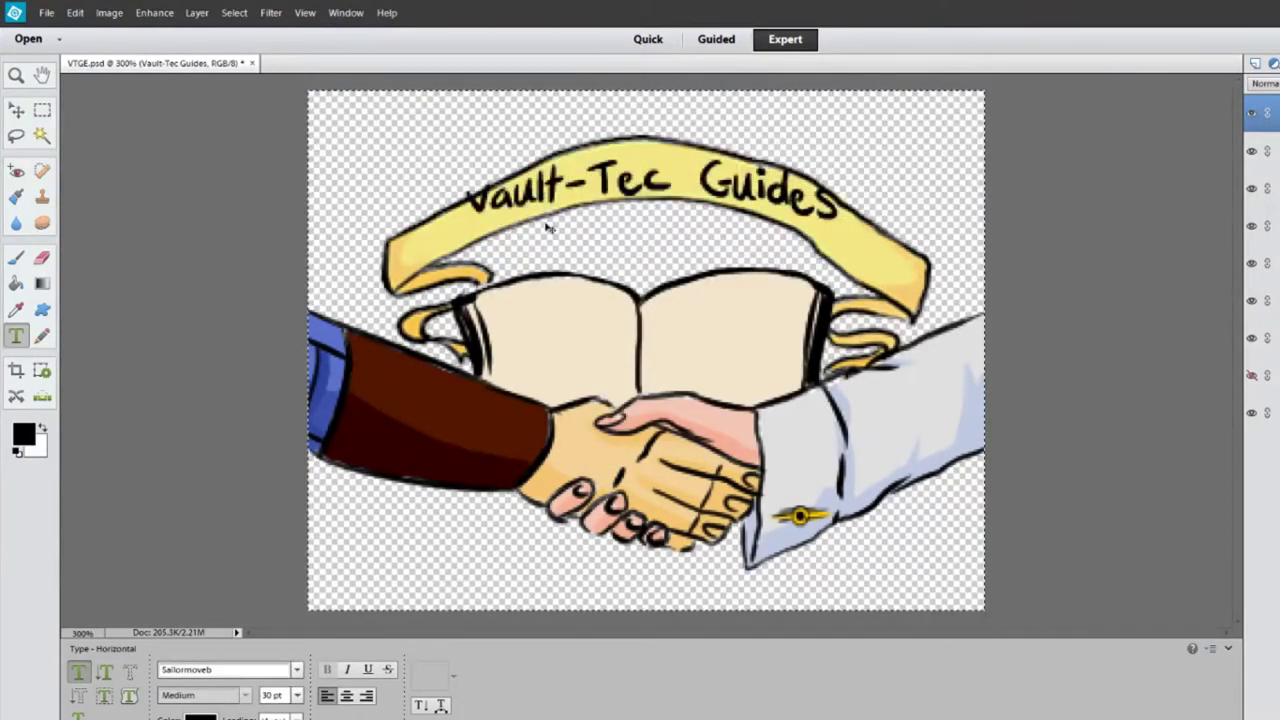
pyautogui.press('v')
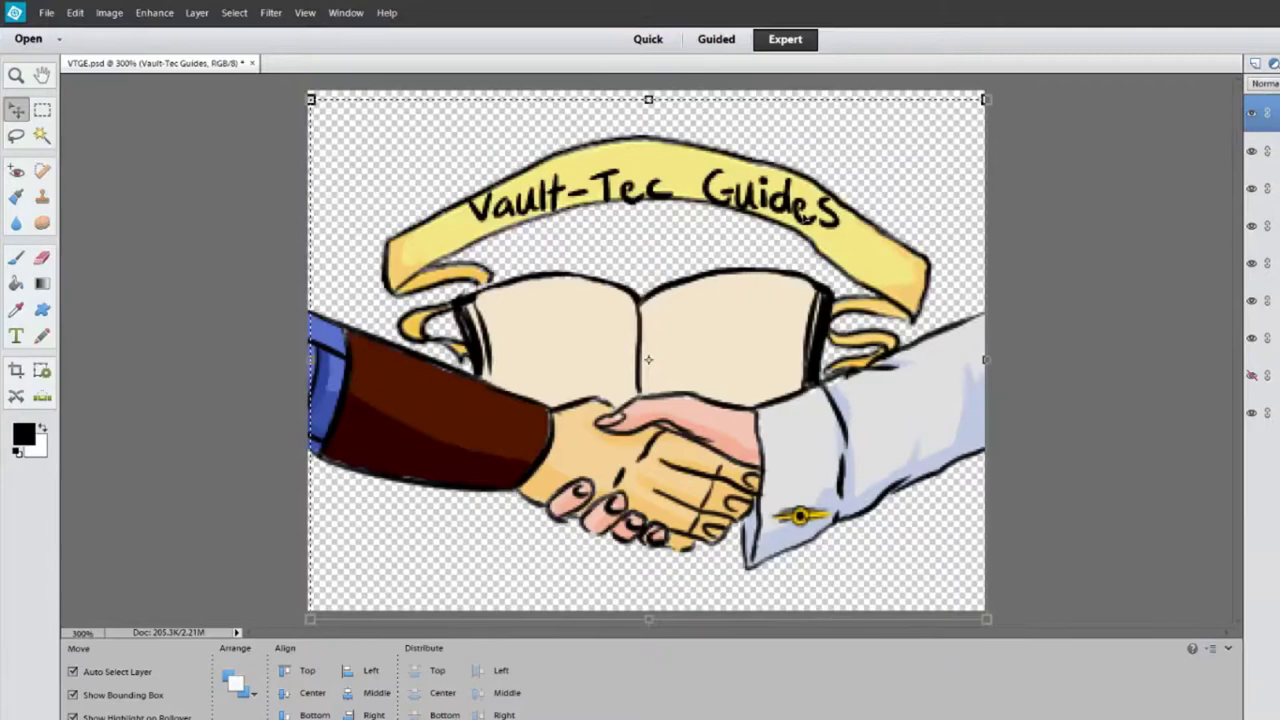
# Step: Refine the lettering's Arch warp to a bend of +35% and a horizontal distortion of -11%
pyautogui.press('t')
pyautogui.click(793, 200)
pyautogui.click(441, 706)
pyautogui.moveTo(693, 377); pyautogui.dragTo(669, 412)
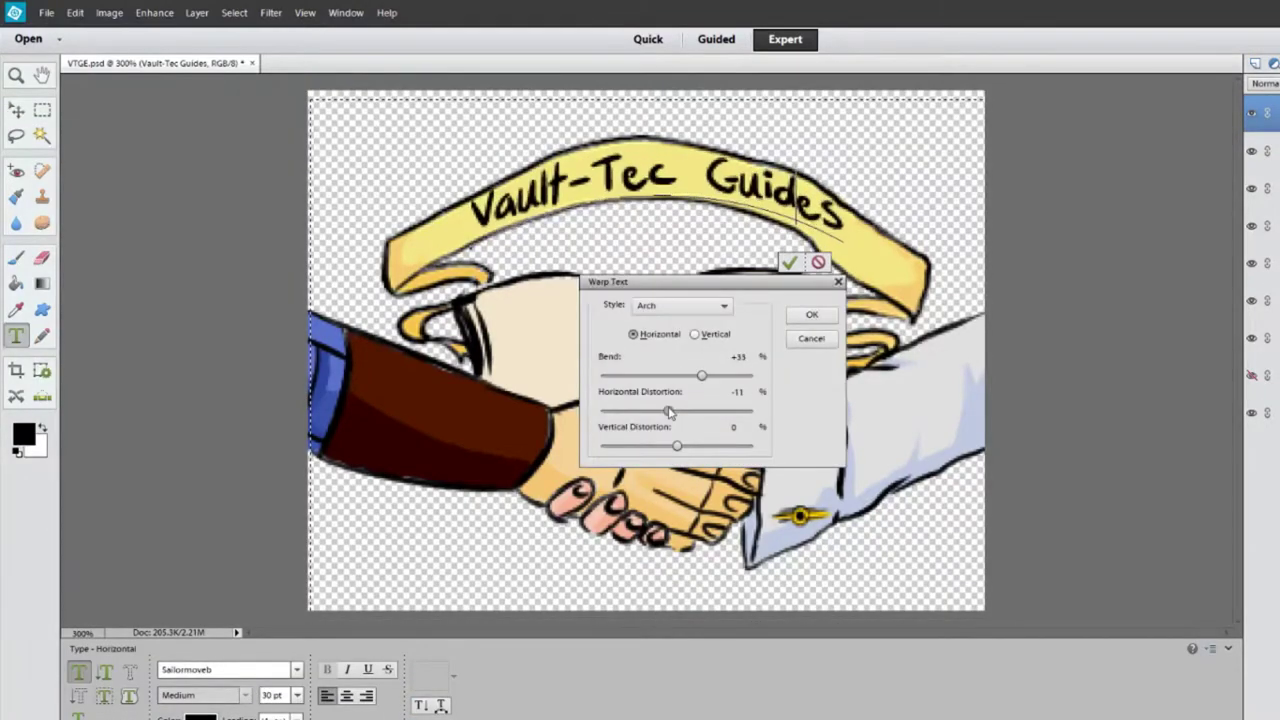
pyautogui.click(826, 318)
pyautogui.click(17, 110)
# Step: Choose a golden orange as the outline colour for the banner lettering
pyautogui.press('F3')
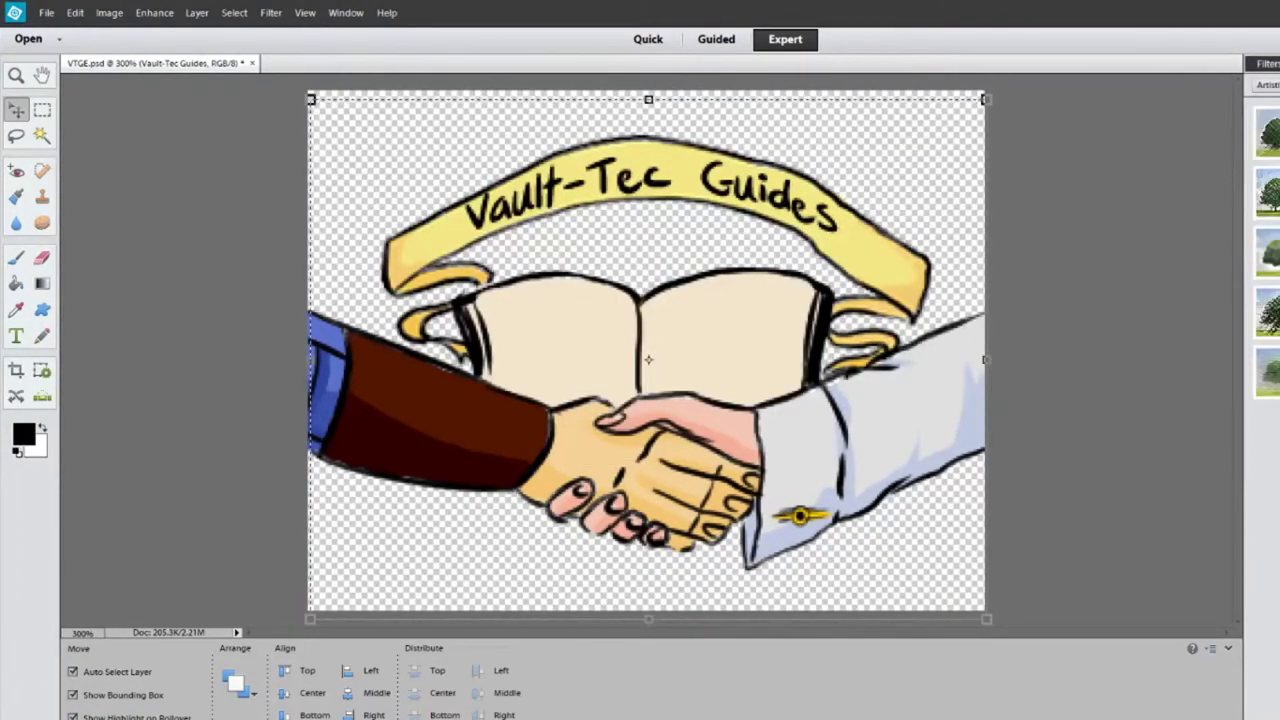
pyautogui.press('F11')
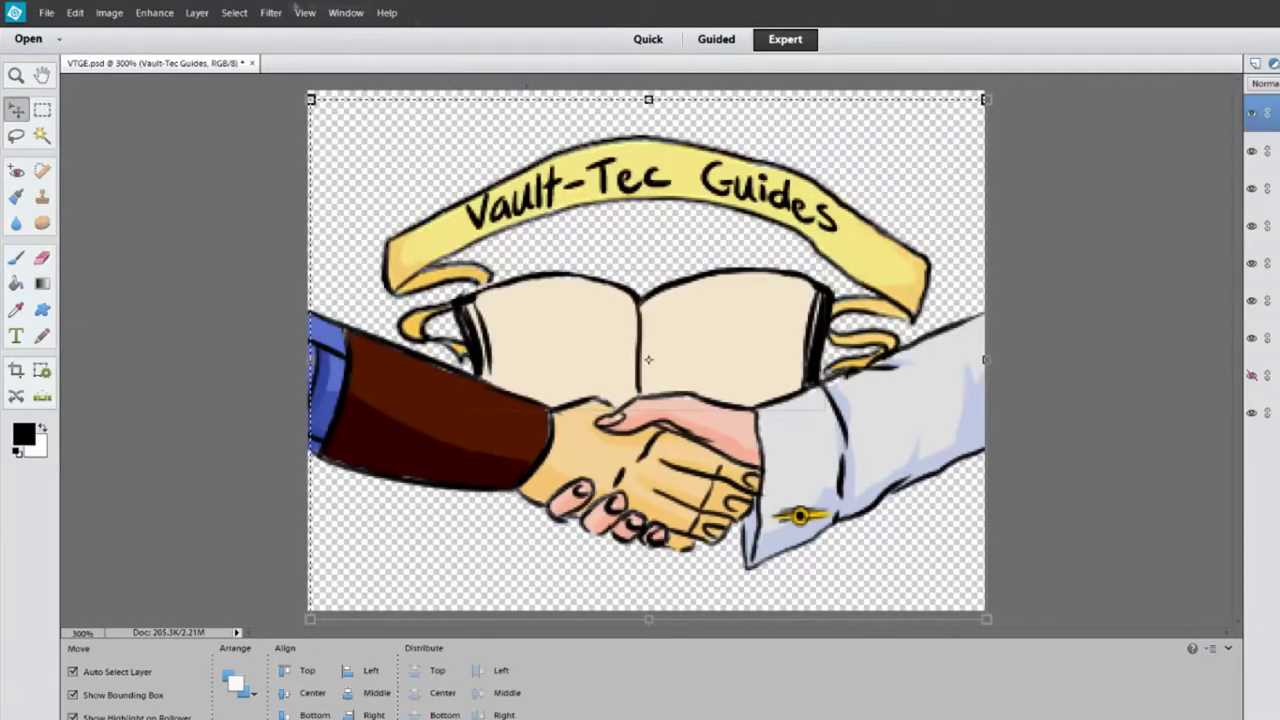
pyautogui.click(109, 13)
pyautogui.moveTo(76, 13)
pyautogui.click(130, 184)
pyautogui.click(665, 255)
pyautogui.click(541, 234)
pyautogui.click(752, 404)
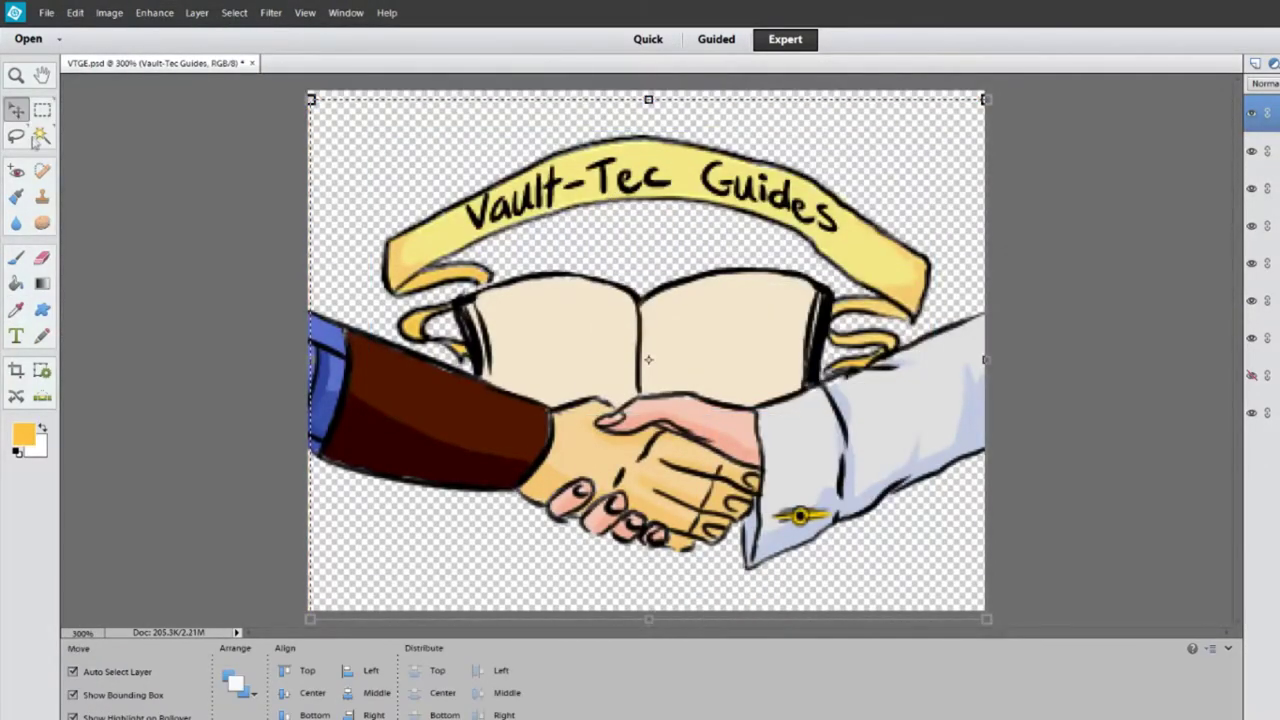
# Step: Select around the banner letters with the Magic Wand and give them a thin orange outline
pyautogui.click(41, 136)
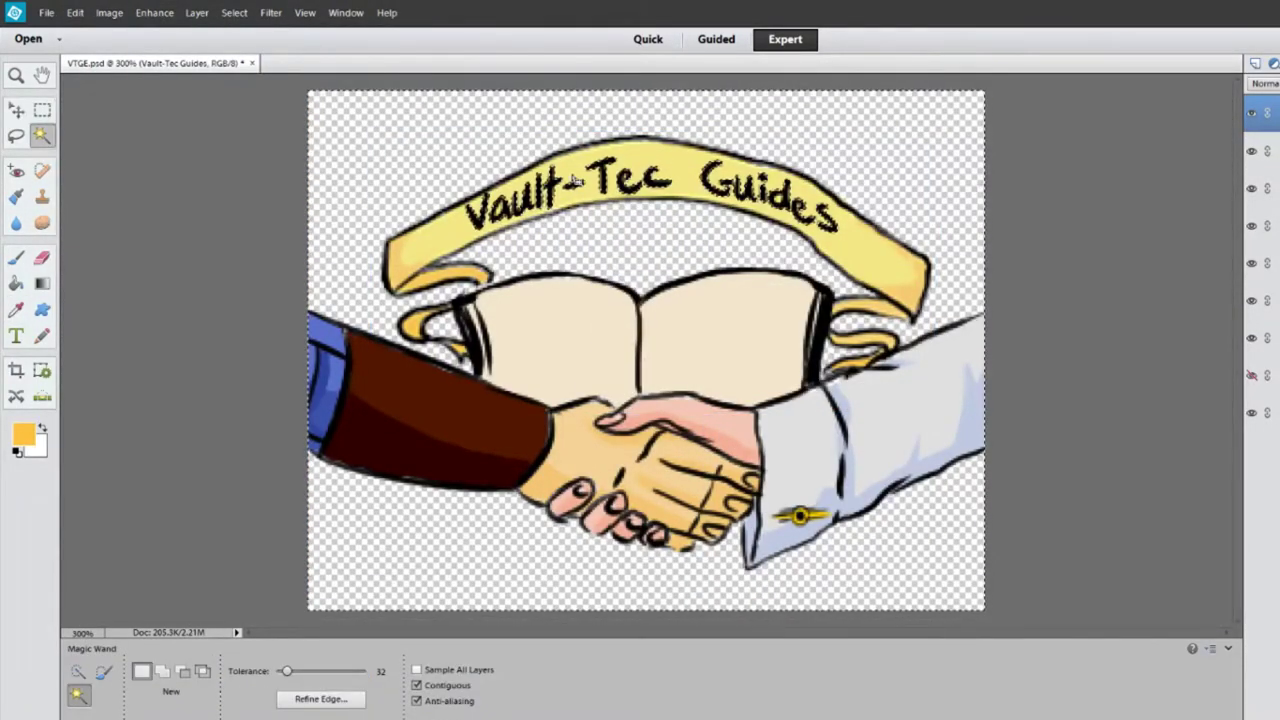
pyautogui.click(234, 12)
pyautogui.moveTo(154, 12)
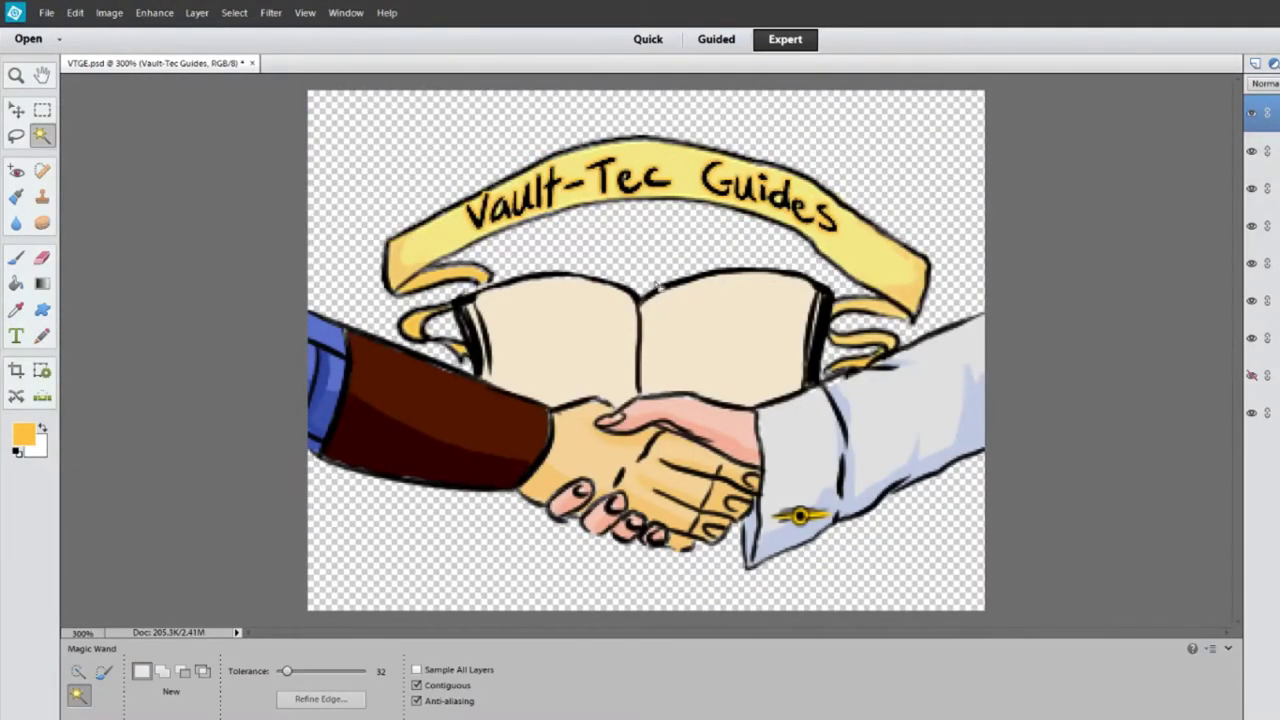
# Step: Start a text on the book's left page in black at 14 pt
pyautogui.press('e')
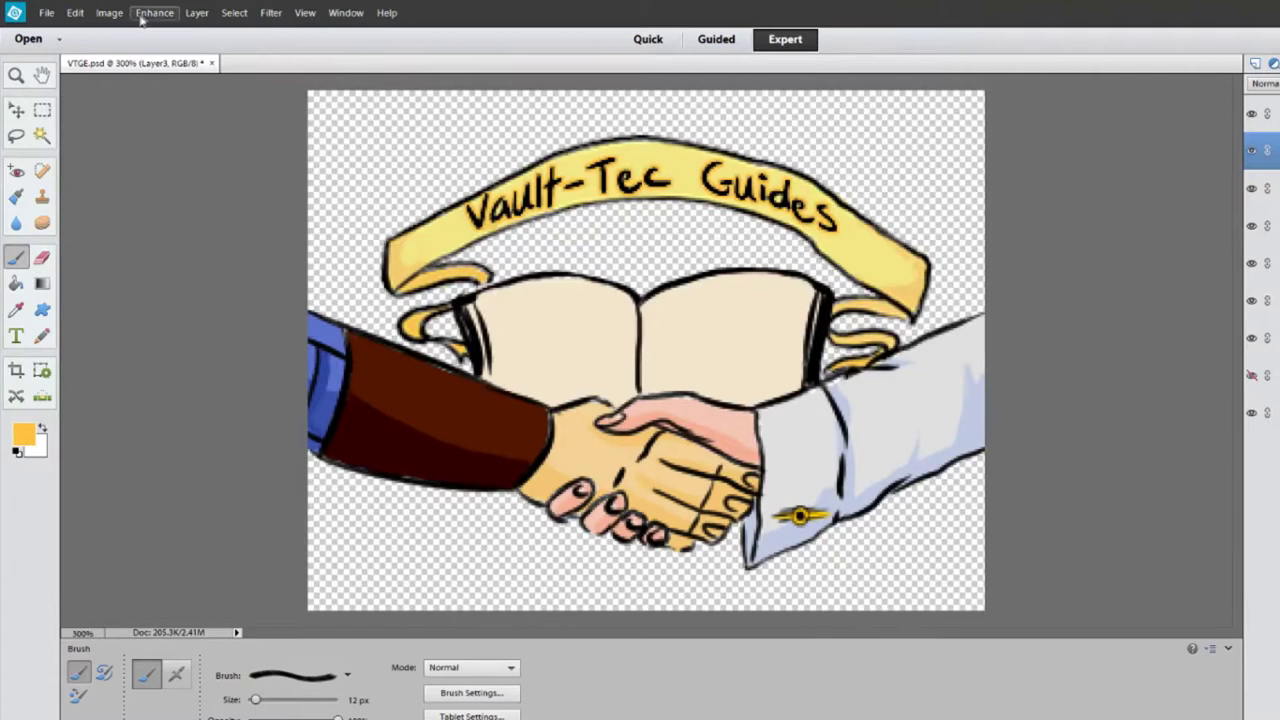
pyautogui.hotkey('ctrl', 'z')
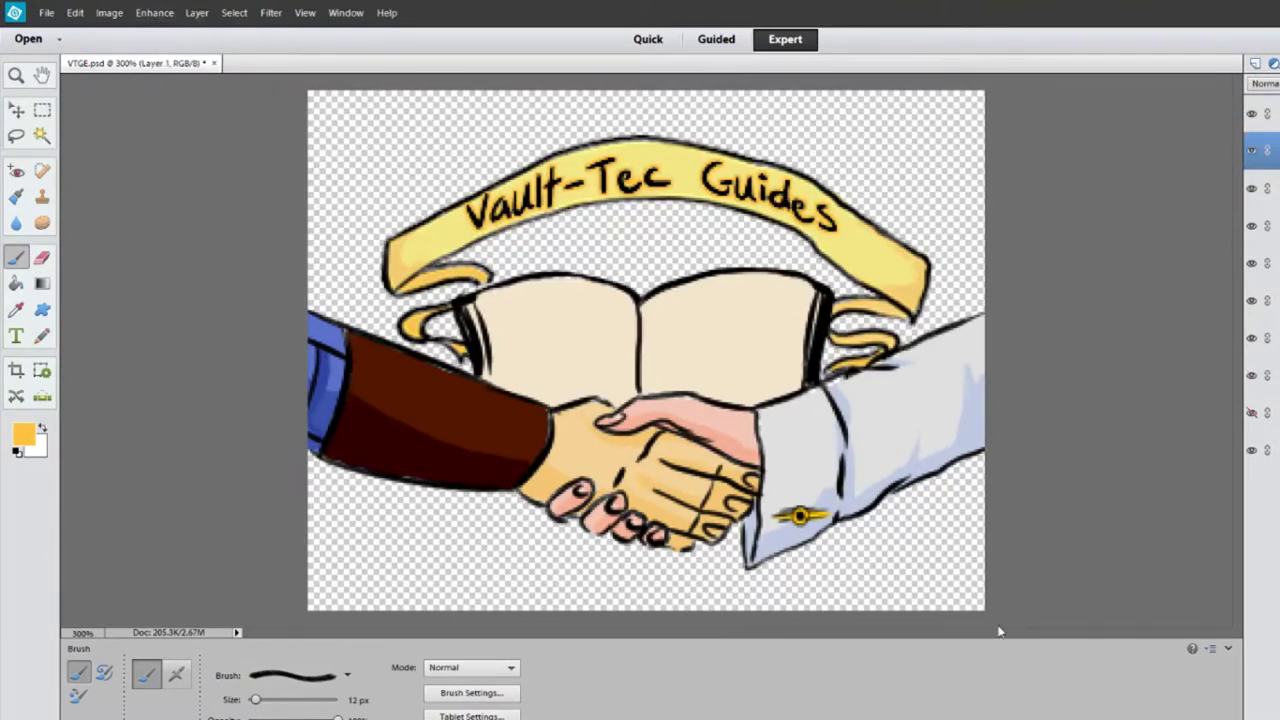
pyautogui.press('t')
pyautogui.click(527, 314)
pyautogui.click(200, 717)
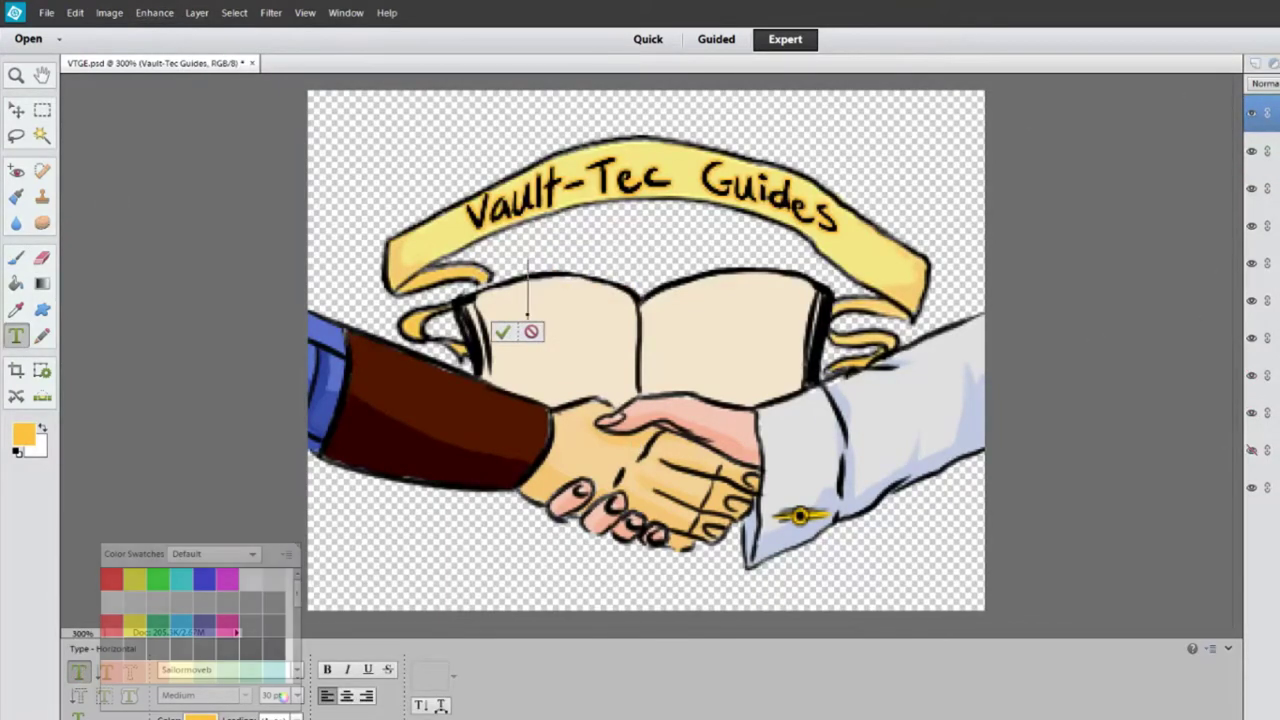
pyautogui.click(272, 645)
pyautogui.write('Welc')
pyautogui.press('BackSpace')
pyautogui.press('BackSpace')
pyautogui.press('BackSpace')
pyautogui.press('BackSpace')
pyautogui.click(297, 695)
pyautogui.click(286, 606)
pyautogui.write('W')
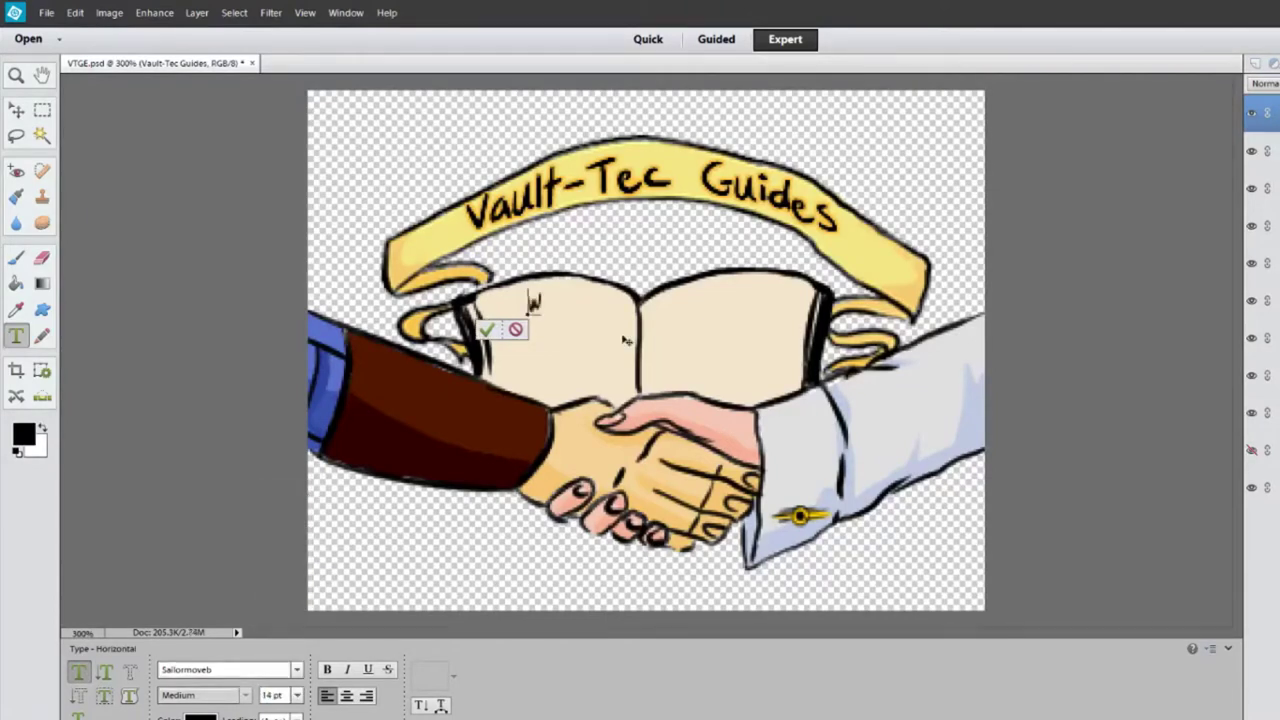
# Step: Enlarge the text size to 48 pt and enter "Welcoming", "new" and "members" on three lines
pyautogui.click(296, 695)
pyautogui.click(285, 630)
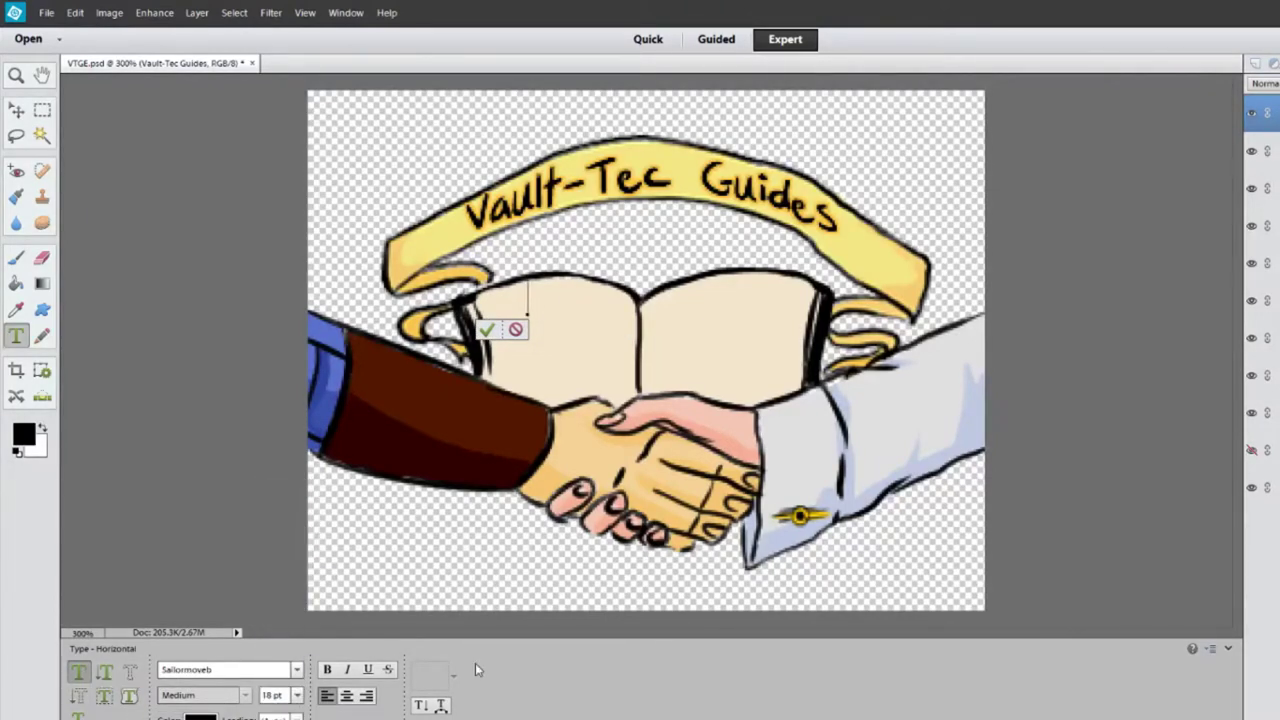
pyautogui.click(296, 695)
pyautogui.click(285, 694)
pyautogui.write('elcoming')
pyautogui.press('Return')
pyautogui.write('new')
pyautogui.press('Return')
pyautogui.write('members')
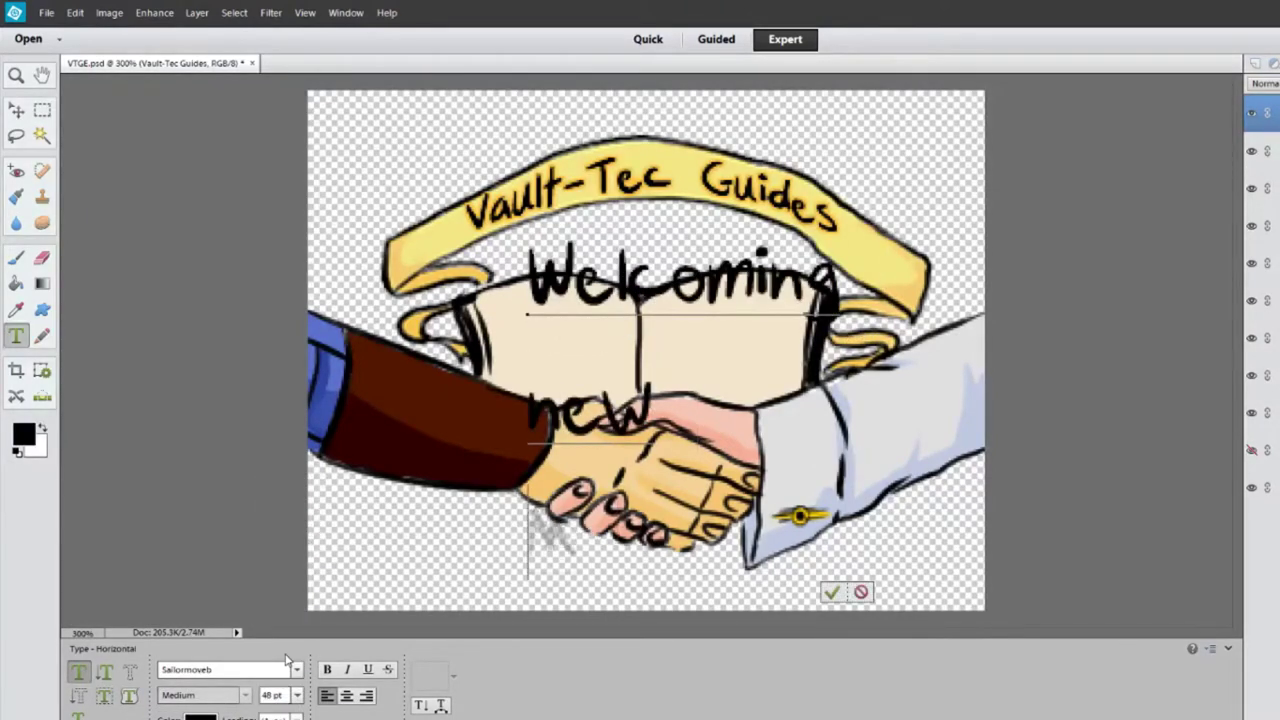
pyautogui.rightClick(650, 451)
pyautogui.click(16, 110)
pyautogui.moveTo(790, 288); pyautogui.dragTo(767, 343)
pyautogui.moveTo(817, 294); pyautogui.dragTo(680, 444)
pyautogui.moveTo(664, 478); pyautogui.dragTo(648, 303)
pyautogui.moveTo(662, 444); pyautogui.dragTo(649, 431)
pyautogui.press('Escape')
# Step: Move the three-line text toward the book's left page and choose a smaller font size for it
pyautogui.moveTo(680, 280); pyautogui.dragTo(577, 257)
pyautogui.doubleClick(577, 257)
pyautogui.click(296, 695)
pyautogui.click(278, 560)
# Step: Scale the left-page text to about 111% width and 89% height and tilt it about 5.6 degrees
pyautogui.click(16, 110)
pyautogui.moveTo(516, 299); pyautogui.dragTo(525, 283)
pyautogui.moveTo(480, 323); pyautogui.dragTo(558, 340)
pyautogui.moveTo(602, 284); pyautogui.dragTo(608, 272)
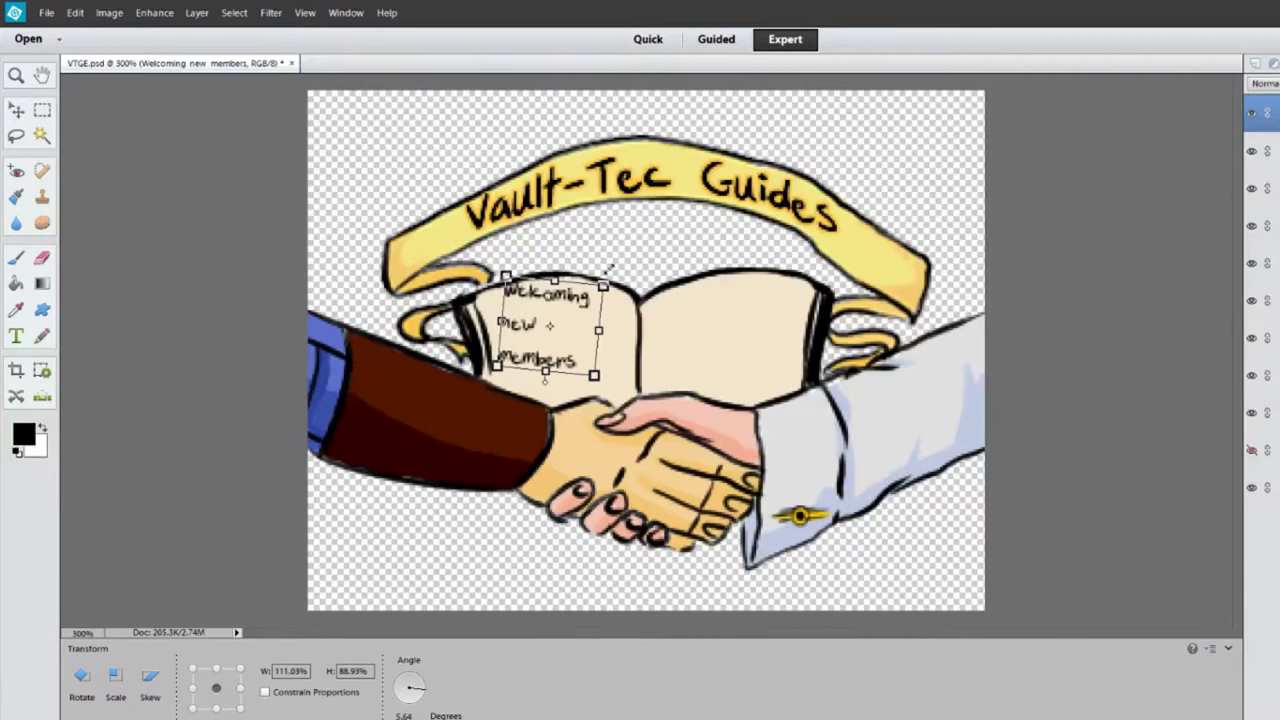
# Step: Reposition and rescale the welcome text so it fits within the book's left page
pyautogui.moveTo(554, 325); pyautogui.dragTo(564, 342)
pyautogui.moveTo(568, 394); pyautogui.dragTo(569, 407)
pyautogui.click(598, 433)
pyautogui.moveTo(480, 335); pyautogui.dragTo(540, 350)
pyautogui.moveTo(576, 306); pyautogui.dragTo(620, 240)
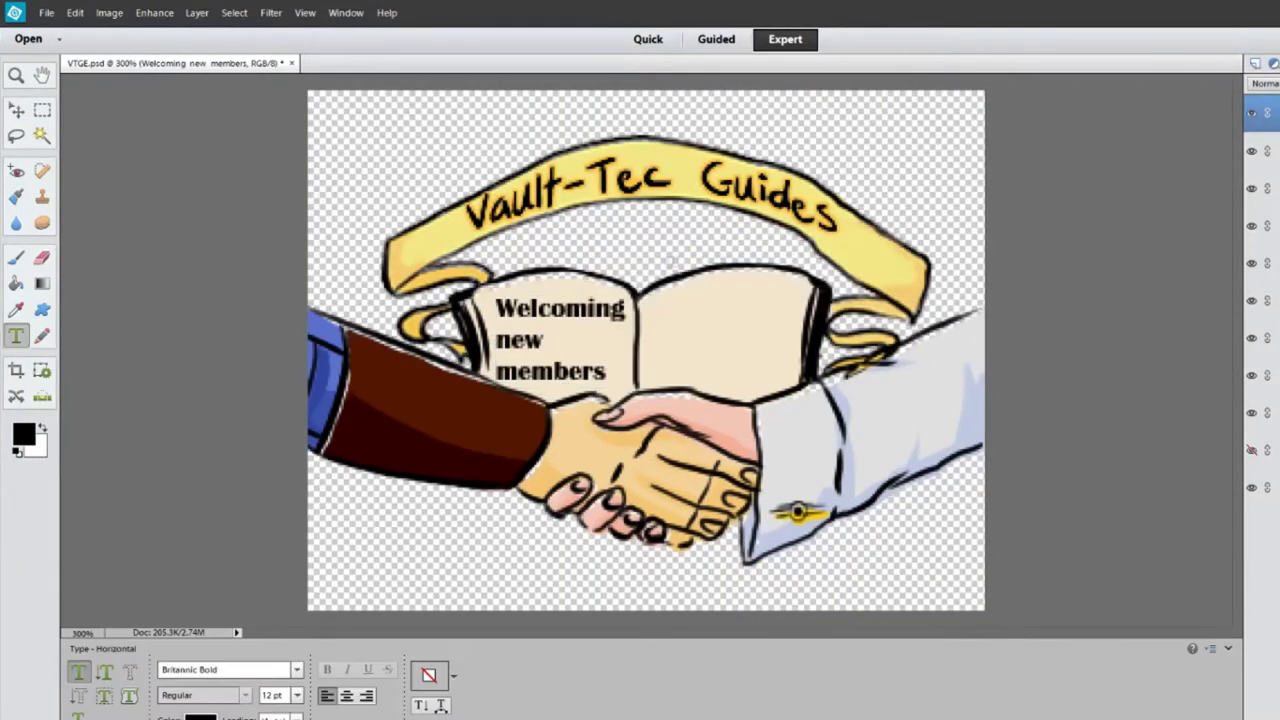
# Step: Add the text "Since", "August 1st" and "2016" on three lines on the book's right page
pyautogui.write('Since')
pyautogui.press('Return')
pyautogui.write('August ')
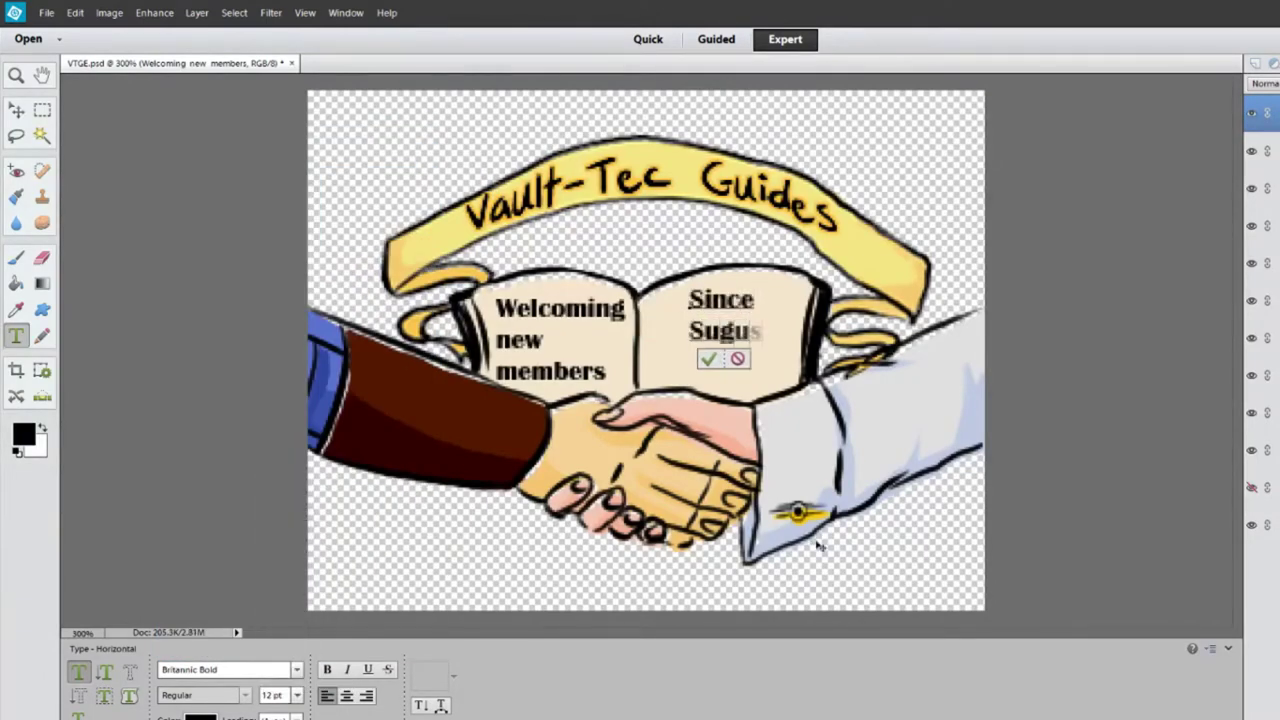
pyautogui.write('1st')
pyautogui.press('Return')
pyautogui.write('2016')
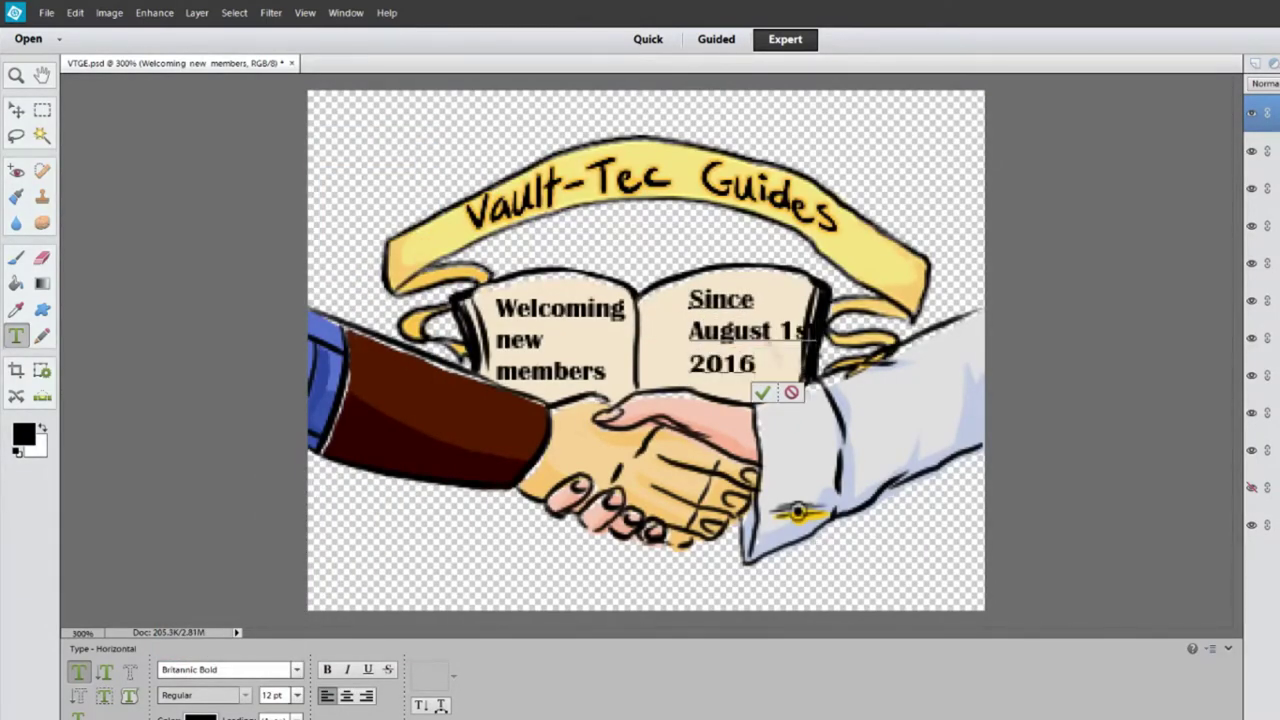
# Step: Center the right-page text and join "2016" onto the "August 1st" line
pyautogui.click(347, 696)
pyautogui.click(725, 331)
pyautogui.click(347, 696)
pyautogui.click(658, 362)
pyautogui.press('BackSpace')
pyautogui.click(690, 299)
pyautogui.click(347, 696)
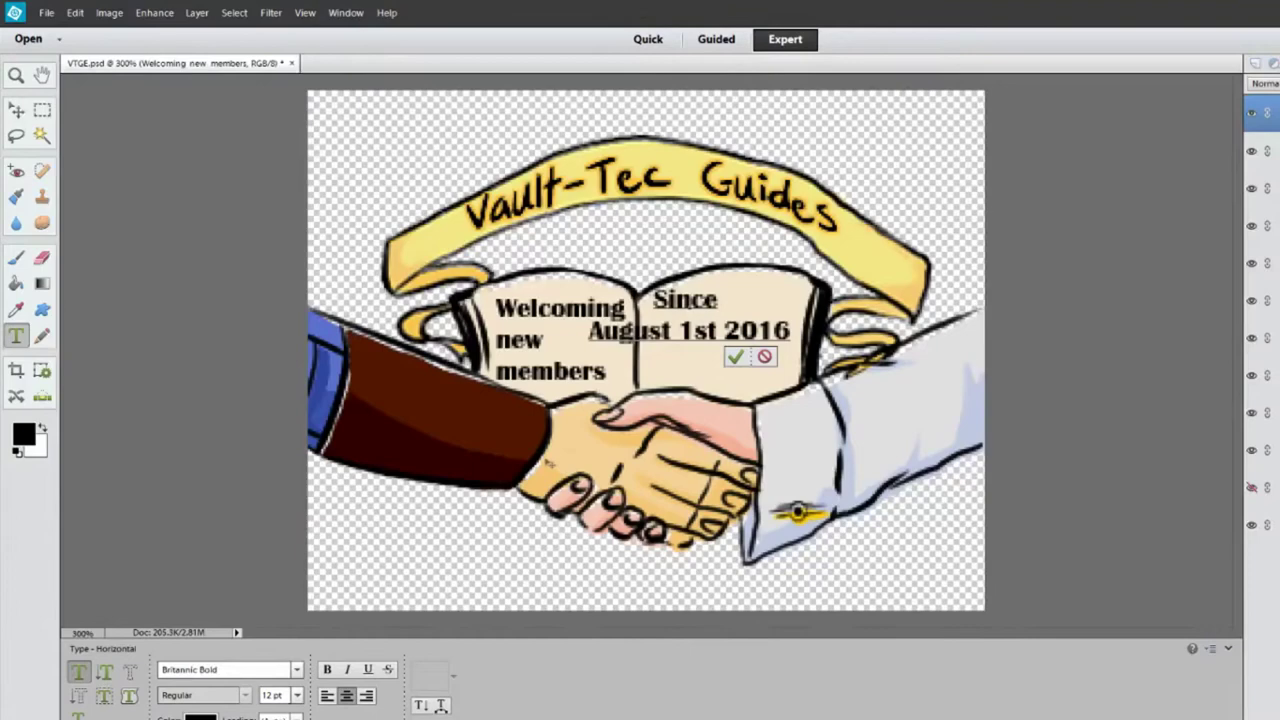
# Step: Move the date text onto the right page and scale it to about 81% width and 144% height without constrained proportions
pyautogui.click(16, 110)
pyautogui.moveTo(689, 331); pyautogui.dragTo(722, 337)
pyautogui.moveTo(827, 396); pyautogui.dragTo(795, 410)
pyautogui.click(265, 692)
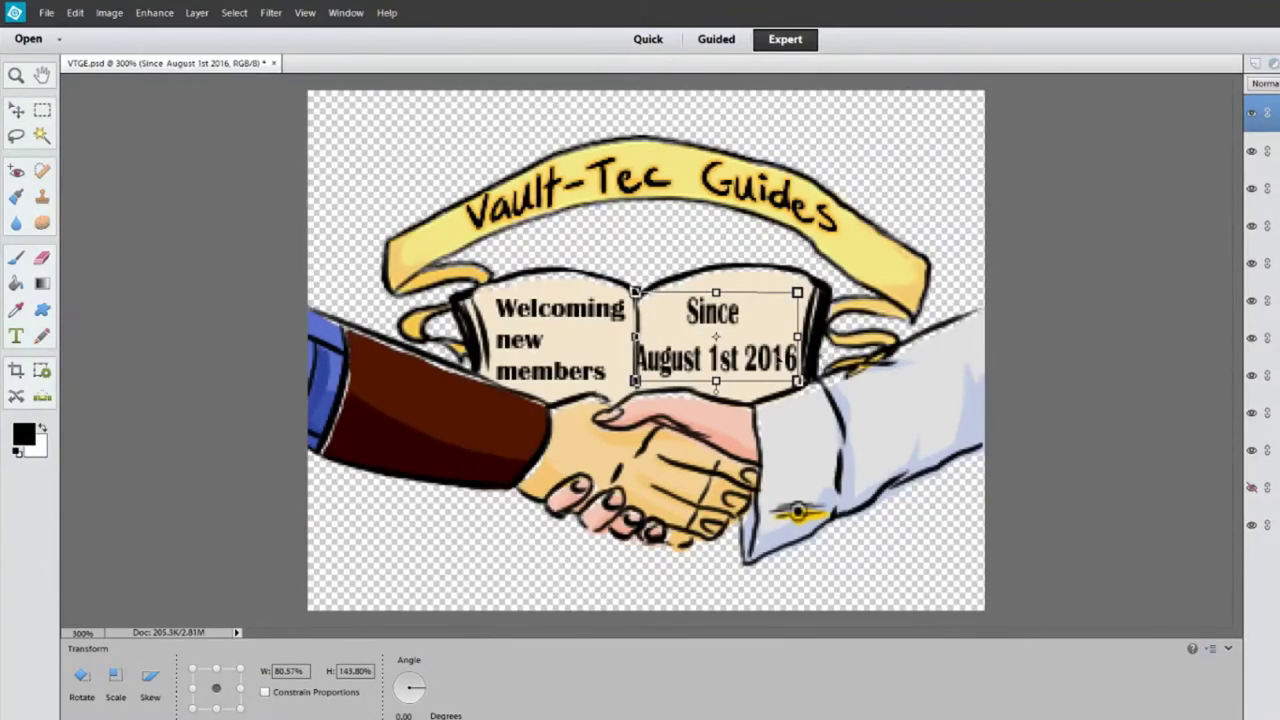
pyautogui.press('Return')
# Step: Narrow the date text to about 89% width and center it between the right page's edges
pyautogui.moveTo(767, 332); pyautogui.dragTo(768, 337)
pyautogui.moveTo(633, 341); pyautogui.dragTo(650, 341)
pyautogui.moveTo(775, 331); pyautogui.dragTo(771, 331)
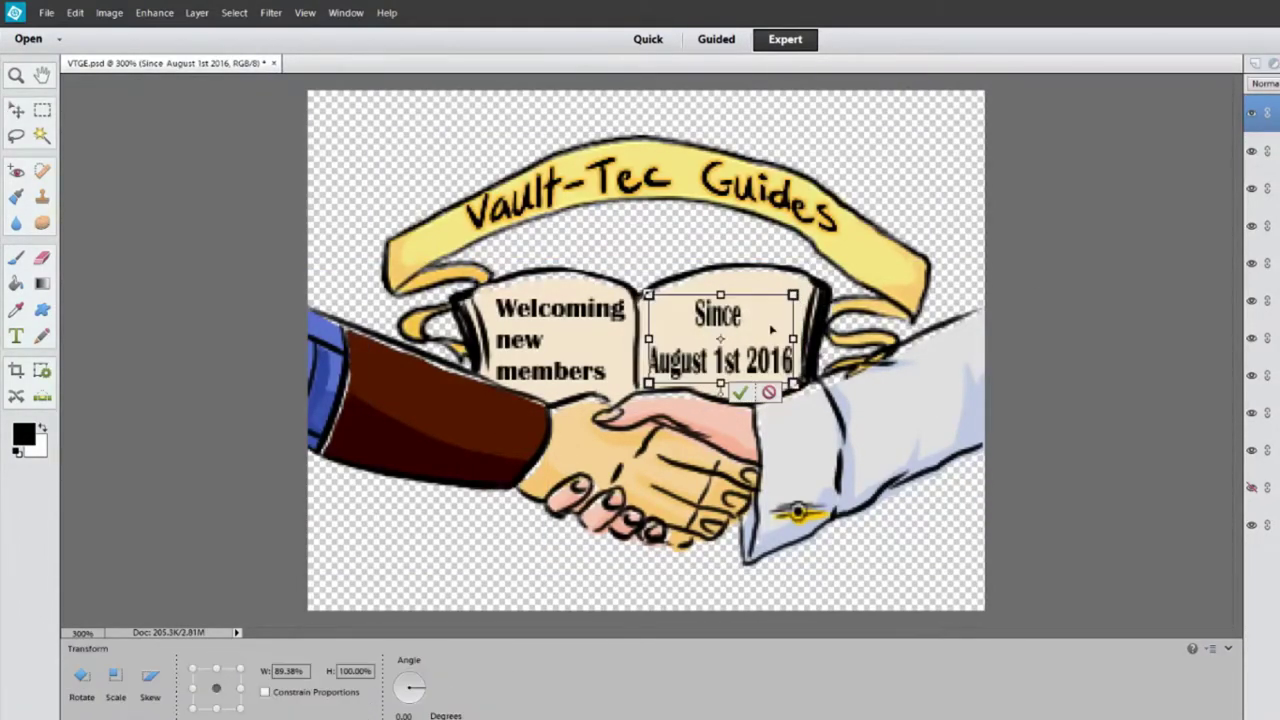
pyautogui.press('Return')
pyautogui.click(888, 417)
pyautogui.click(706, 407)
pyautogui.click(671, 447)
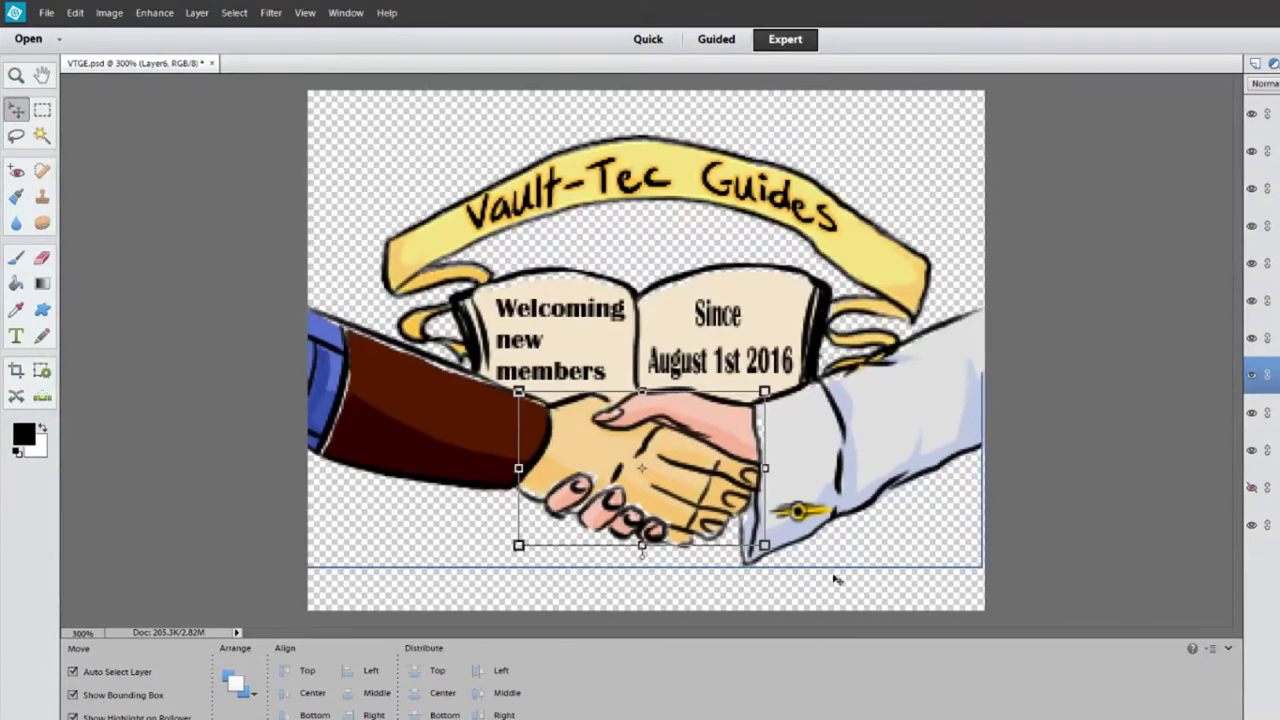
pyautogui.click(772, 361)
pyautogui.click(790, 283)
pyautogui.click(418, 420)
pyautogui.click(550, 490)
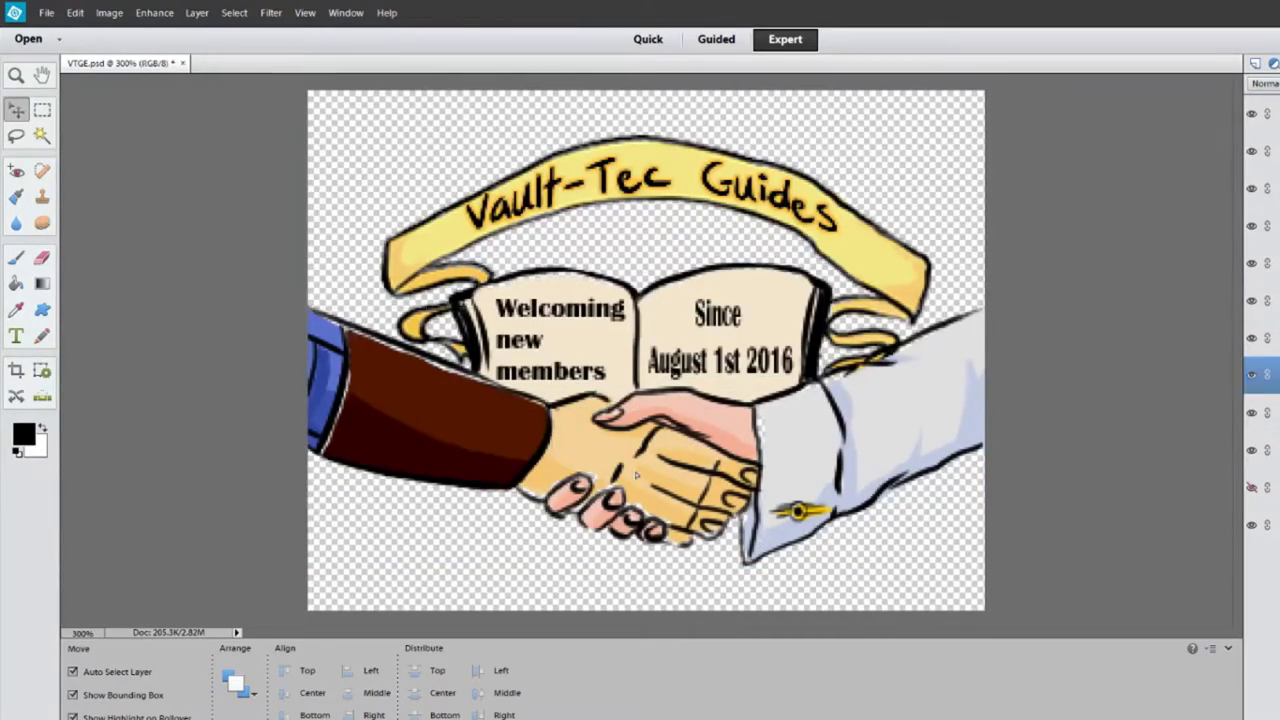
# Step: Sample the orange skin tone and brush it over the gap along the left hand's lower edge on Layer 10
pyautogui.click(16, 258)
pyautogui.hotkey('ctrl', 'z')
pyautogui.click(16, 310)
pyautogui.click(548, 480)
pyautogui.click(16, 258)
pyautogui.moveTo(521, 483); pyautogui.dragTo(560, 499)
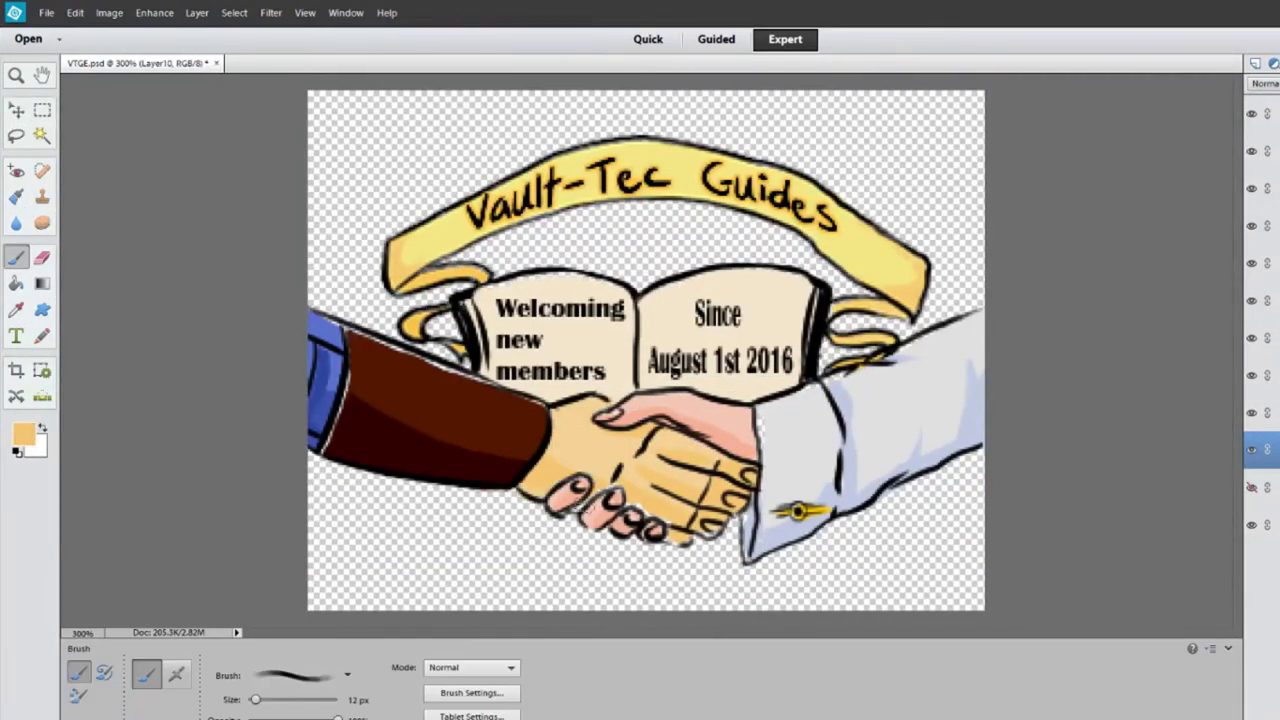
# Step: Sample the brown sleeve's colours and paint over the pale gaps along its outline
pyautogui.click(347, 675)
pyautogui.click(16, 310)
pyautogui.click(500, 420)
pyautogui.click(16, 258)
pyautogui.moveTo(530, 400); pyautogui.dragTo(356, 383)
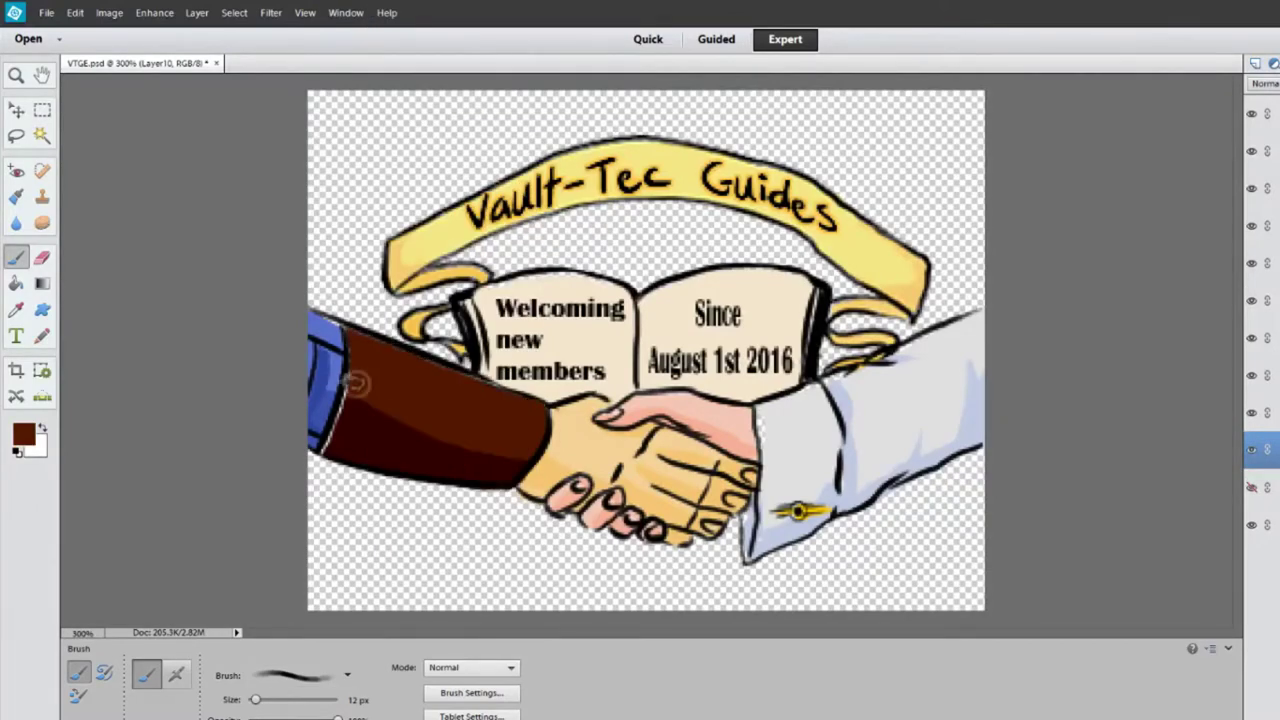
pyautogui.press('f')
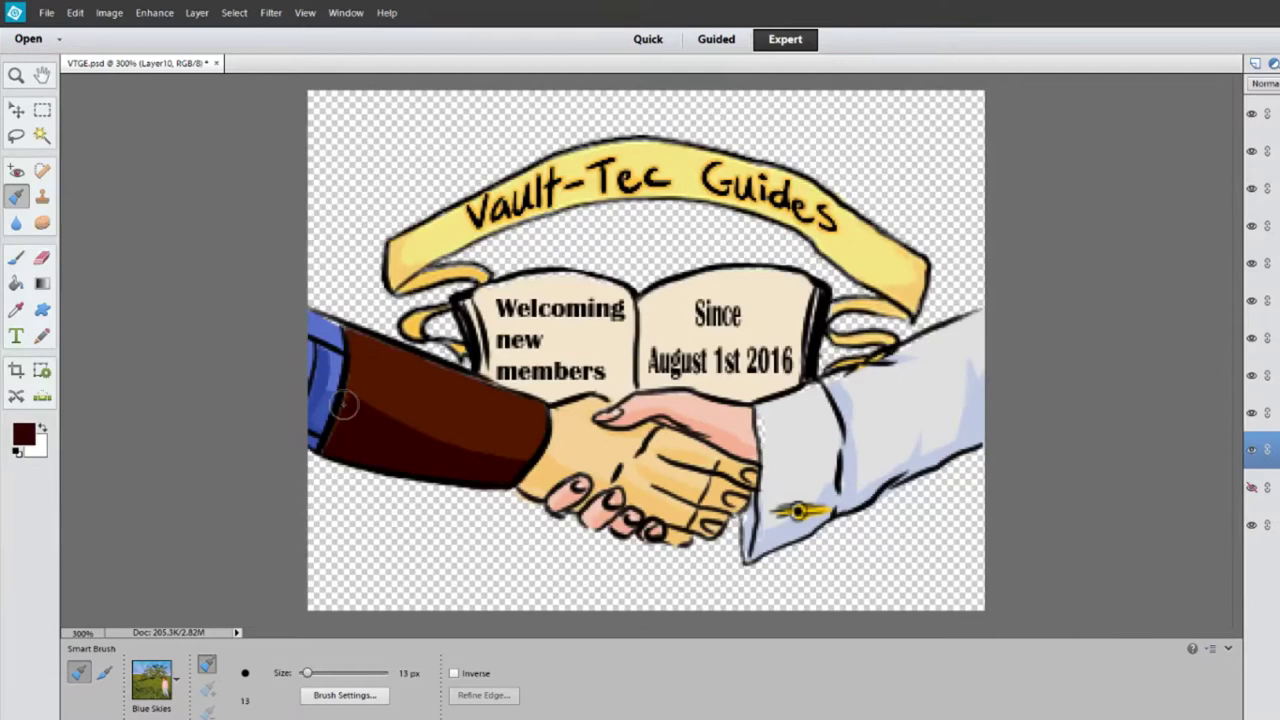
pyautogui.press('b')
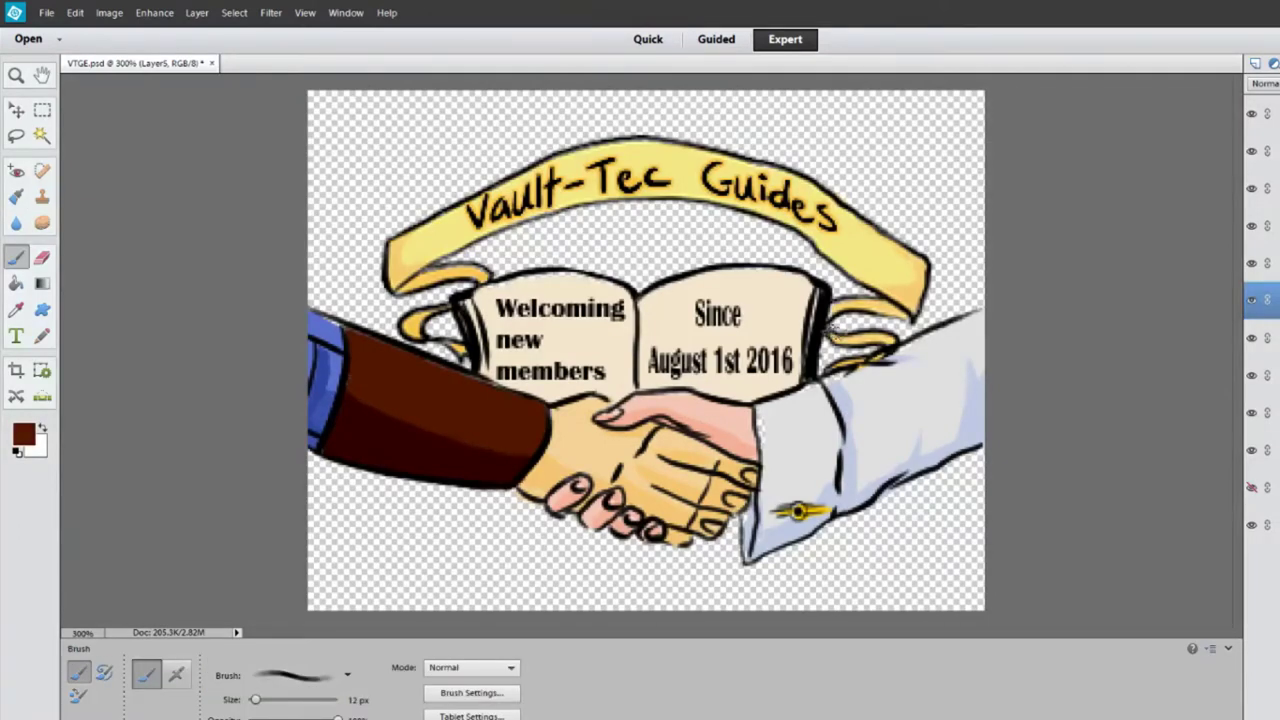
# Step: Merge the visible artwork layers into one and add a new empty layer
pyautogui.click(197, 13)
pyautogui.click(262, 311)
pyautogui.click(1272, 151)
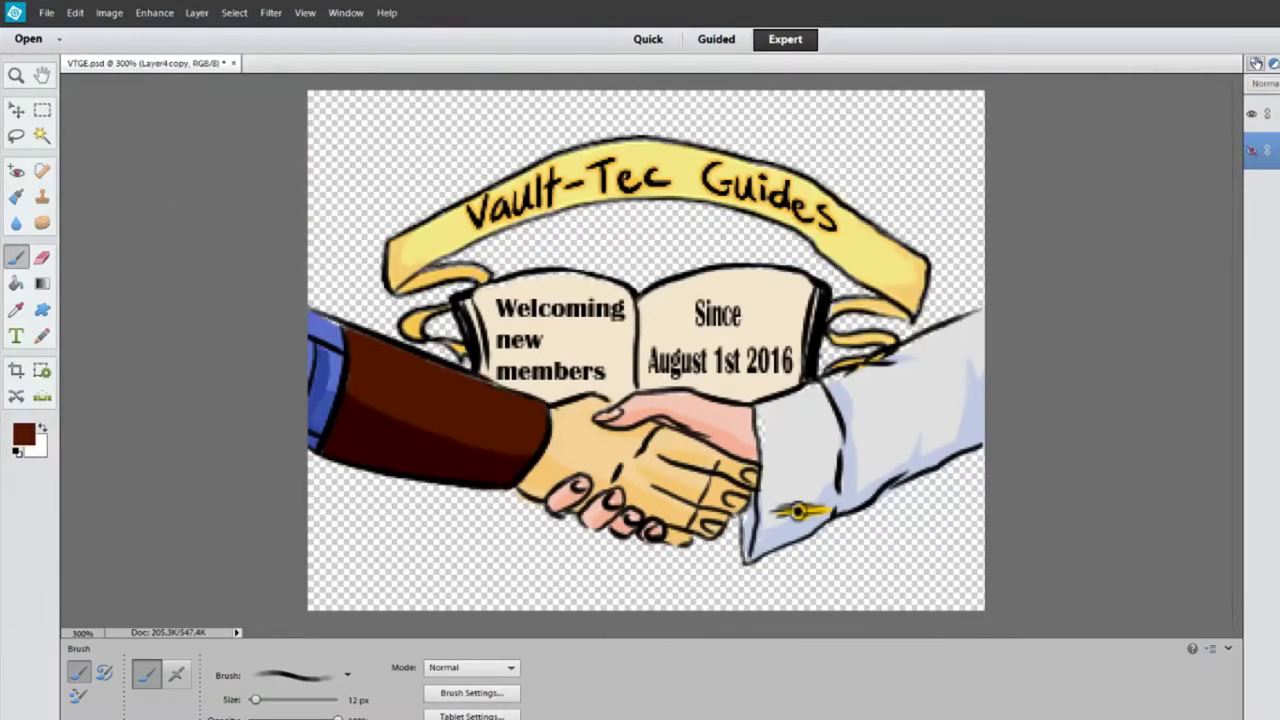
pyautogui.click(1256, 63)
# Step: Select the transparent areas around the emblem and beneath the banner on the merged layer with the Magic Wand
pyautogui.click(1272, 113)
pyautogui.press('a')
pyautogui.click(914, 503)
pyautogui.keyDown('shift'); pyautogui.click(640, 235); pyautogui.keyUp('shift')
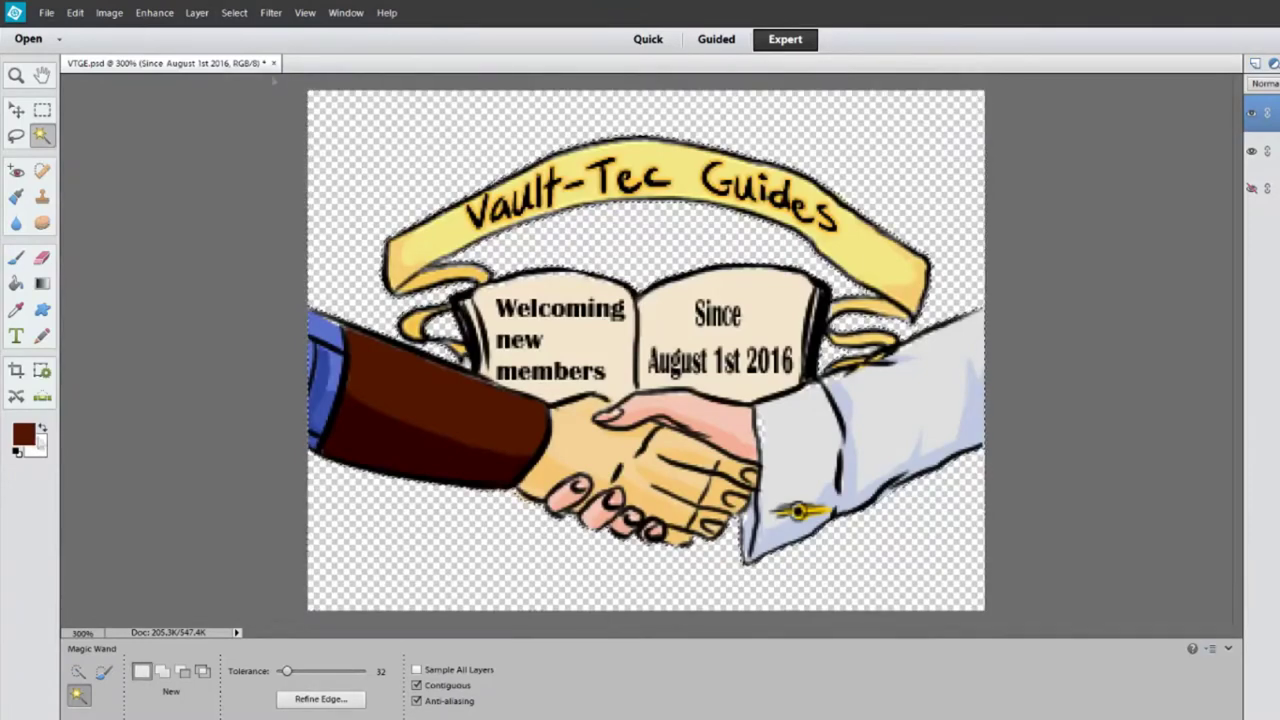
# Step: Try to fill the selected background on Layer 1 with a pale pinkish grey using the Paint Bucket
pyautogui.click(24, 434)
pyautogui.click(16, 284)
pyautogui.click(1267, 151)
pyautogui.click(930, 370)
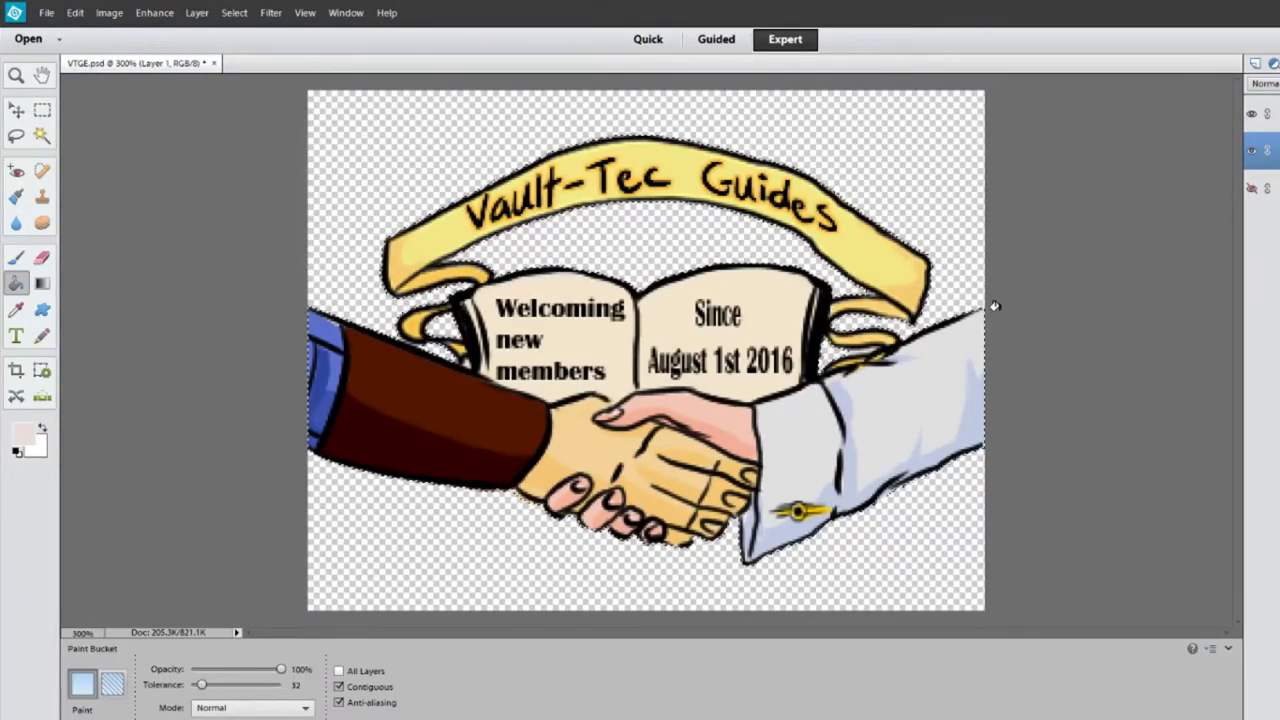
# Step: Check the whole emblem at 100% zoom and return to 300%
pyautogui.click(16, 75)
pyautogui.click(573, 454)
pyautogui.click(573, 454)
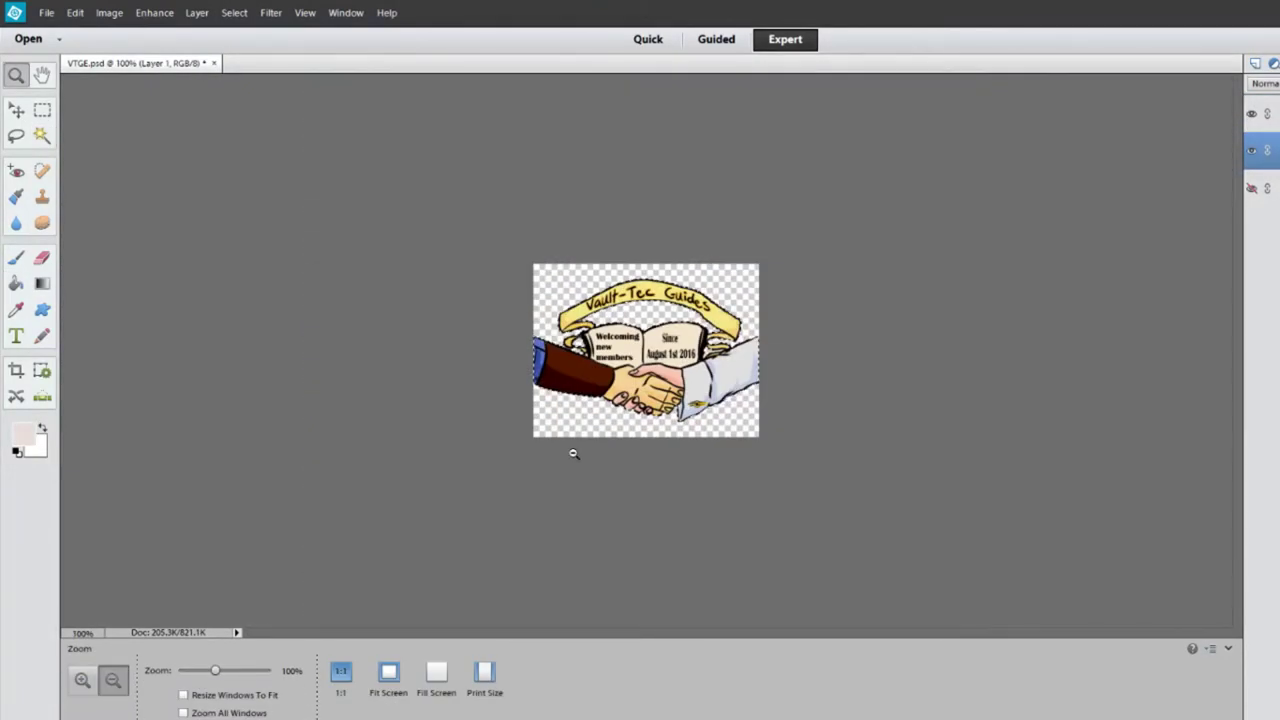
pyautogui.click(83, 680)
pyautogui.click(607, 417)
pyautogui.click(607, 417)
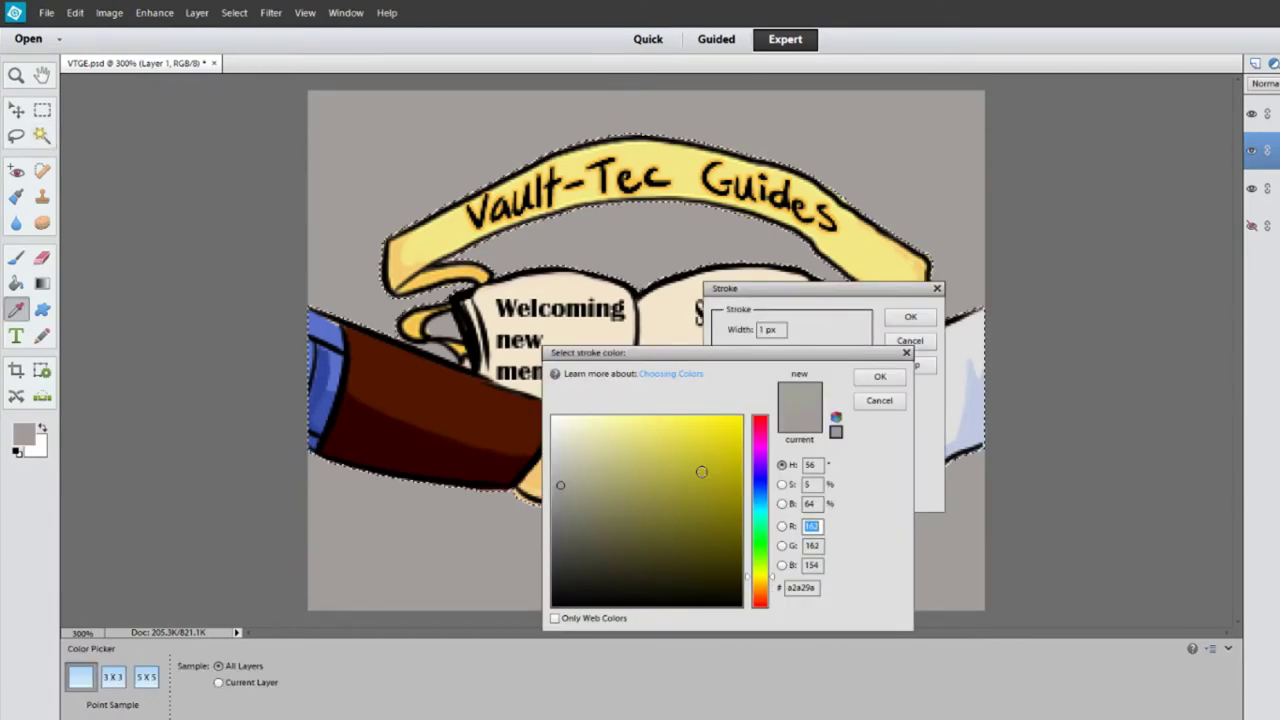
pyautogui.click(109, 12)
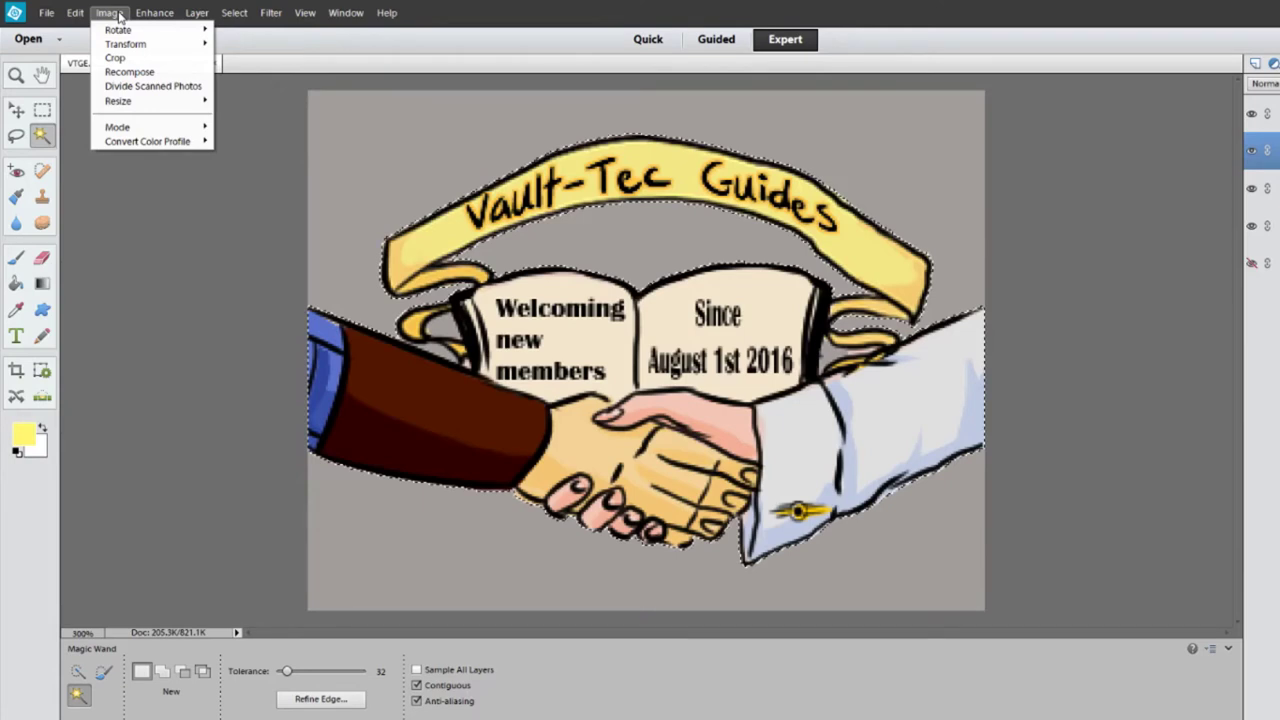
pyautogui.click(118, 14)
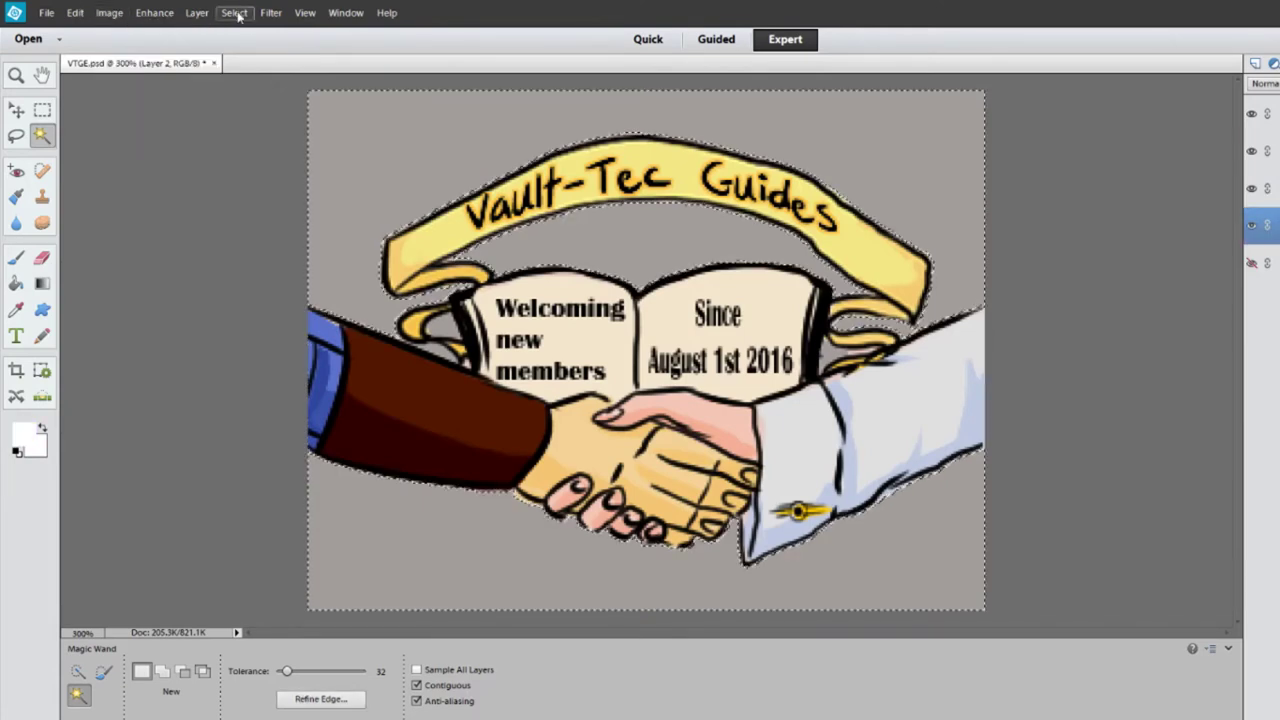